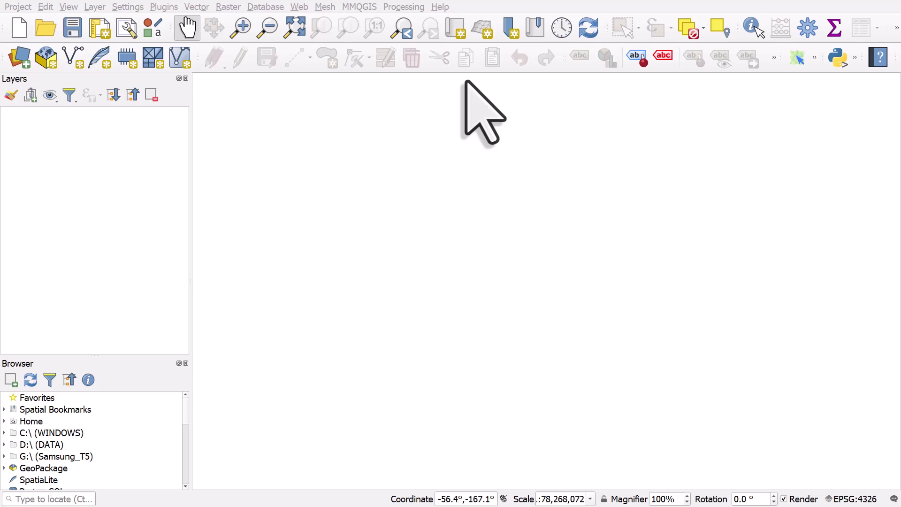
Load the tl_2019_us_county and tl_2019_us_state layers into the project and zoom to the contiguous United States.
{"action": "left_click_drag", "start_coordinate": [89, 221], "coordinate": [464, 225]}
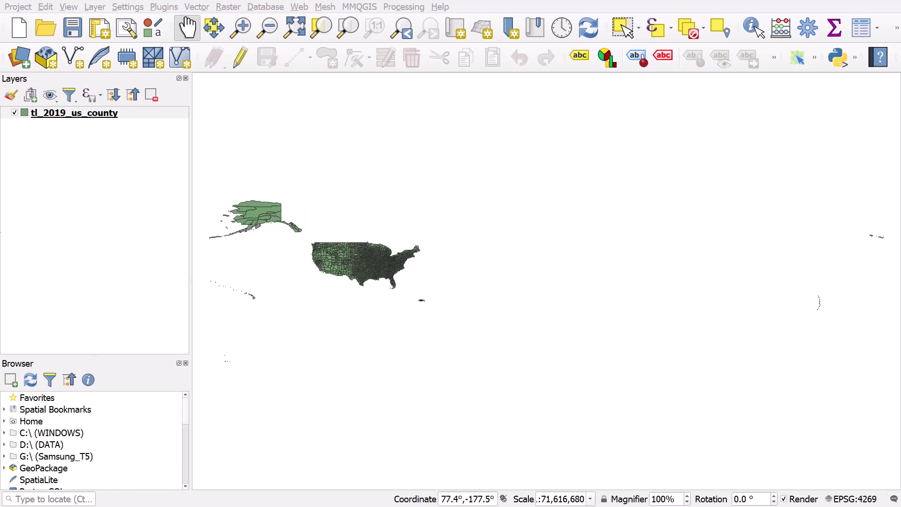
{"action": "mouse_move", "coordinate": [2, 251]}
{"action": "left_mouse_down"}
{"action": "mouse_move", "coordinate": [358, 239]}
{"action": "mouse_move", "coordinate": [407, 296]}
{"action": "mouse_move", "coordinate": [423, 297]}
{"action": "left_mouse_up"}
{"action": "left_click", "coordinate": [241, 27]}
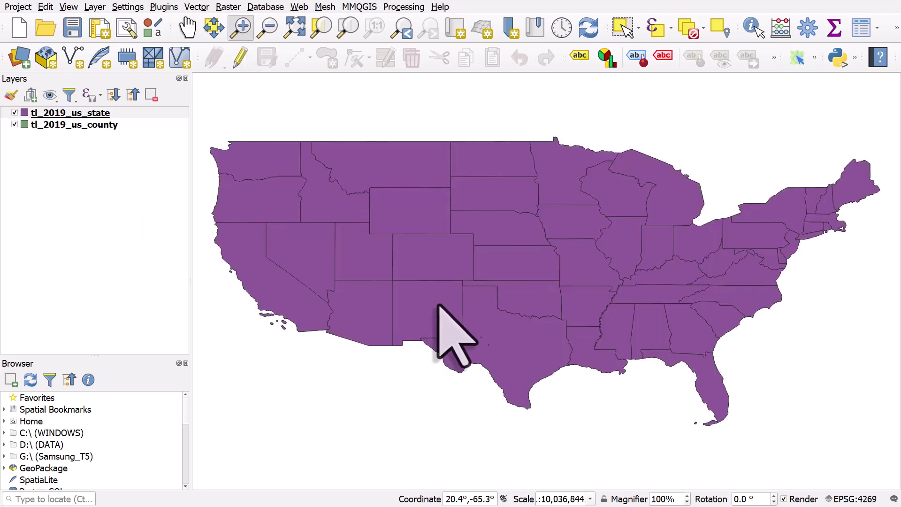
Set the project's coordinate reference system to North_America_Albers_Equal_Area_Conic (ESRI:102008).
{"action": "left_click", "coordinate": [854, 499]}
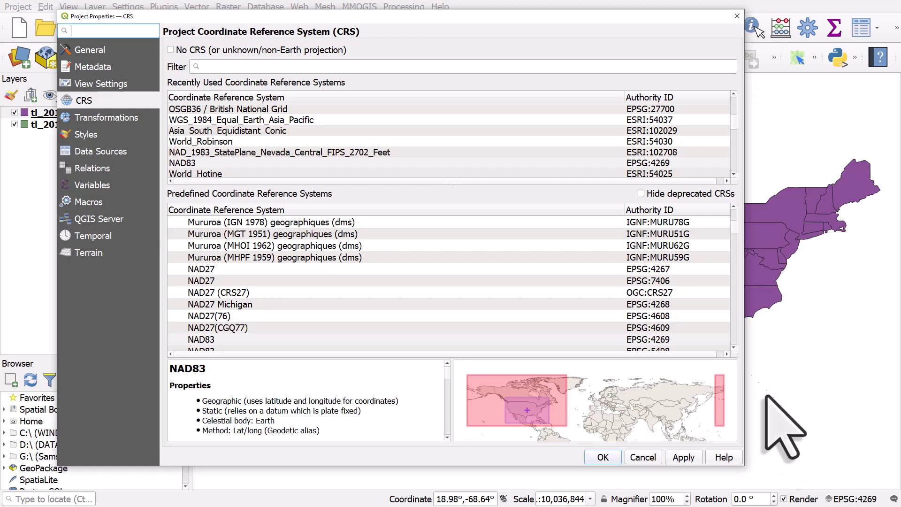
{"action": "left_click", "coordinate": [466, 71]}
{"action": "type", "text": "10200"}
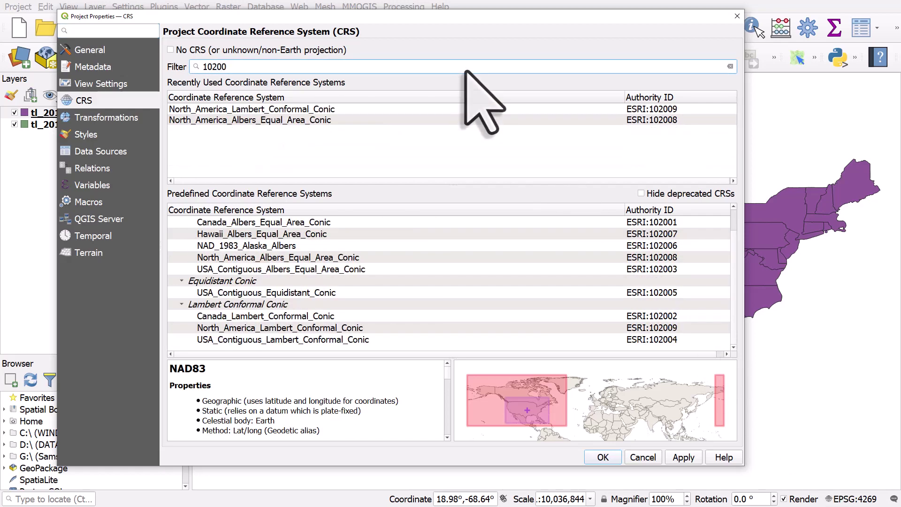
{"action": "type", "text": "8"}
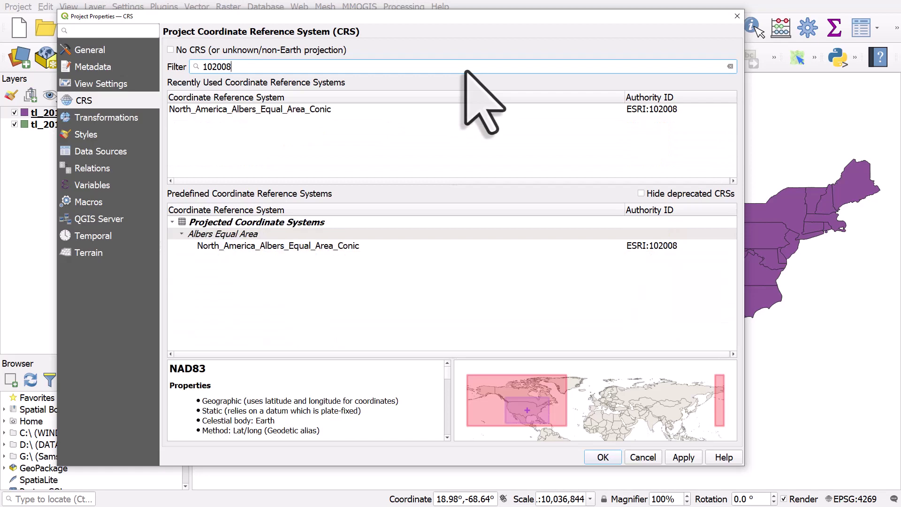
{"action": "left_click", "coordinate": [317, 245]}
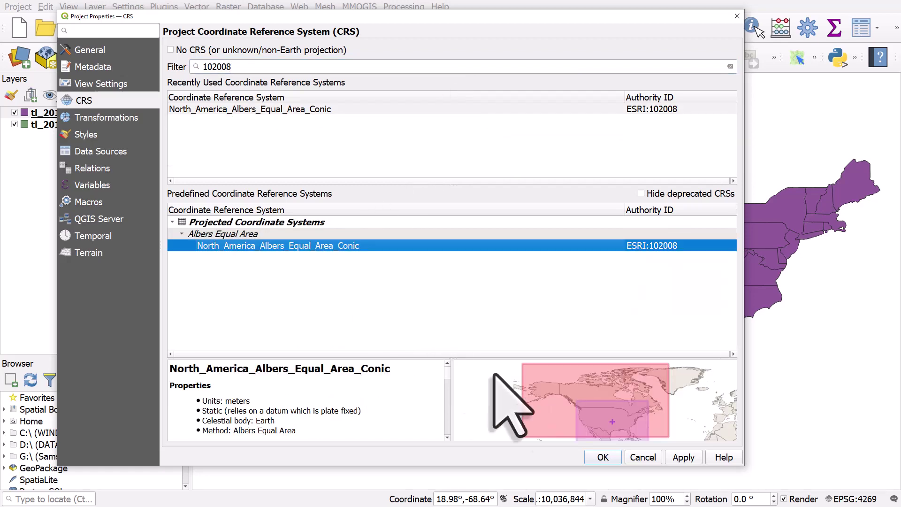
{"action": "left_click", "coordinate": [610, 459]}
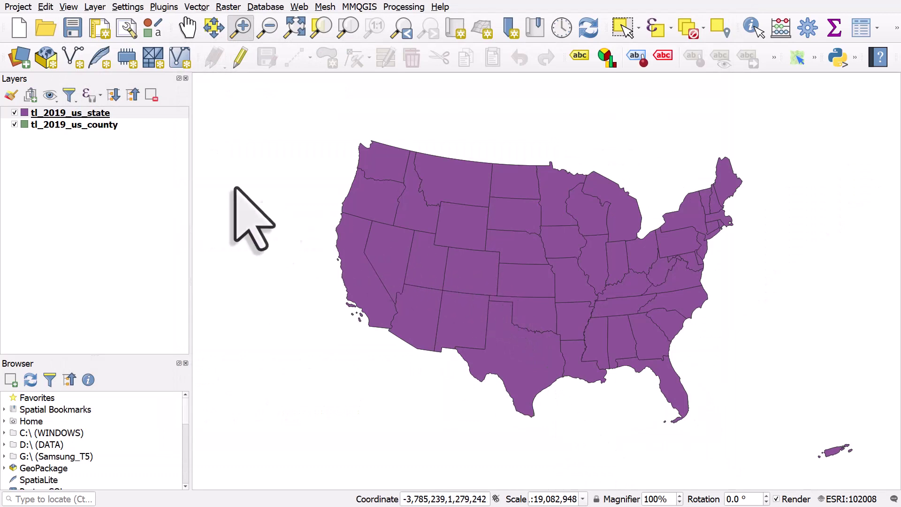
Style the tl_2019_us_state layer's simple fill with a transparent fill and a white stroke 0.46 mm wide.
{"action": "left_click", "coordinate": [24, 114]}
{"action": "double_click", "coordinate": [24, 114]}
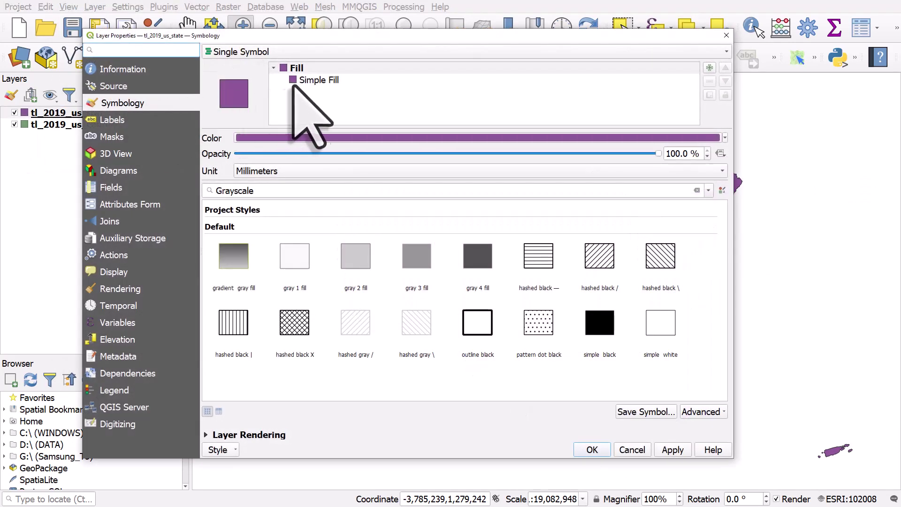
{"action": "left_click", "coordinate": [301, 81]}
{"action": "left_click", "coordinate": [704, 160]}
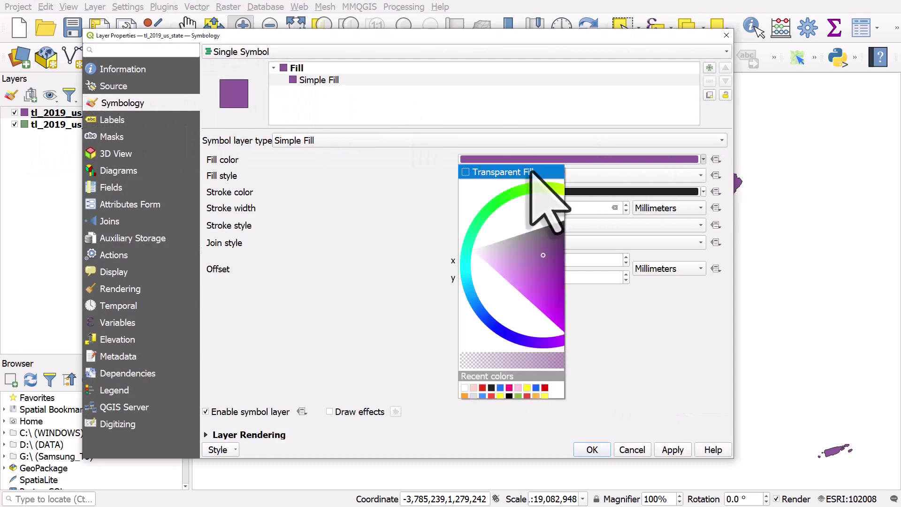
{"action": "left_click", "coordinate": [576, 170]}
{"action": "left_click", "coordinate": [703, 191]}
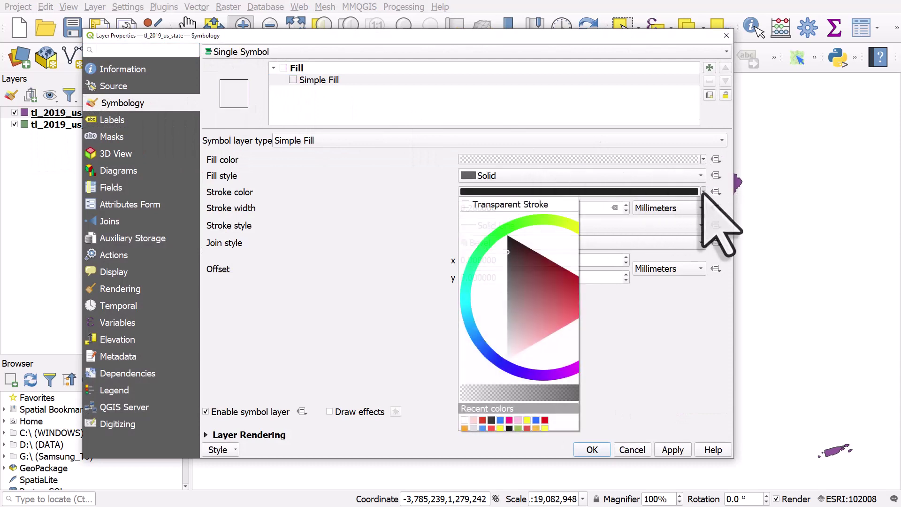
{"action": "left_click", "coordinate": [465, 420]}
{"action": "left_click", "coordinate": [626, 206]}
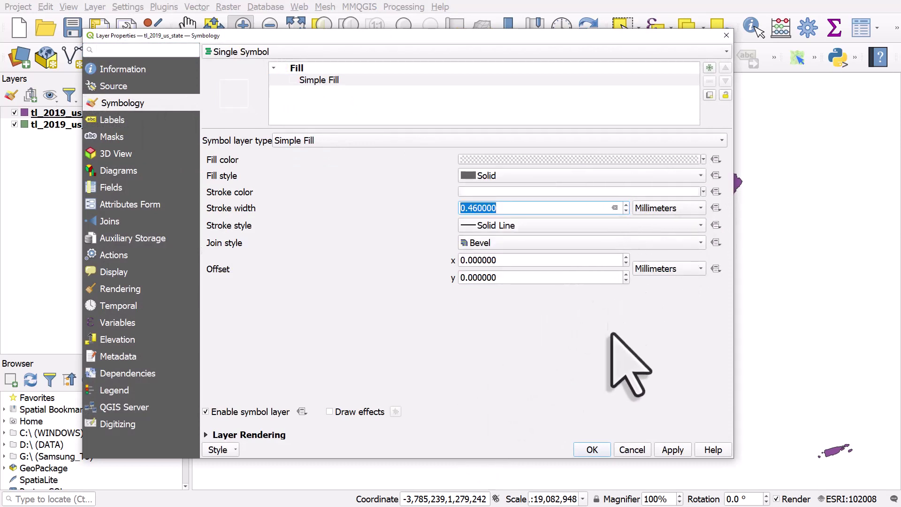
{"action": "left_click", "coordinate": [595, 450]}
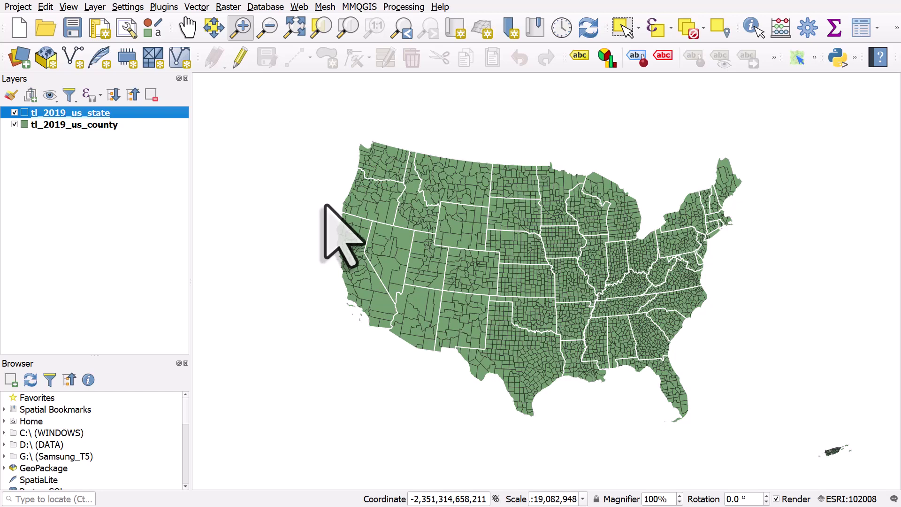
Add a second Simple Fill to the tl_2019_us_state symbol, with a transparent fill and a yellow stroke.
{"action": "left_click_drag", "start_coordinate": [450, 207], "coordinate": [617, 371]}
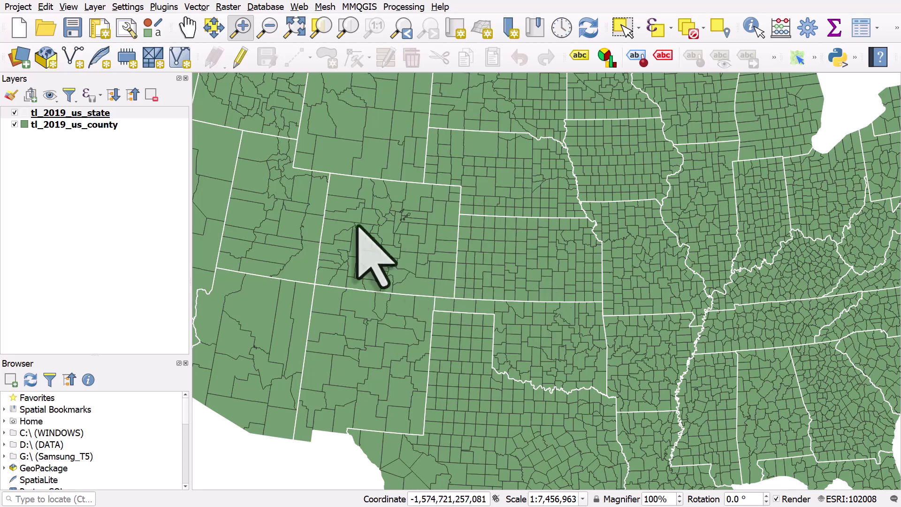
{"action": "left_click", "coordinate": [74, 113]}
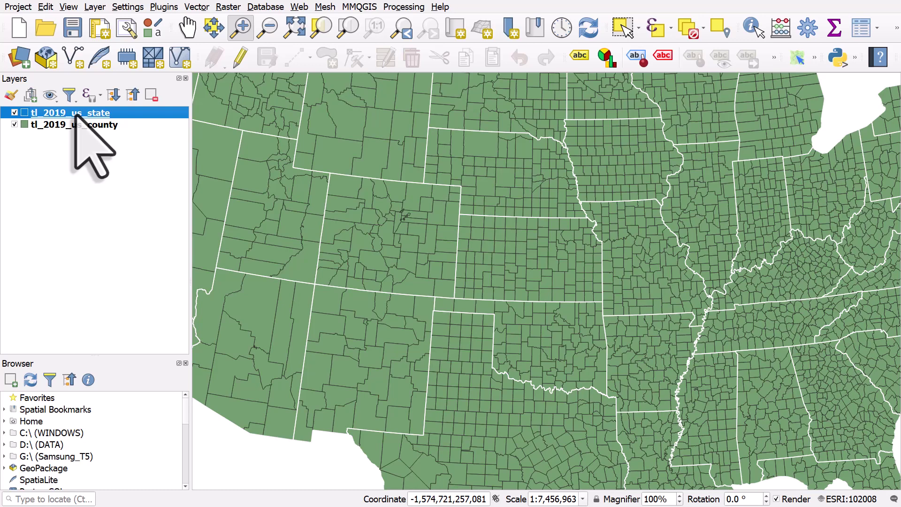
{"action": "left_click_drag", "start_coordinate": [300, 169], "coordinate": [379, 210]}
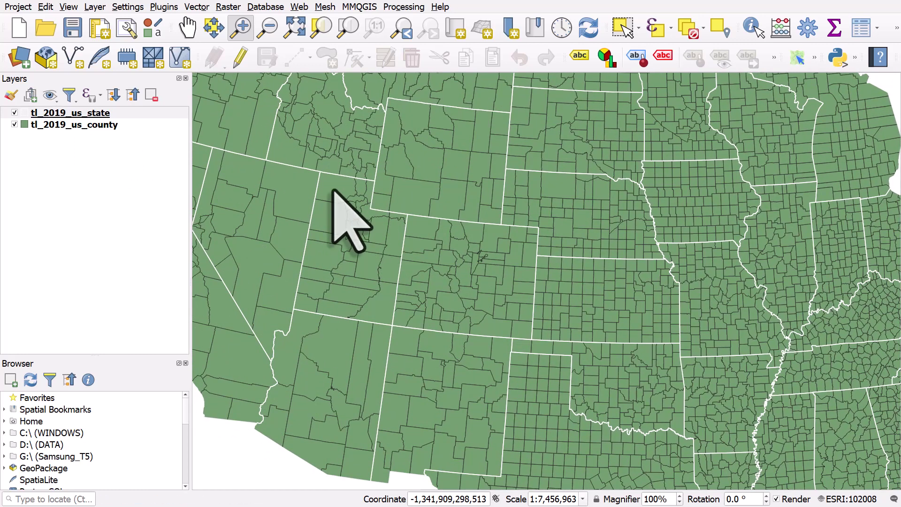
{"action": "double_click", "coordinate": [109, 115]}
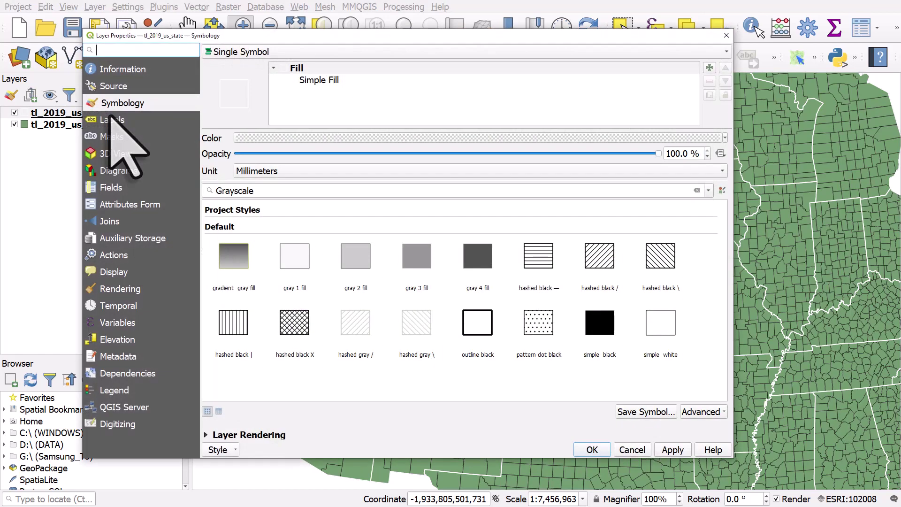
{"action": "left_click_drag", "start_coordinate": [336, 36], "coordinate": [274, 18]}
{"action": "left_click", "coordinate": [273, 63]}
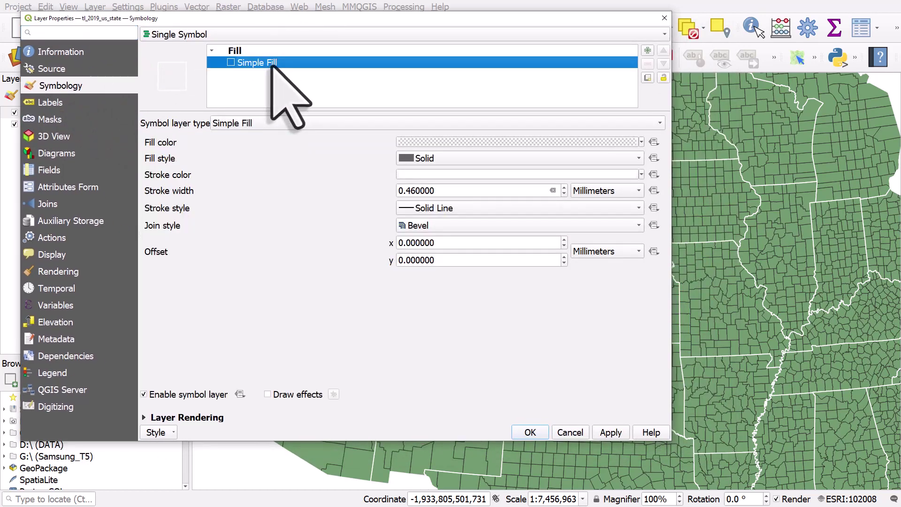
{"action": "left_click", "coordinate": [648, 50]}
{"action": "left_click", "coordinate": [642, 141]}
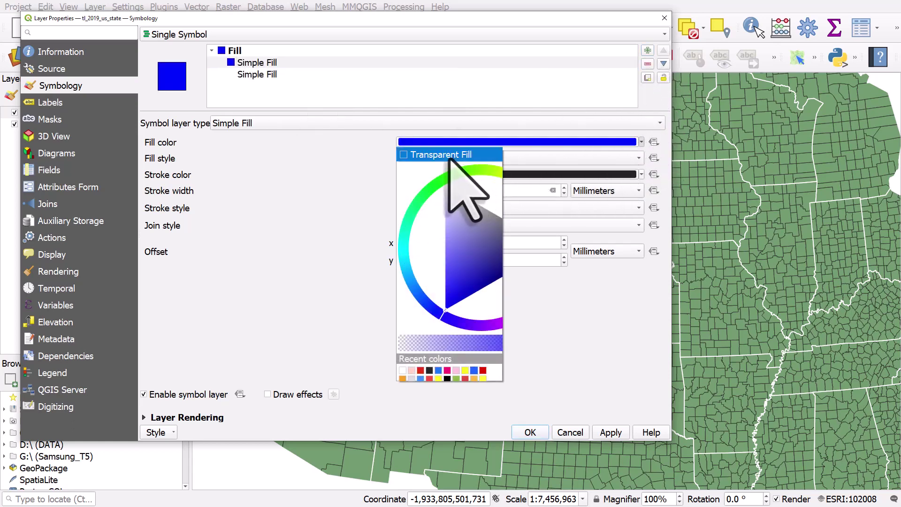
{"action": "left_click", "coordinate": [458, 154]}
{"action": "left_click", "coordinate": [641, 174]}
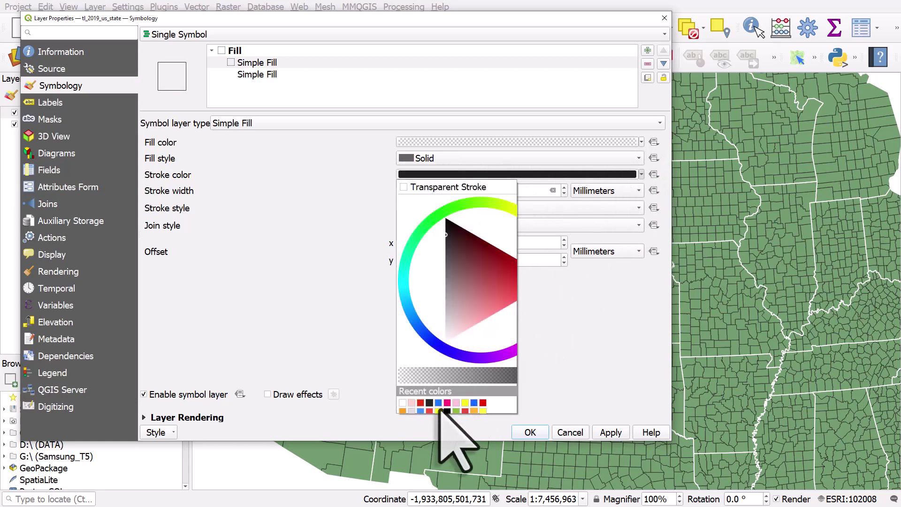
{"action": "left_click", "coordinate": [438, 411]}
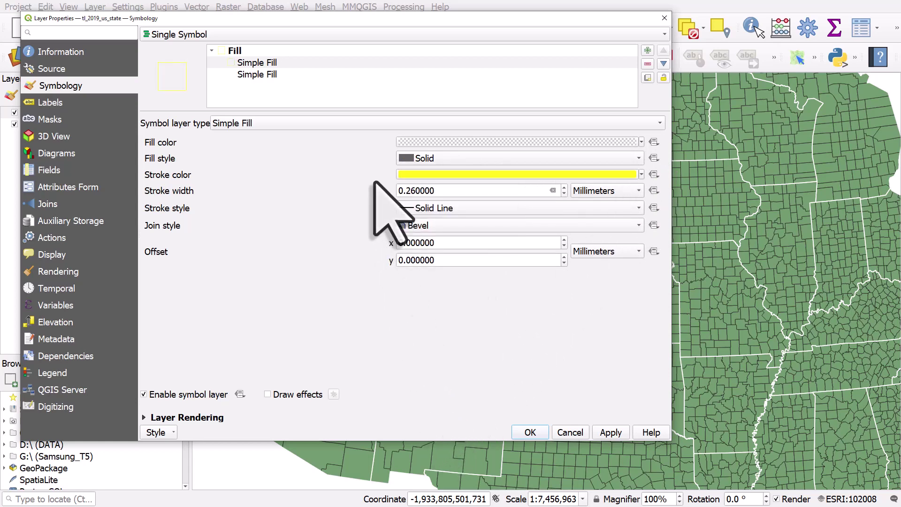
Convert the yellow Simple Fill into a Geometry Generator with the expression bounds($geometry) and apply it.
{"action": "left_click", "coordinate": [276, 63]}
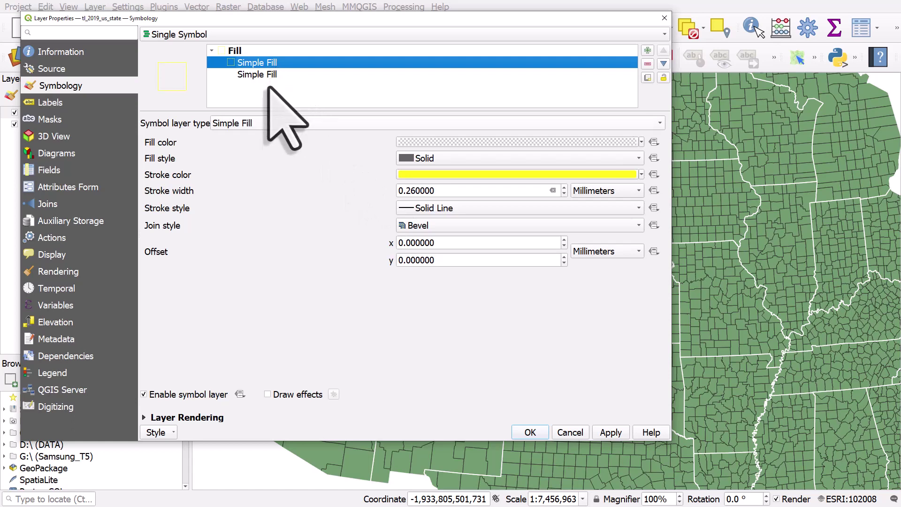
{"action": "left_click", "coordinate": [258, 123]}
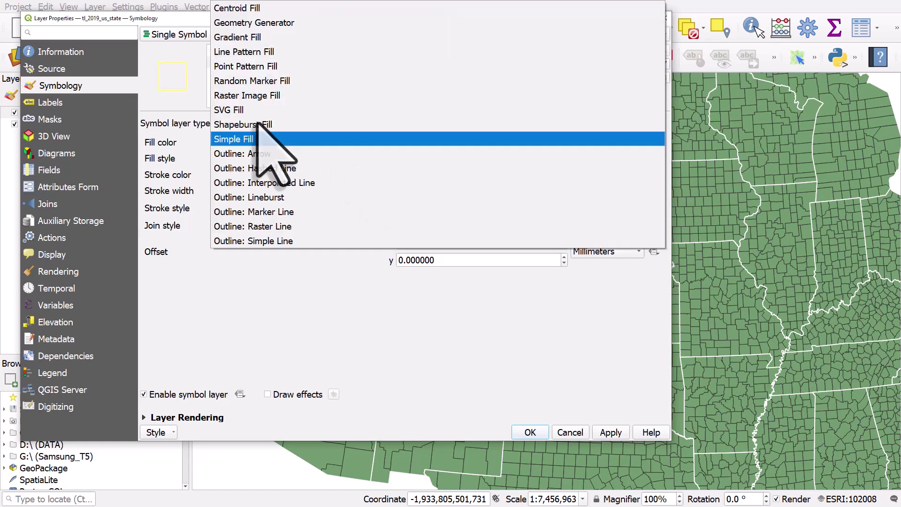
{"action": "left_click", "coordinate": [263, 23]}
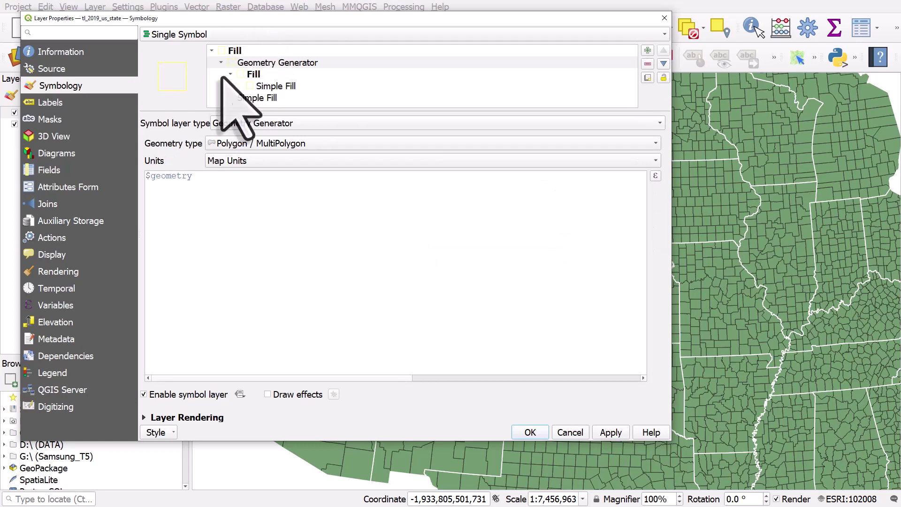
{"action": "type", "text": "bounds("}
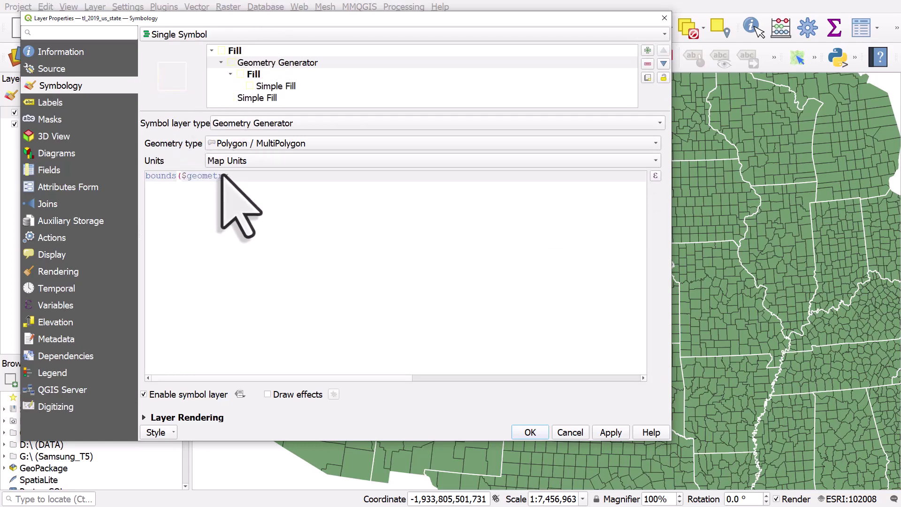
{"action": "left_click", "coordinate": [231, 179]}
{"action": "type", "text": ")"}
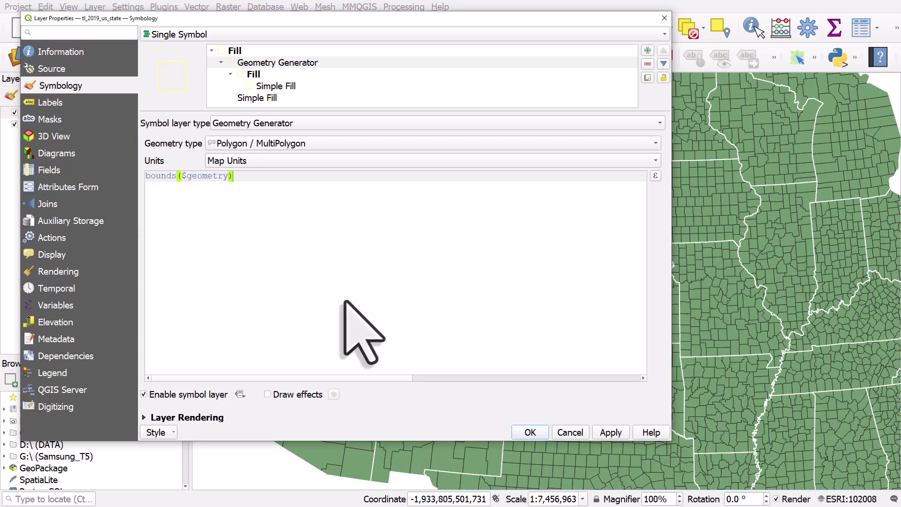
{"action": "left_click", "coordinate": [611, 432]}
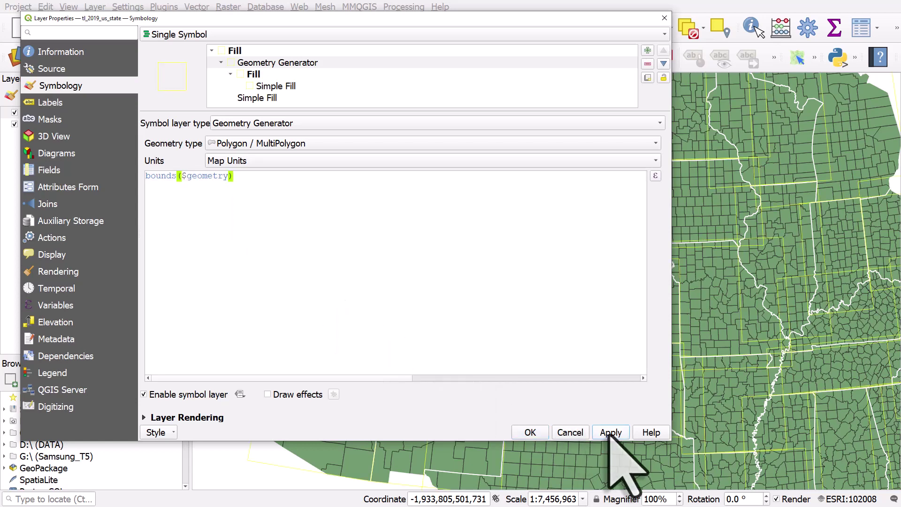
Increase the stroke width of the yellow bounding-box outlines by one increment and apply the symbology to the state layer.
{"action": "left_click", "coordinate": [305, 86]}
{"action": "left_click", "coordinate": [564, 187]}
{"action": "left_click", "coordinate": [610, 433]}
{"action": "left_click", "coordinate": [536, 432]}
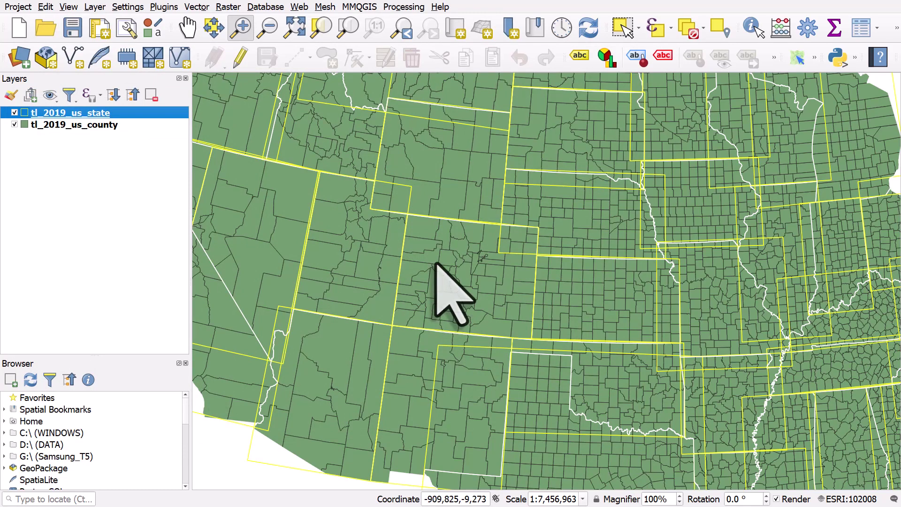
{"action": "scroll", "coordinate": [437, 264], "scroll_direction": "down", "scroll_amount": 1}
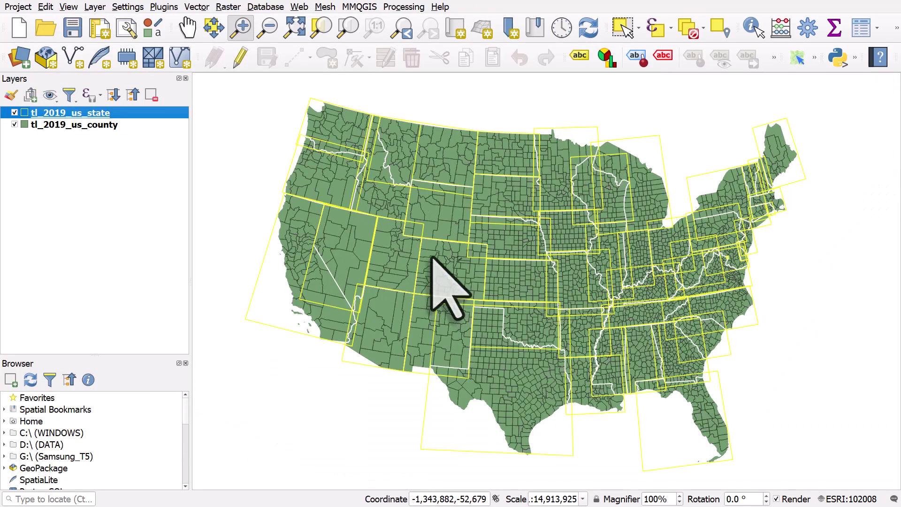
Turn on Single Labels for the tl_2019_us_state layer using the NAME field, with white text.
{"action": "double_click", "coordinate": [89, 115]}
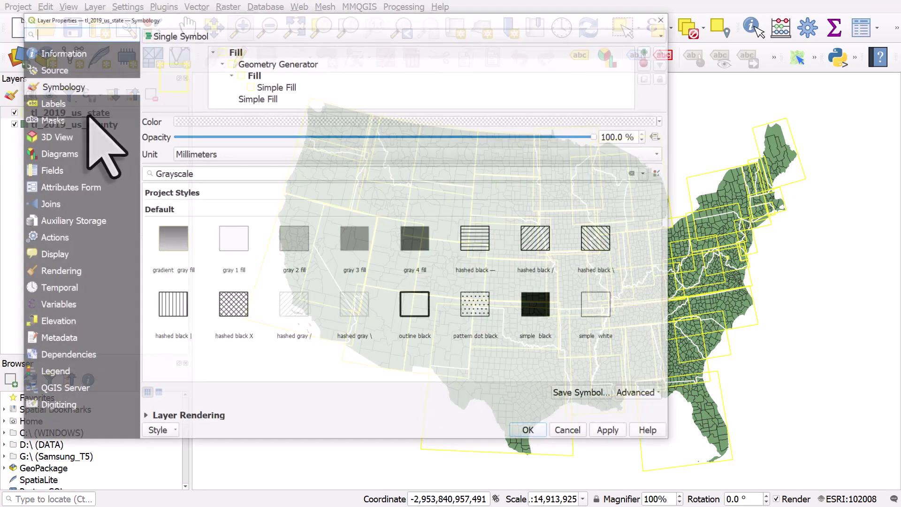
{"action": "left_click", "coordinate": [83, 101]}
{"action": "left_click", "coordinate": [175, 34]}
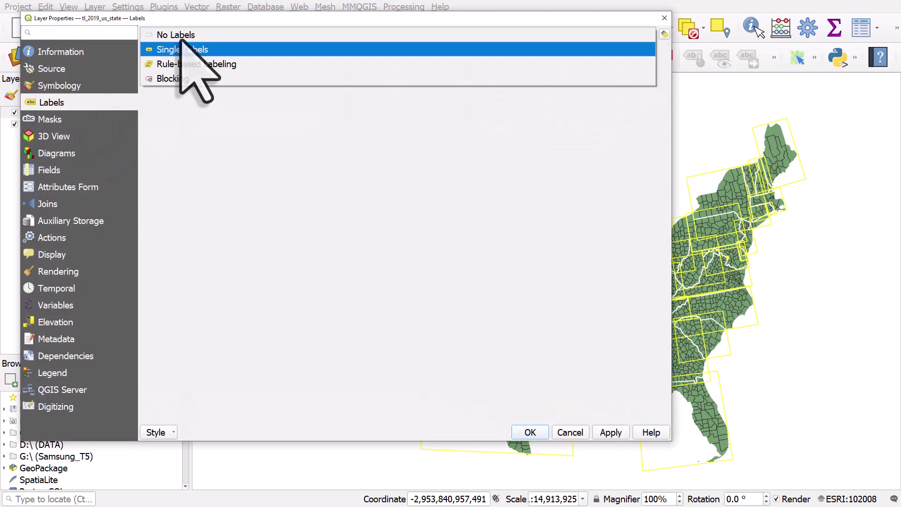
{"action": "left_click", "coordinate": [185, 49]}
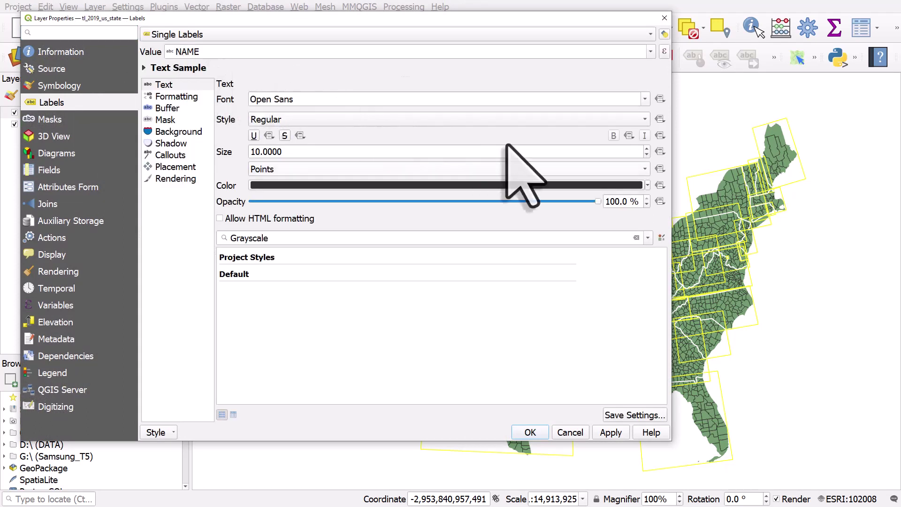
{"action": "left_click", "coordinate": [648, 185]}
{"action": "left_click", "coordinate": [264, 393]}
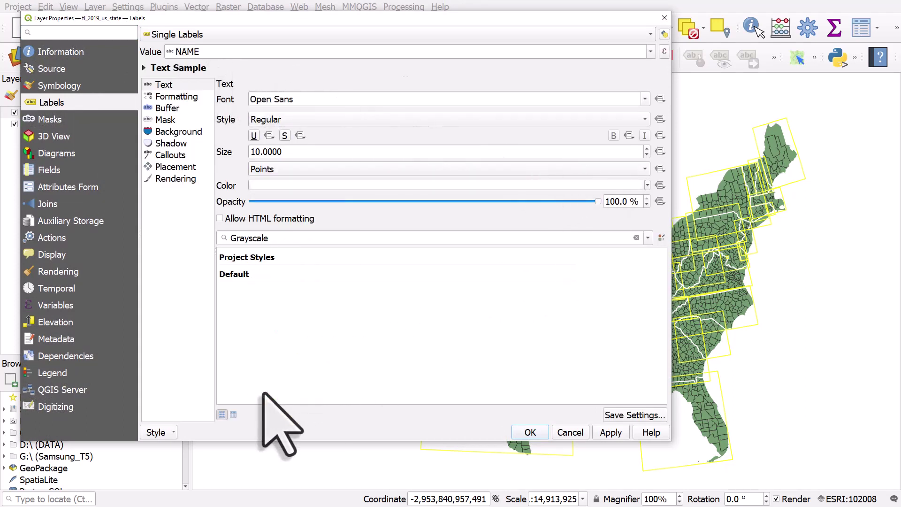
Increase the state labels' text size by two increments, set their style to Bold, and zoom to Colorado.
{"action": "left_click", "coordinate": [647, 148]}
{"action": "left_click", "coordinate": [647, 148]}
{"action": "left_click", "coordinate": [282, 119]}
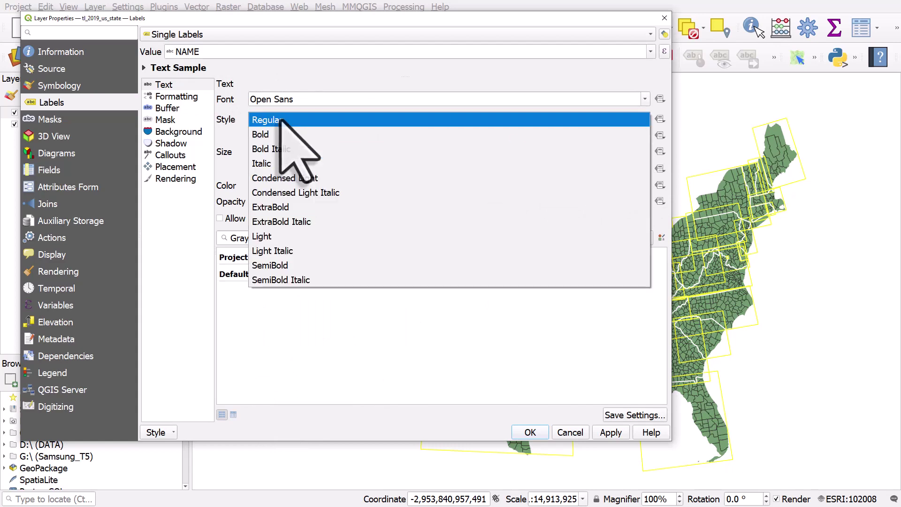
{"action": "left_click", "coordinate": [288, 135]}
{"action": "left_click", "coordinate": [530, 432]}
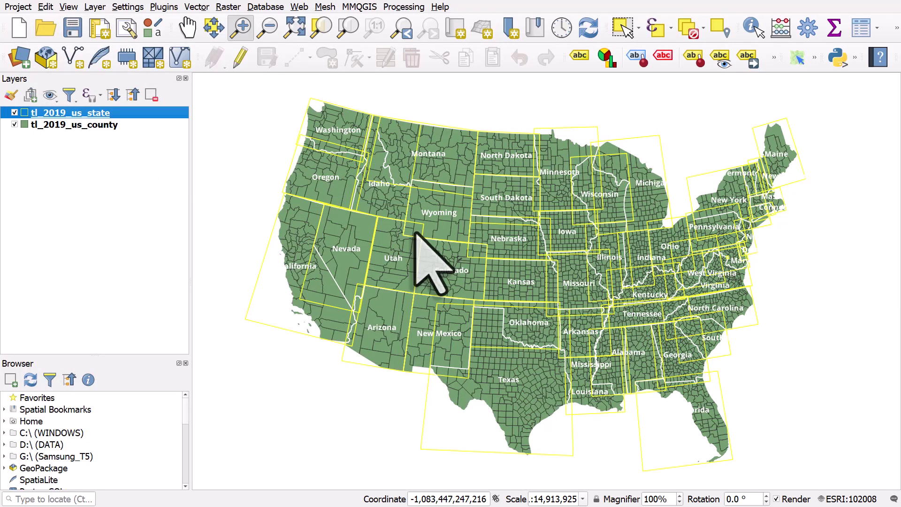
{"action": "left_click_drag", "start_coordinate": [417, 234], "coordinate": [498, 311]}
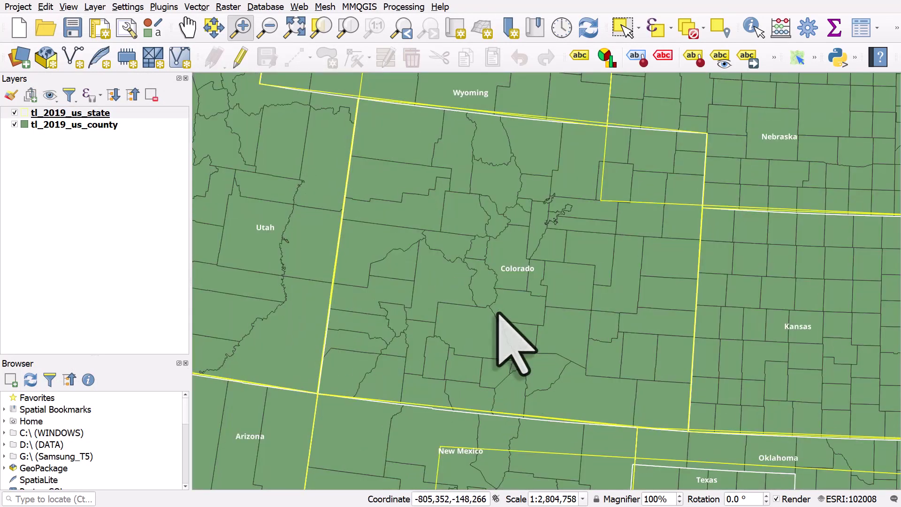
Open the attribute table of the tl_2019_us_state layer and enlarge its window to examine the fields up to INTPTLON.
{"action": "scroll", "coordinate": [499, 314], "scroll_direction": "down", "scroll_amount": 2}
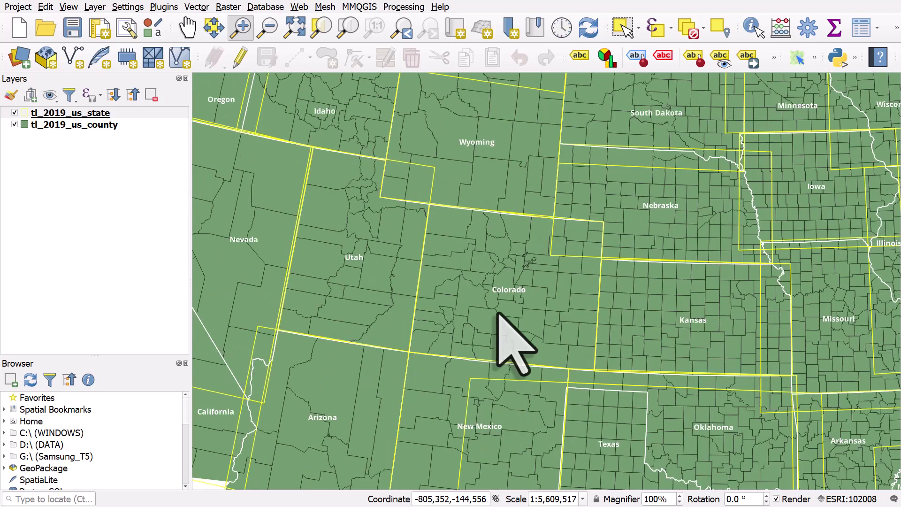
{"action": "left_click_drag", "start_coordinate": [498, 314], "coordinate": [428, 293]}
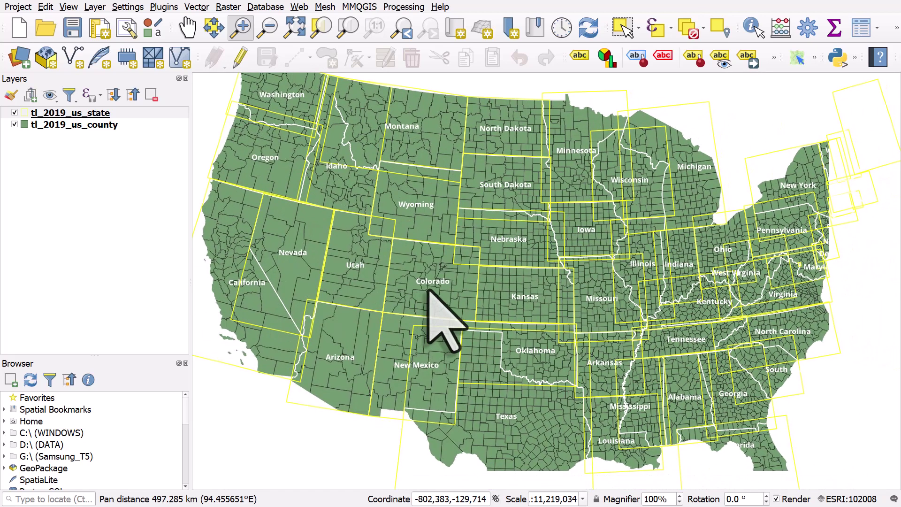
{"action": "left_click", "coordinate": [859, 31]}
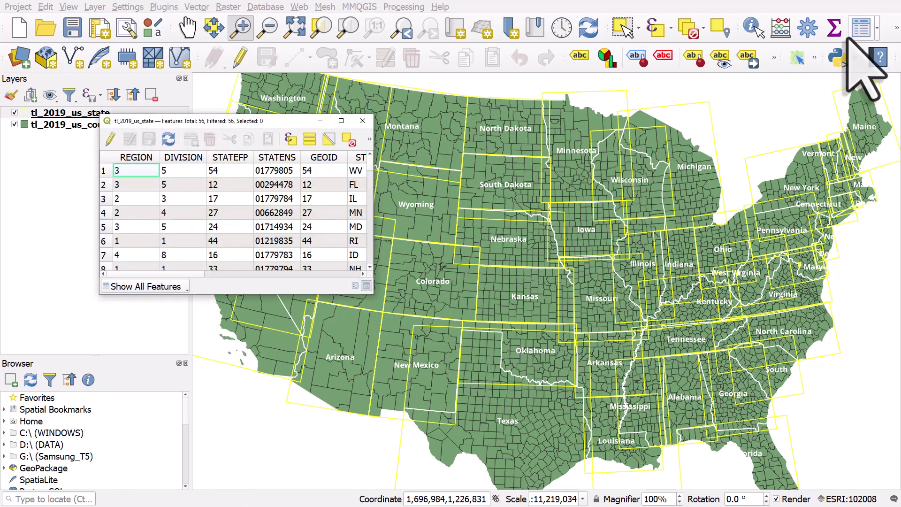
{"action": "left_click_drag", "start_coordinate": [374, 296], "coordinate": [736, 401]}
{"action": "left_click_drag", "start_coordinate": [535, 121], "coordinate": [488, 72]}
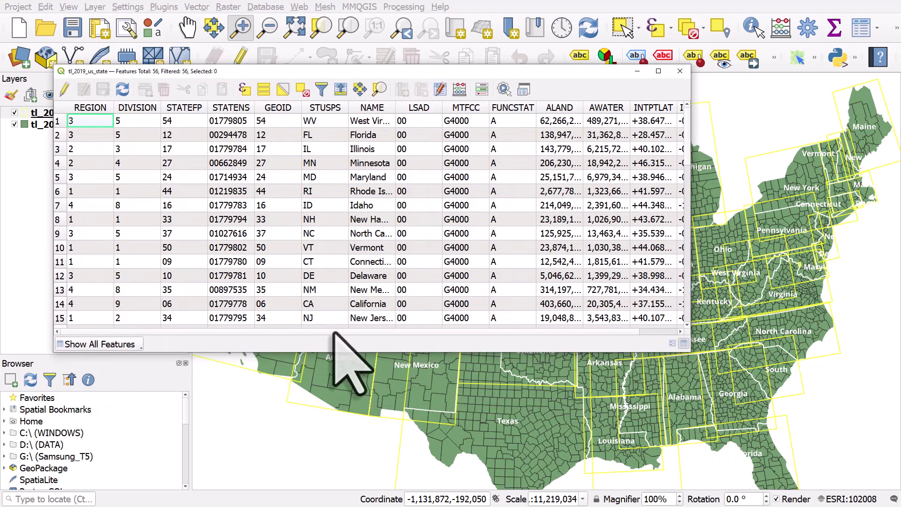
{"action": "left_click_drag", "start_coordinate": [335, 333], "coordinate": [520, 330]}
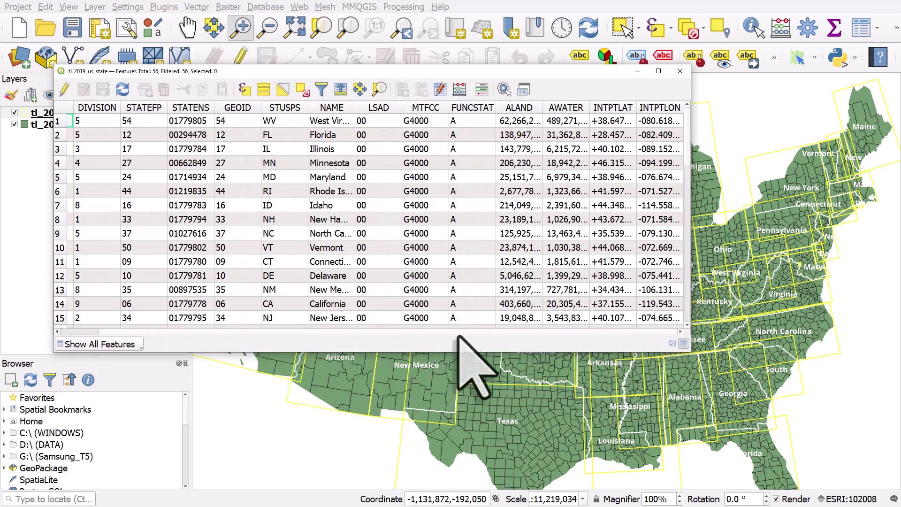
Set up a new field named irregular of type Decimal number (real) in the state layer's Field Calculator.
{"action": "left_click", "coordinate": [458, 89]}
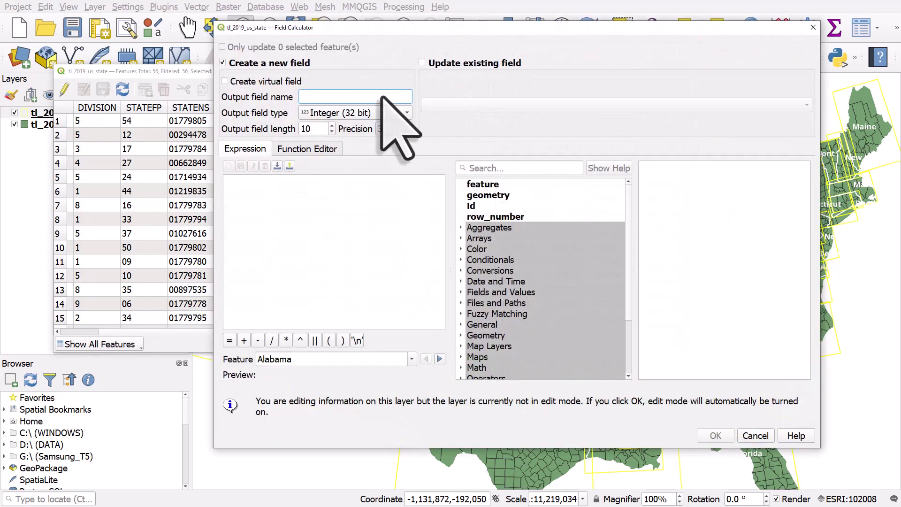
{"action": "type", "text": "irregulari"}
{"action": "key", "text": "BackSpace"}
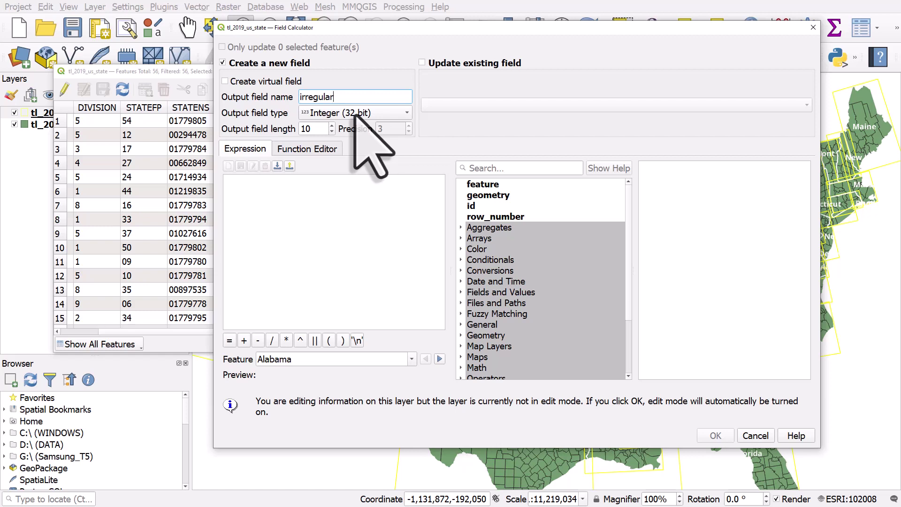
{"action": "left_click", "coordinate": [356, 114]}
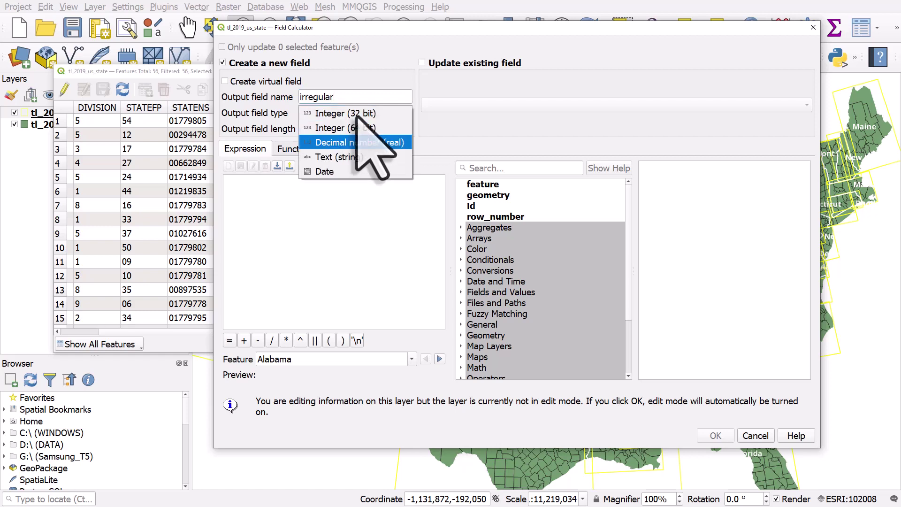
{"action": "left_click", "coordinate": [388, 142]}
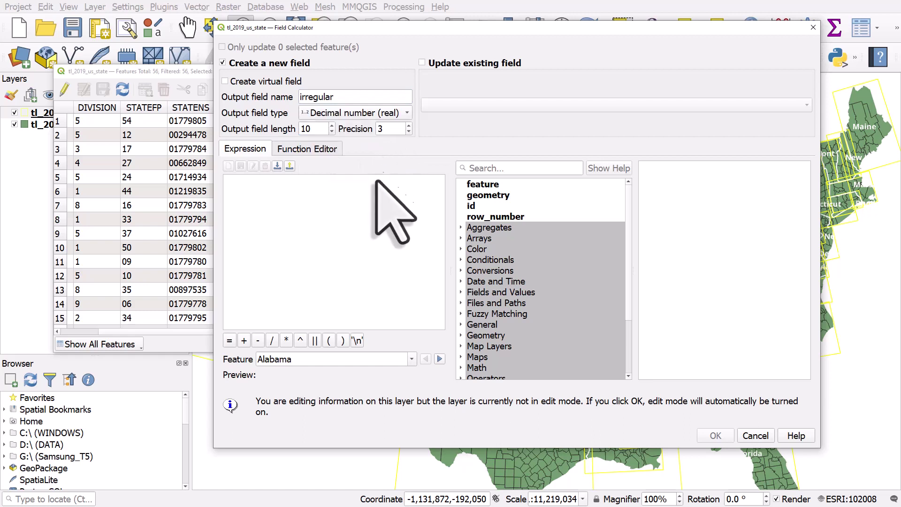
Enter the expression hausdorff_distance( $geometry,bounds($geometry)) for the irregular field.
{"action": "left_click", "coordinate": [368, 210]}
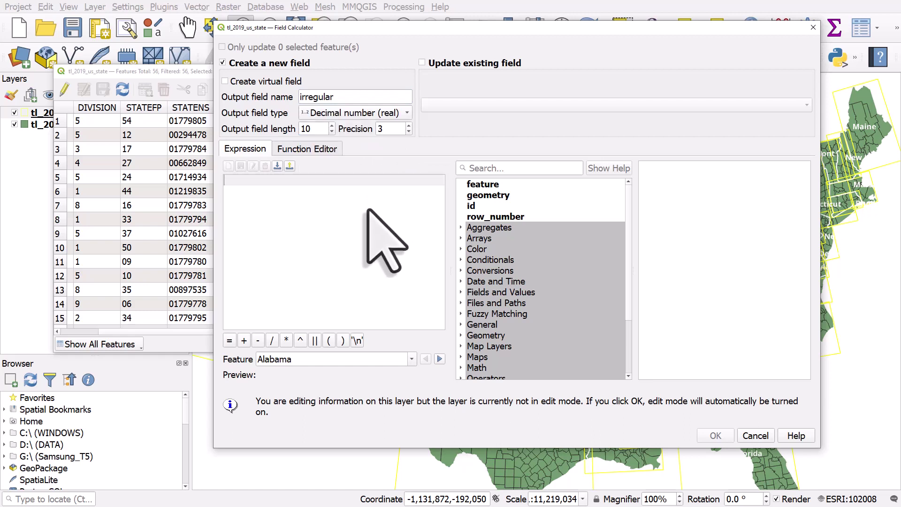
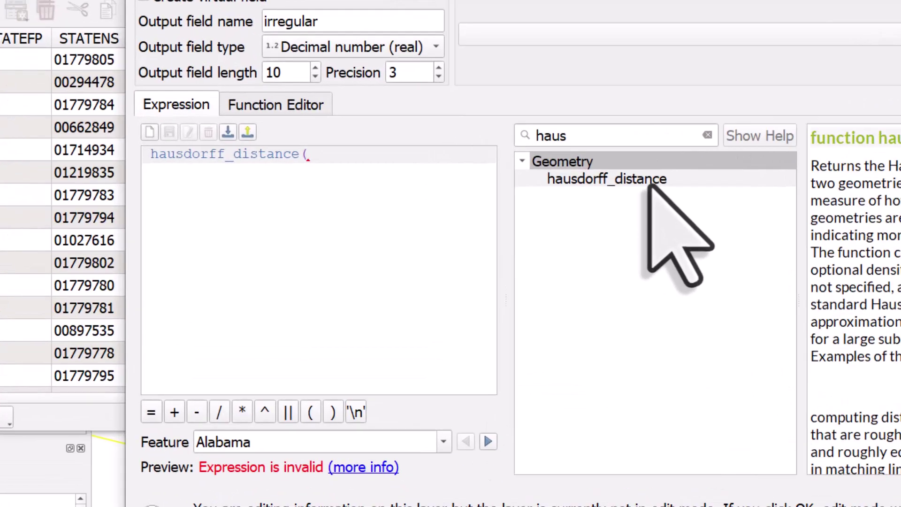
{"action": "type", "text": "$"}
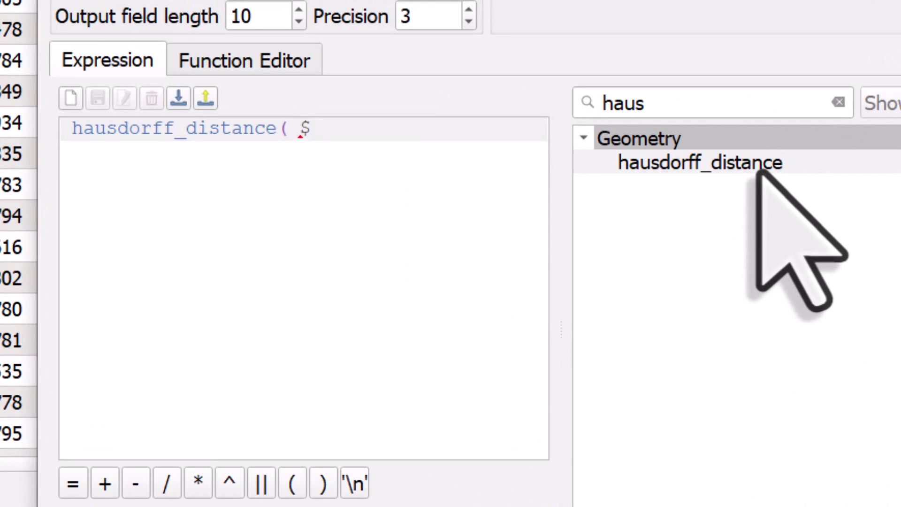
{"action": "type", "text": "geometry"}
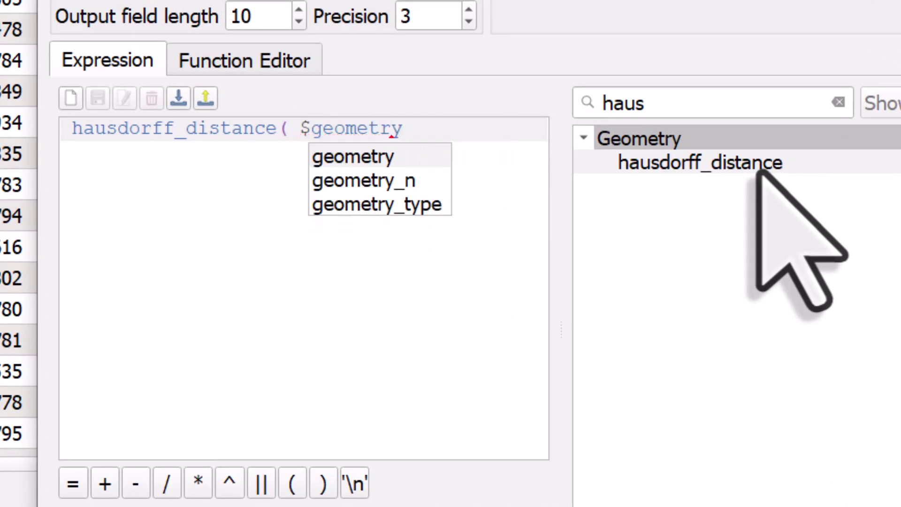
{"action": "type", "text": ","}
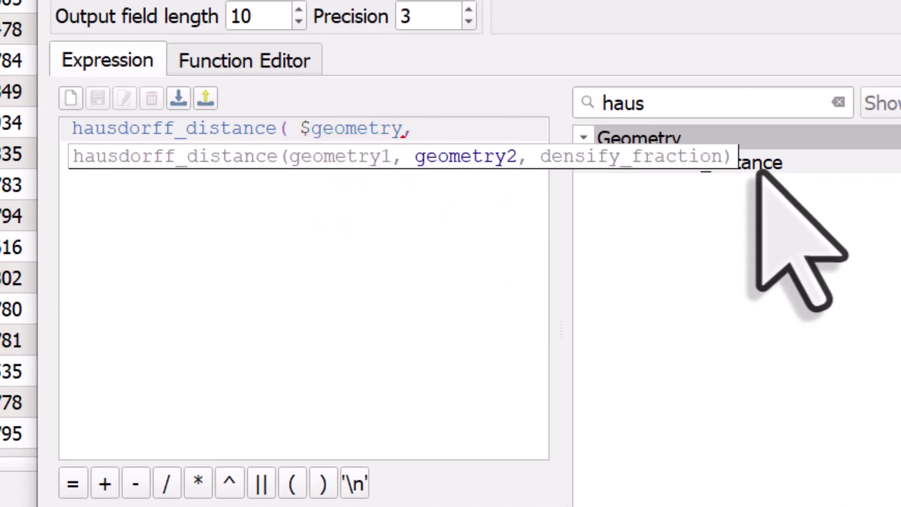
{"action": "type", "text": "bound"}
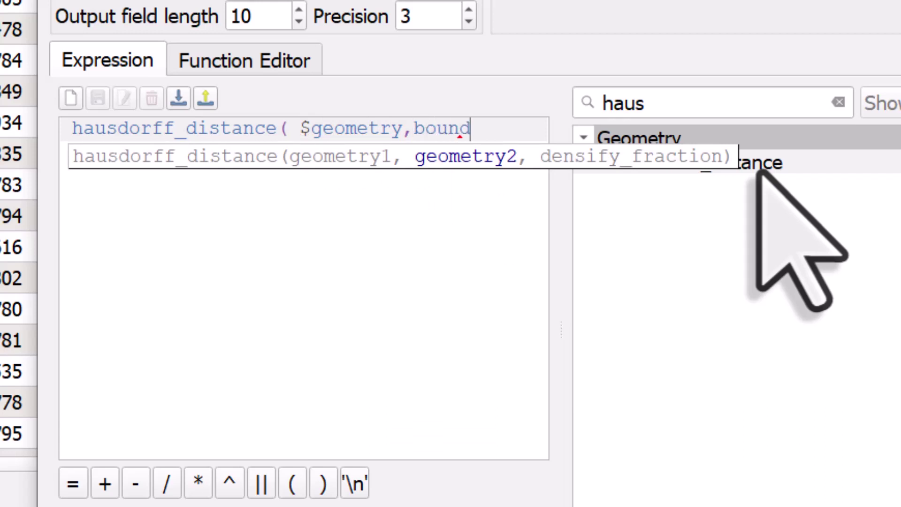
{"action": "type", "text": "s("}
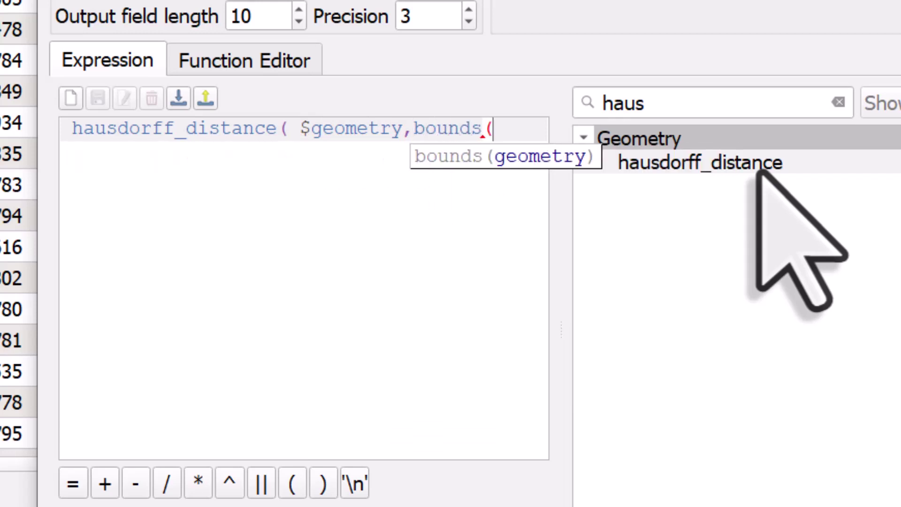
{"action": "type", "text": "$geometry"}
{"action": "type", "text": ")"}
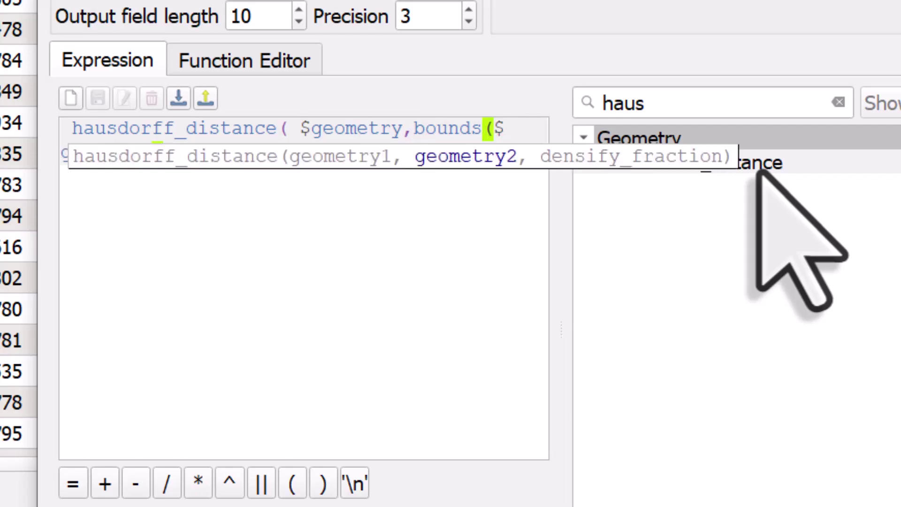
{"action": "type", "text": ")"}
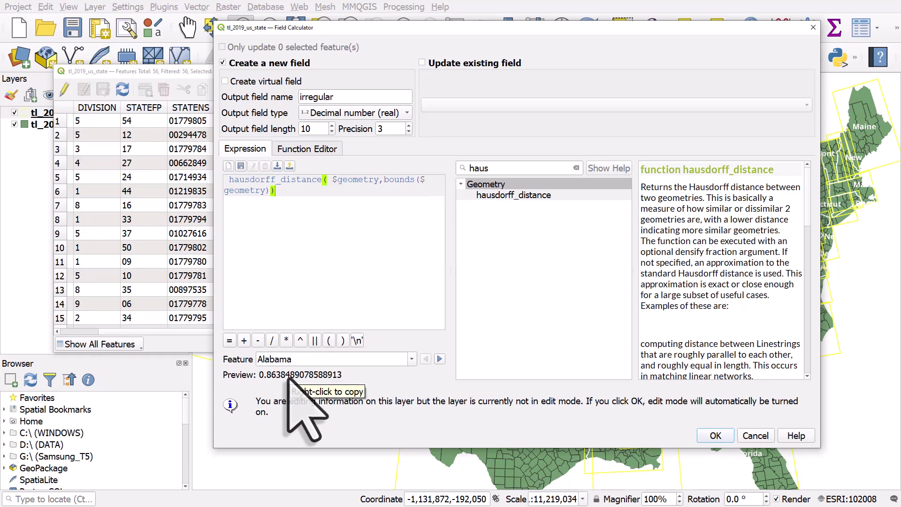
Preview the Hausdorff distance expression for the Colorado feature.
{"action": "left_click", "coordinate": [412, 360]}
{"action": "key", "text": "Down"}
{"action": "key", "text": "Down"}
{"action": "left_click", "coordinate": [338, 437]}
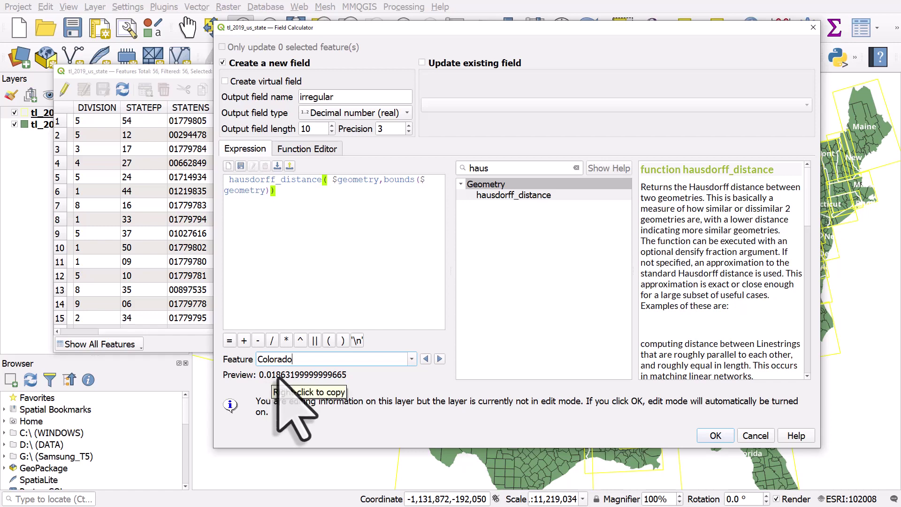
Preview the Hausdorff distance expression for the Wyoming feature.
{"action": "left_click", "coordinate": [412, 359]}
{"action": "scroll", "coordinate": [415, 384], "scroll_direction": "down", "scroll_amount": 15}
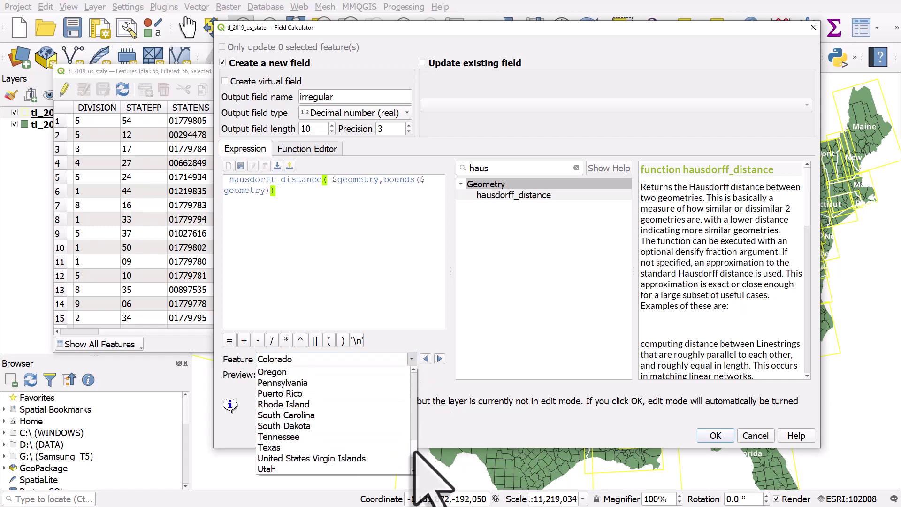
{"action": "key", "text": "Up"}
{"action": "key", "text": "Up"}
{"action": "key", "text": "Up"}
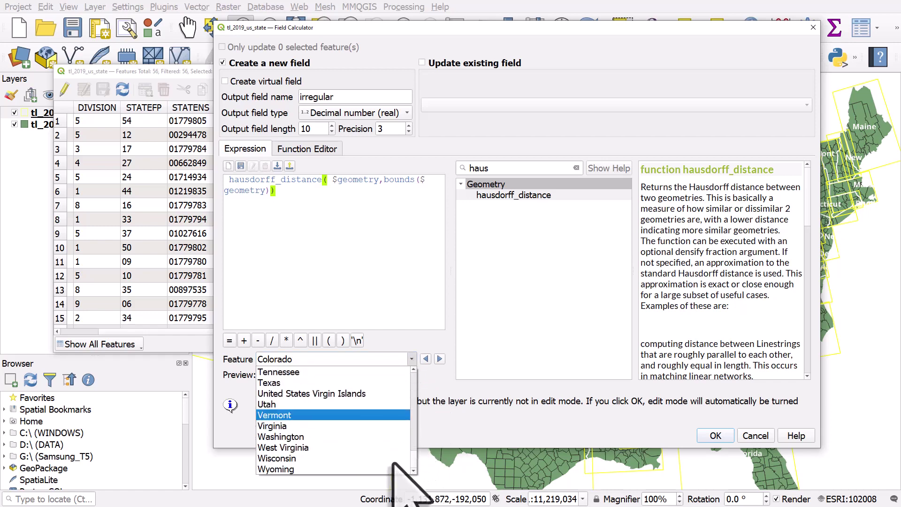
{"action": "left_click", "coordinate": [300, 469]}
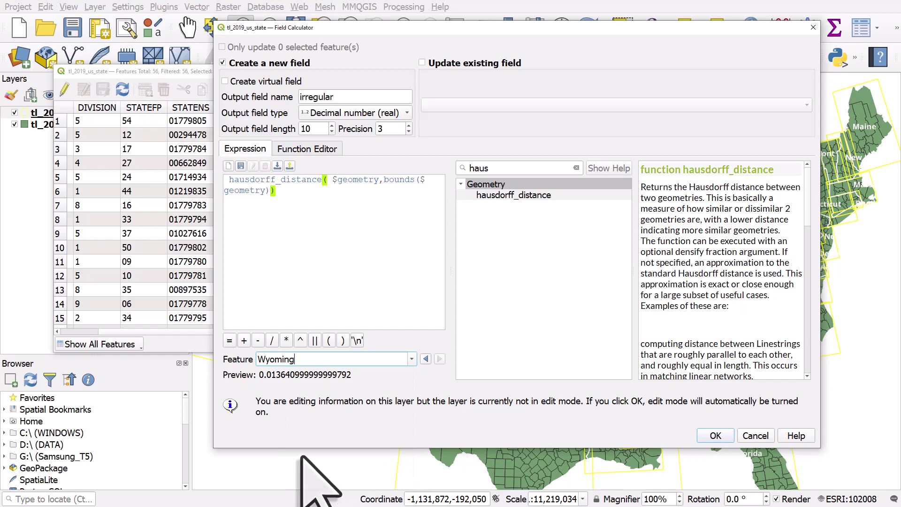
Preview the Hausdorff distance expression for the West Virginia feature.
{"action": "left_click", "coordinate": [411, 360]}
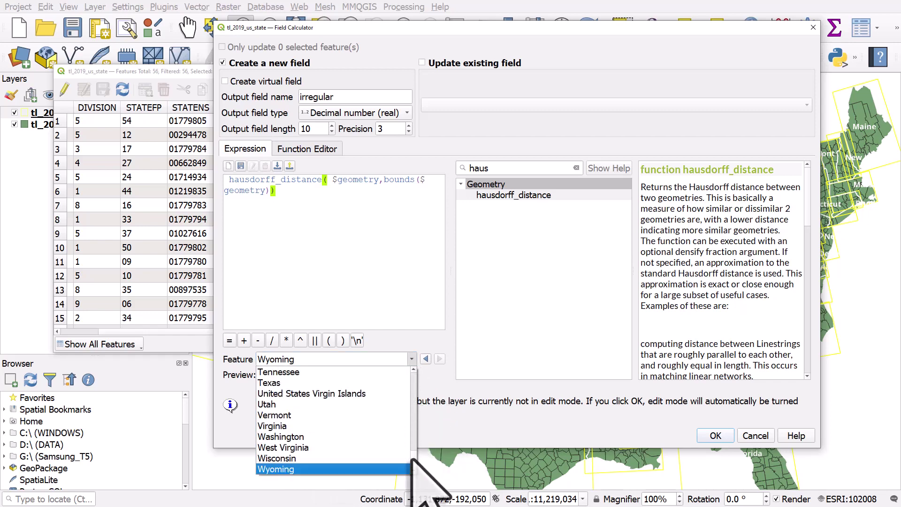
{"action": "scroll", "coordinate": [414, 469], "scroll_direction": "up", "scroll_amount": 1}
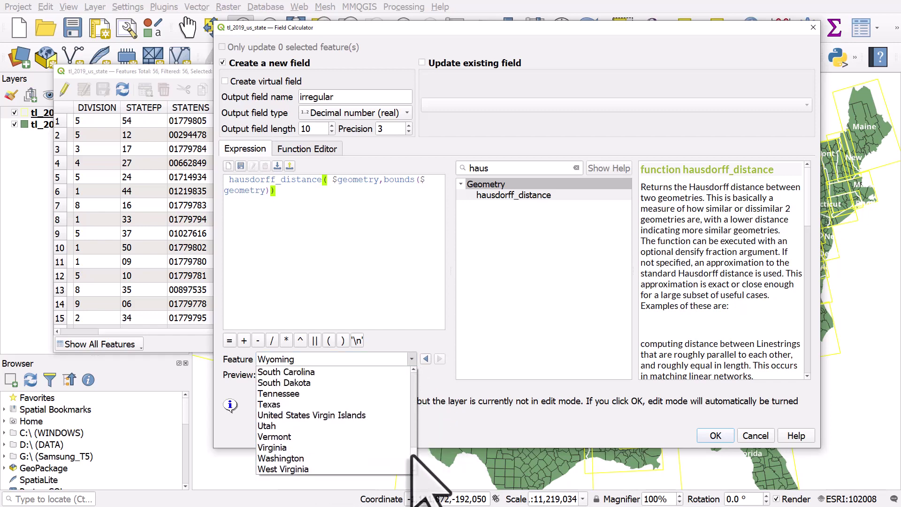
{"action": "scroll", "coordinate": [414, 469], "scroll_direction": "down", "scroll_amount": 1}
{"action": "left_click", "coordinate": [363, 447]}
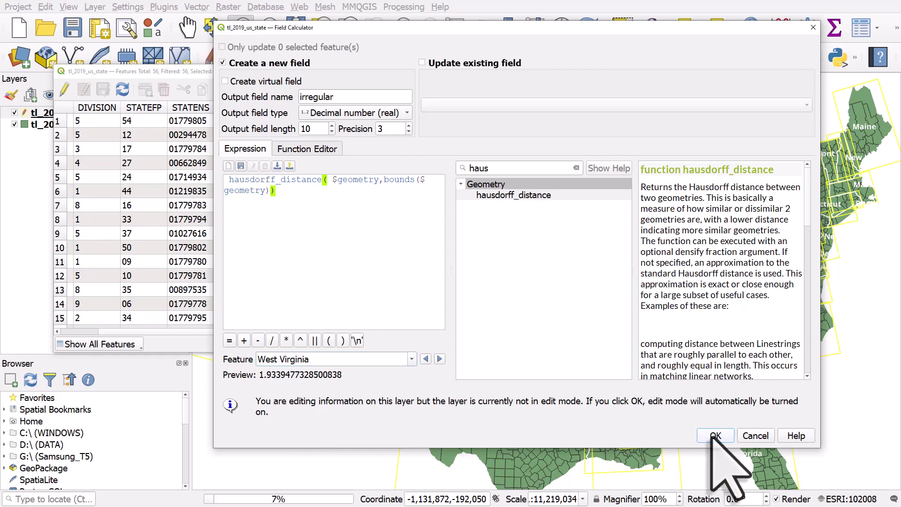
Calculate the irregular field for all states, then end editing and save the changes to the layer.
{"action": "left_click", "coordinate": [715, 436]}
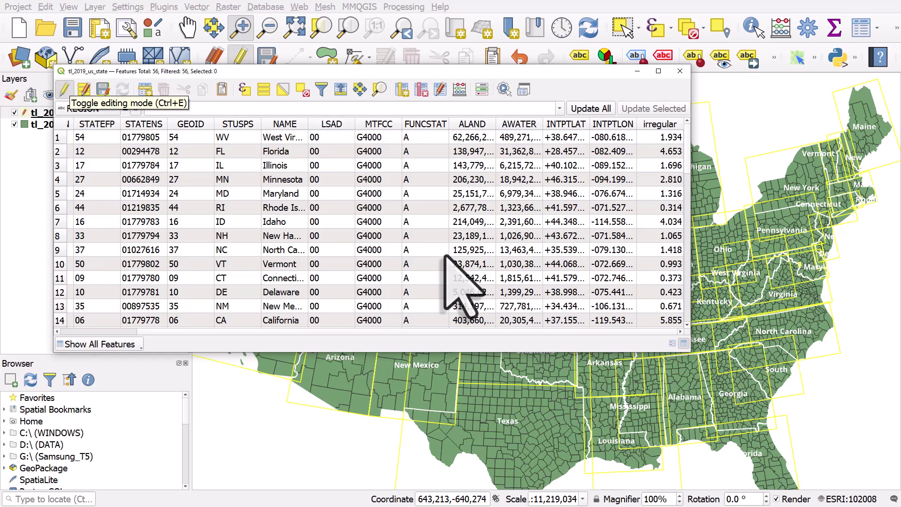
{"action": "key", "text": "ctrl+e"}
{"action": "left_click", "coordinate": [462, 281]}
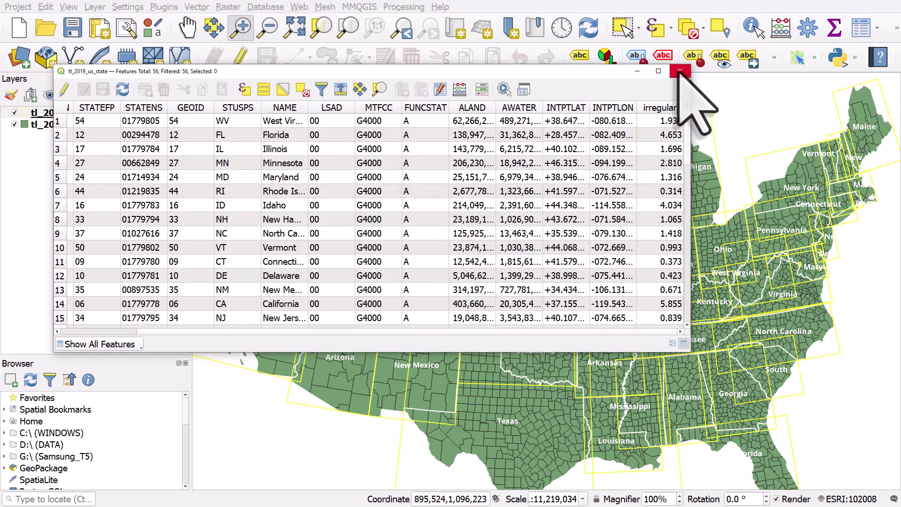
Sort the attribute table by irregular in descending order and select the Alaska row.
{"action": "left_click", "coordinate": [669, 108]}
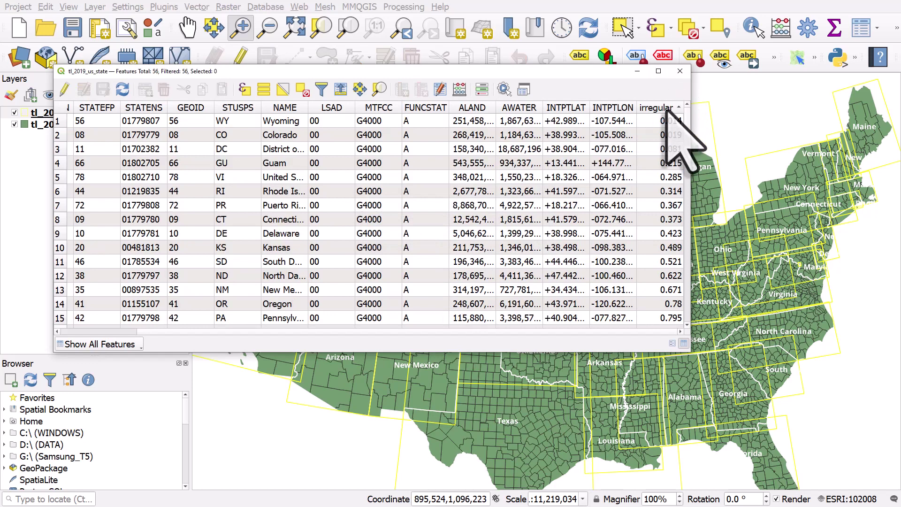
{"action": "left_click", "coordinate": [663, 108]}
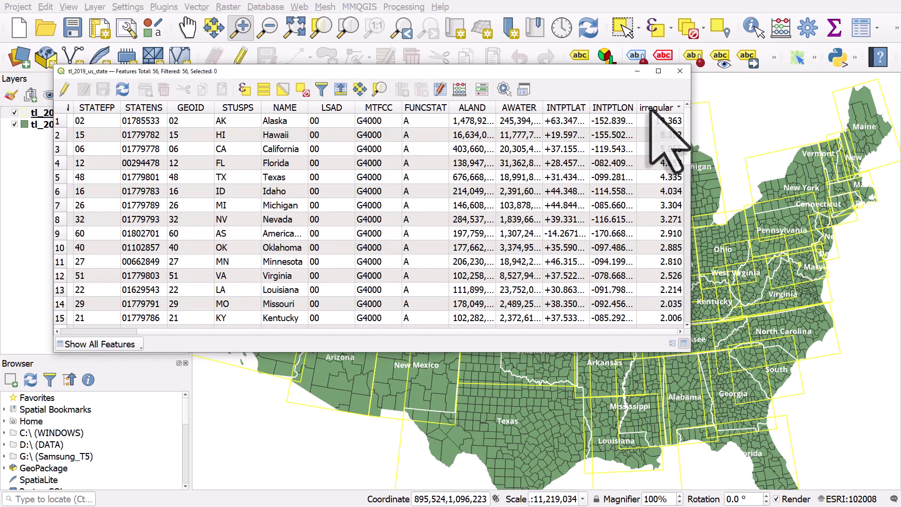
{"action": "left_click", "coordinate": [60, 122]}
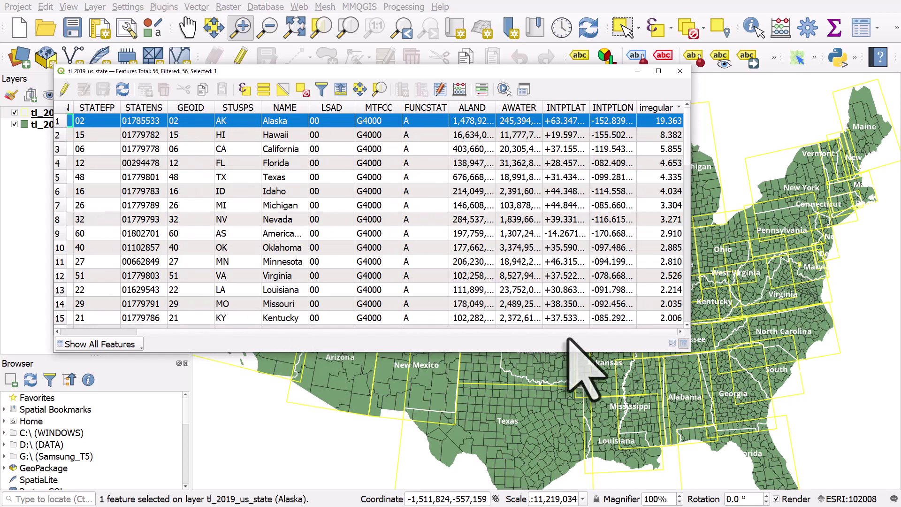
Sort the attribute table by irregular in ascending order to examine the most regular states, and close the table.
{"action": "left_click", "coordinate": [659, 108]}
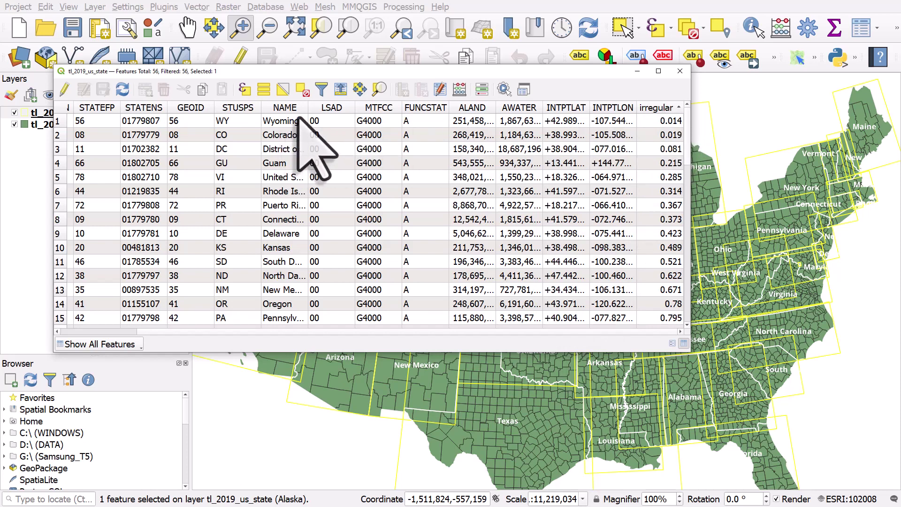
{"action": "mouse_move", "coordinate": [308, 109]}
{"action": "left_mouse_down"}
{"action": "mouse_move", "coordinate": [331, 112]}
{"action": "mouse_move", "coordinate": [303, 113]}
{"action": "left_mouse_up"}
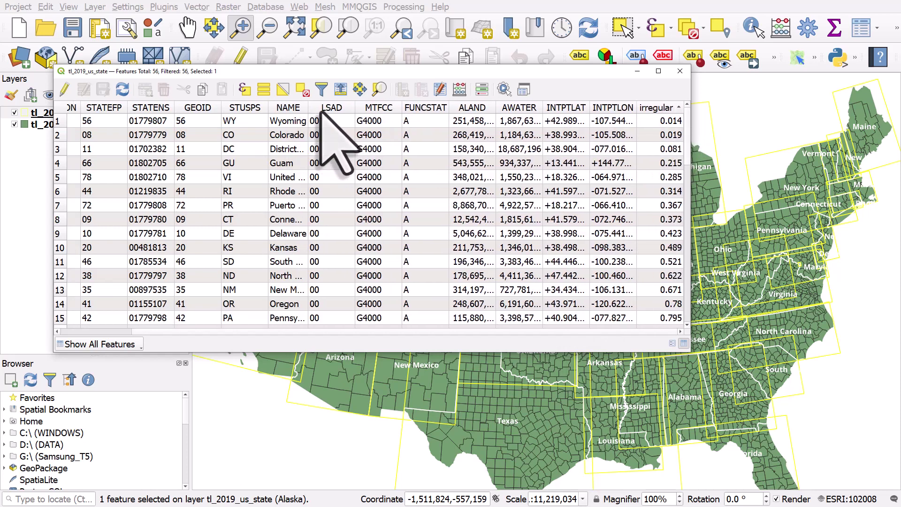
{"action": "left_click", "coordinate": [681, 71]}
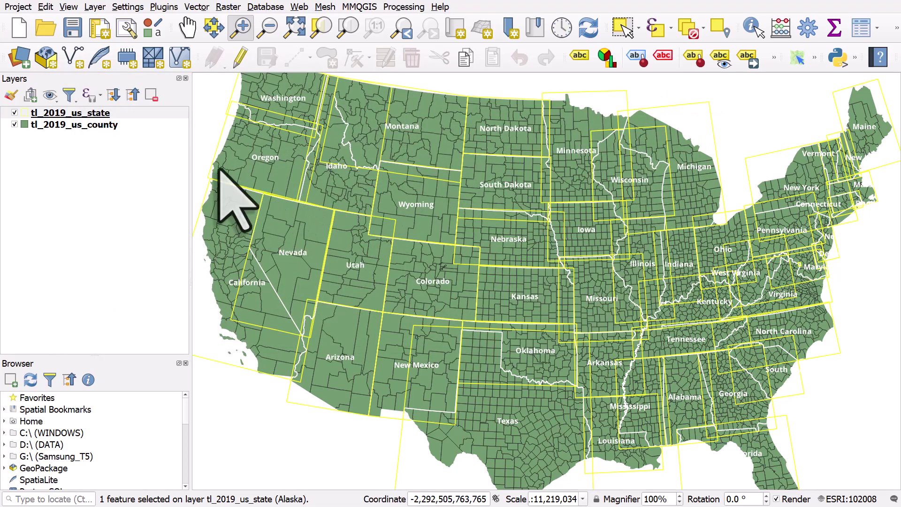
Change the tl_2019_us_state layer's geometry generator expression from bounding boxes to minimal_circle( $geometry,500).
{"action": "left_click", "coordinate": [114, 115]}
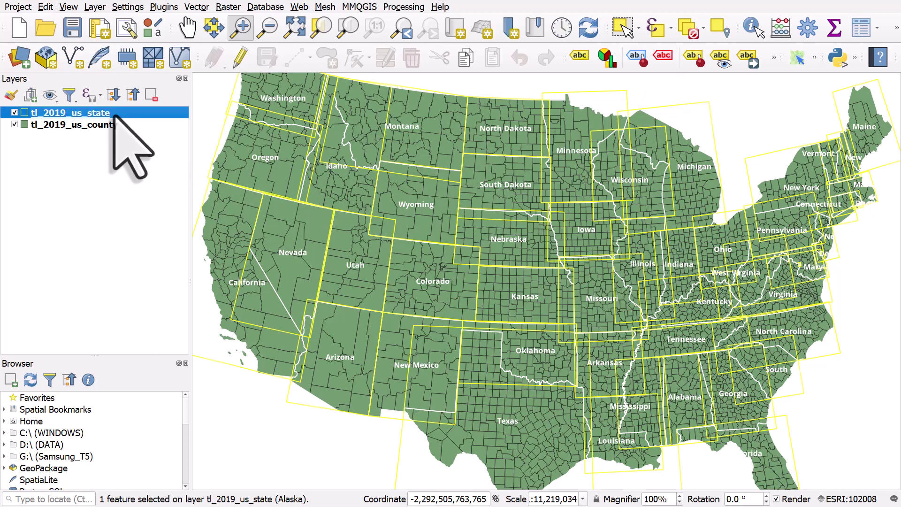
{"action": "double_click", "coordinate": [114, 116]}
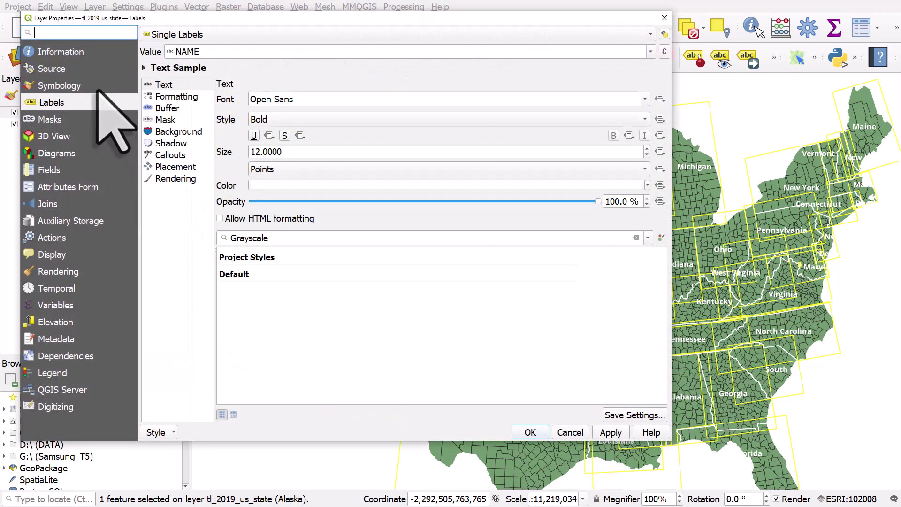
{"action": "left_click", "coordinate": [96, 86]}
{"action": "left_click", "coordinate": [303, 65]}
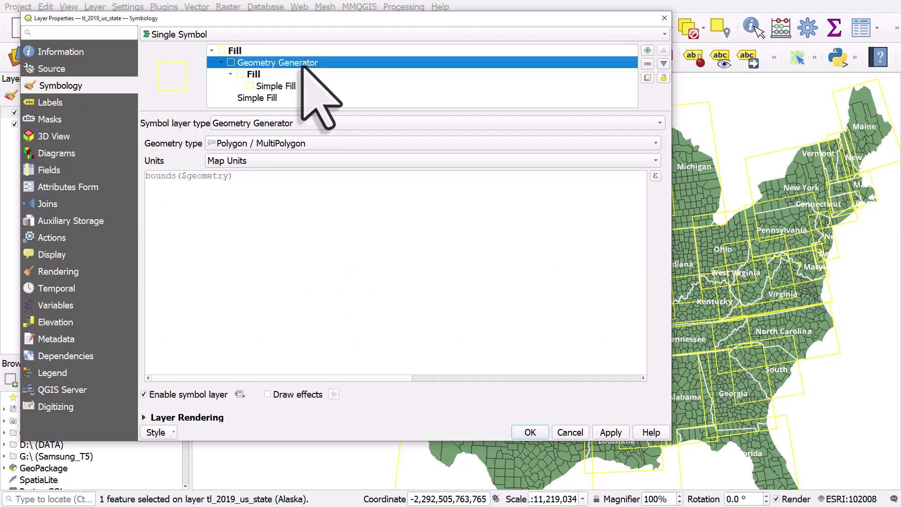
{"action": "left_click", "coordinate": [655, 176]}
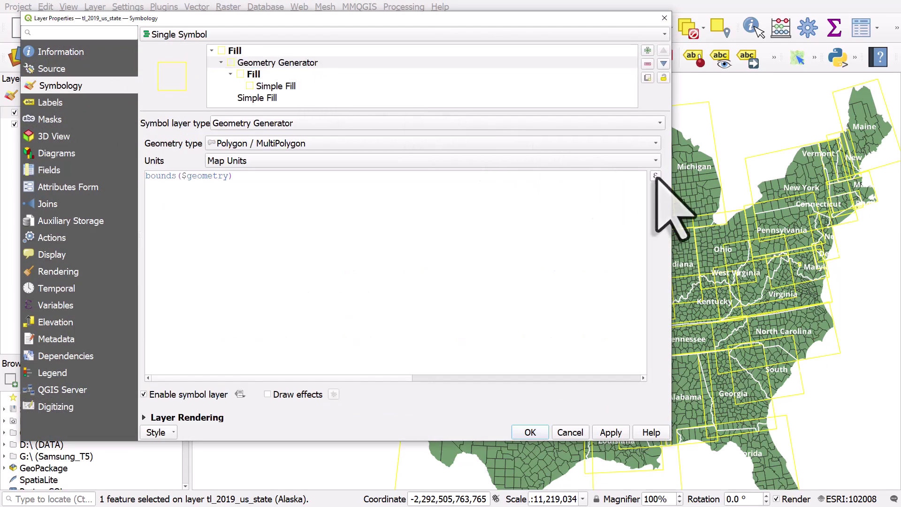
{"action": "left_click", "coordinate": [516, 81]}
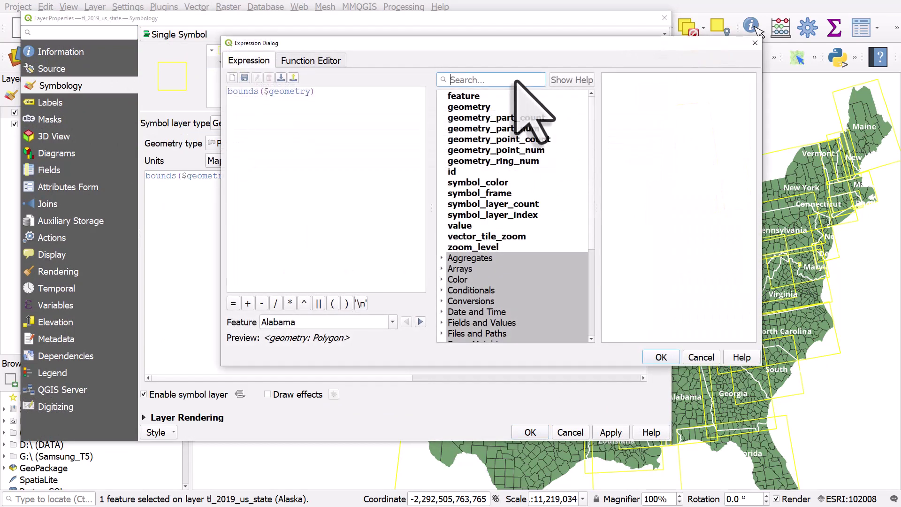
{"action": "type", "text": "minim"}
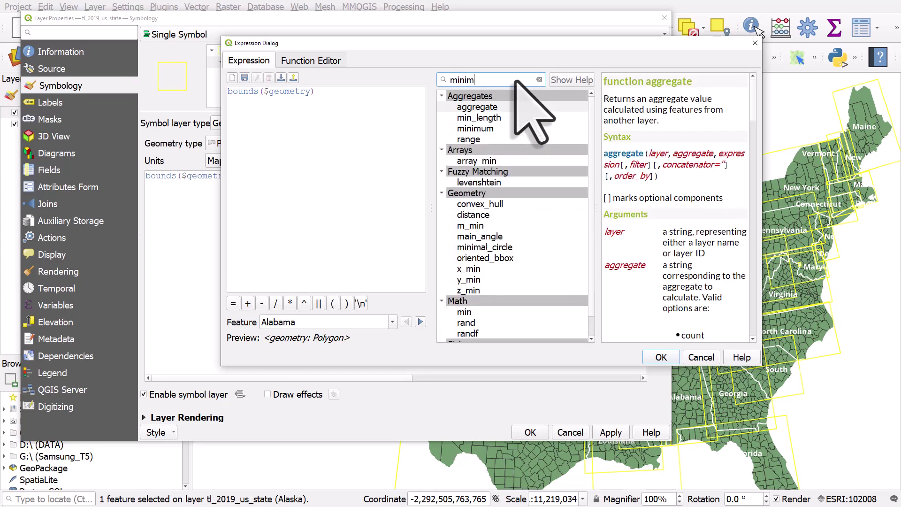
{"action": "left_click", "coordinate": [514, 248]}
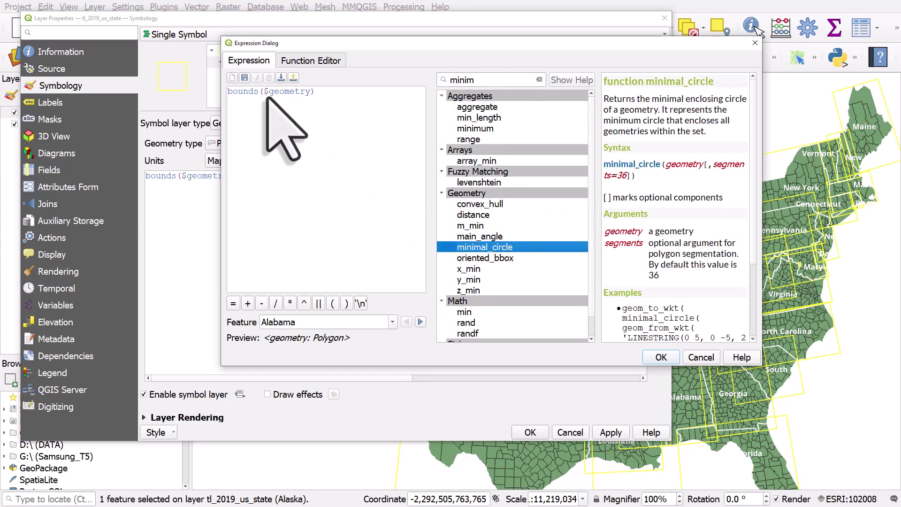
{"action": "double_click", "coordinate": [245, 92]}
{"action": "double_click", "coordinate": [470, 247]}
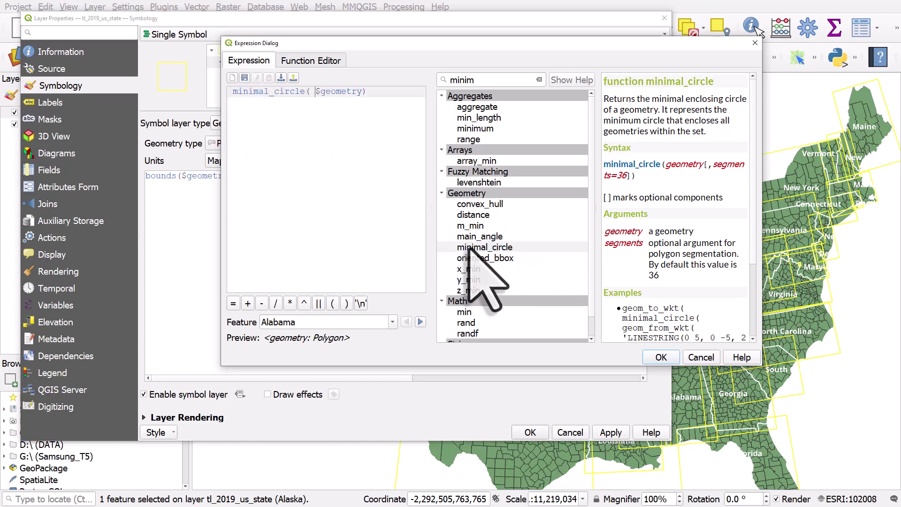
{"action": "left_click", "coordinate": [363, 91]}
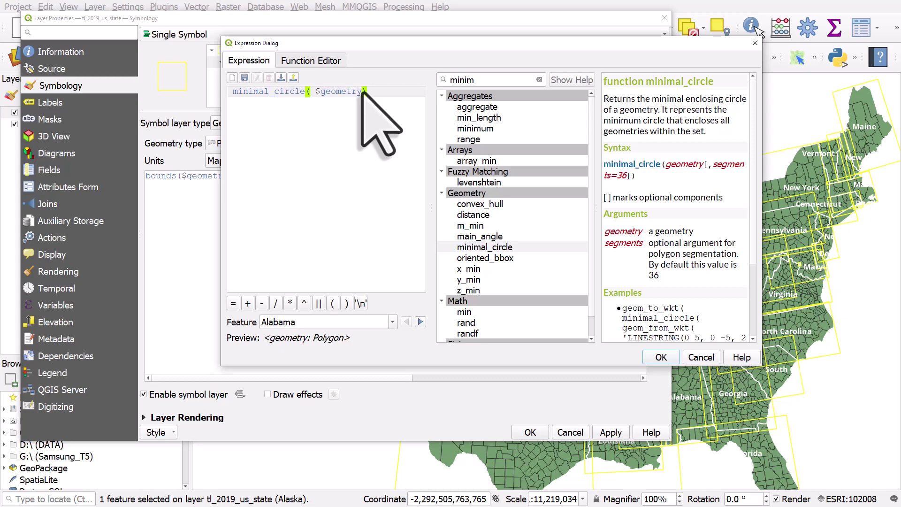
{"action": "type", "text": ", 500"}
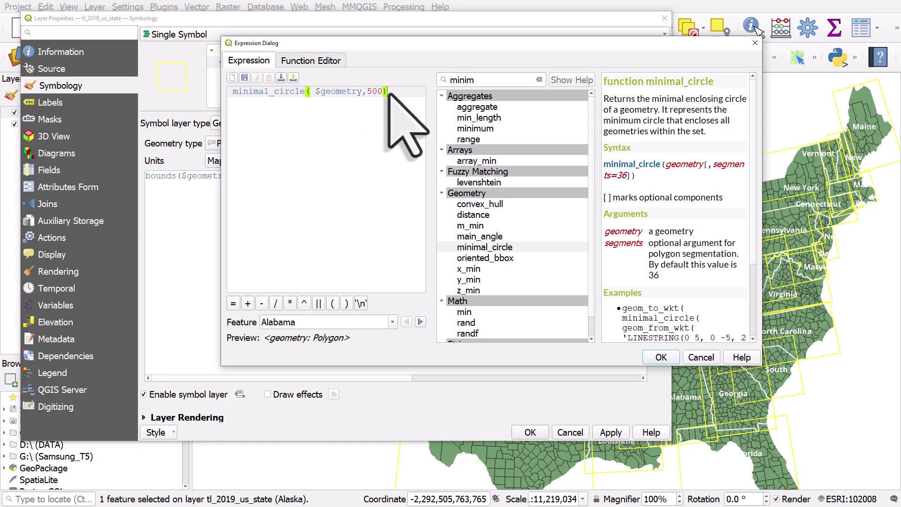
Copy the full minimal circle expression for reuse, and apply the circle symbology to the state layer.
{"action": "left_click_drag", "start_coordinate": [394, 92], "coordinate": [225, 94]}
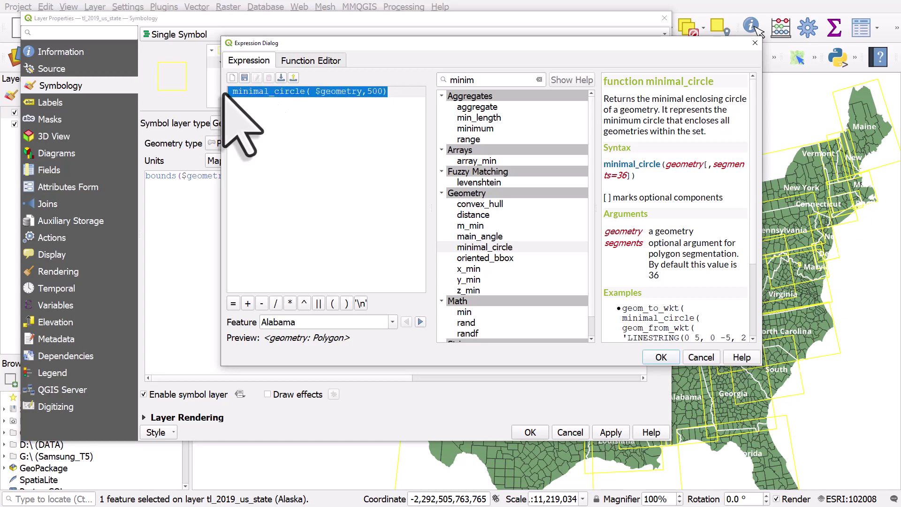
{"action": "left_click", "coordinate": [661, 357]}
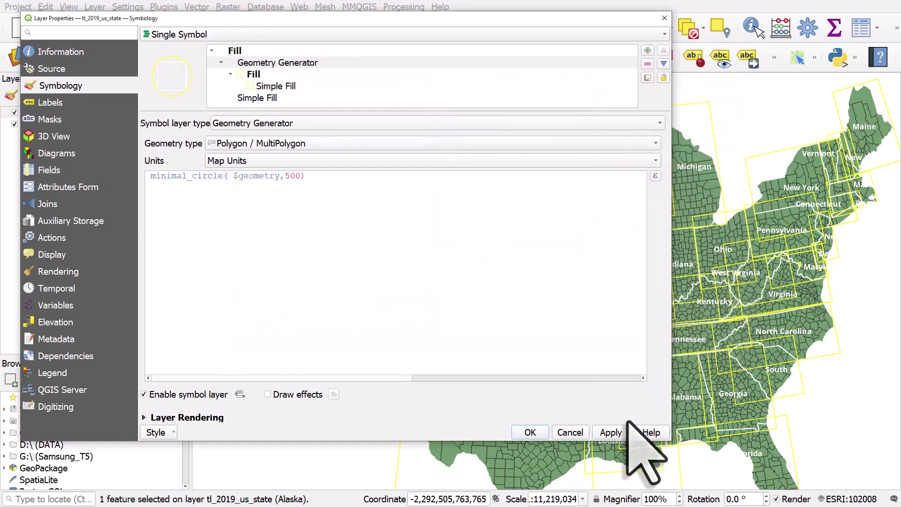
{"action": "left_click", "coordinate": [624, 430]}
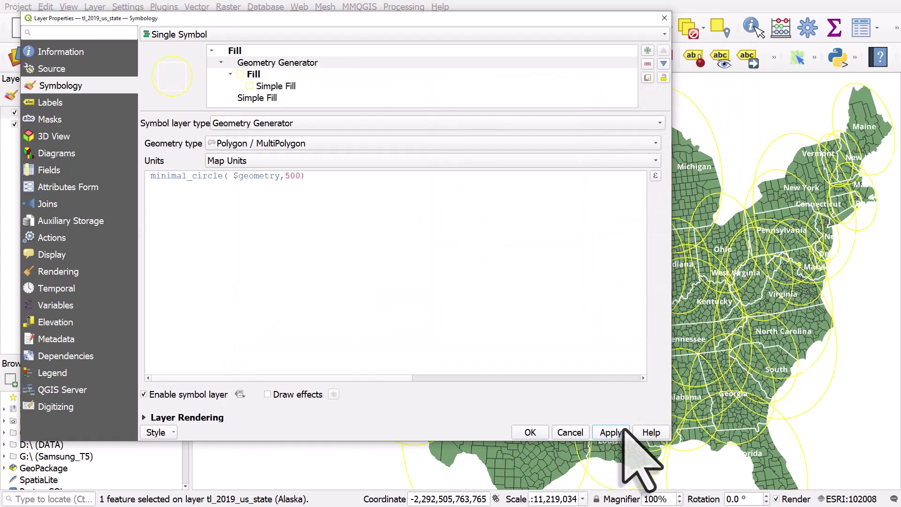
{"action": "left_click_drag", "start_coordinate": [568, 19], "coordinate": [273, 62]}
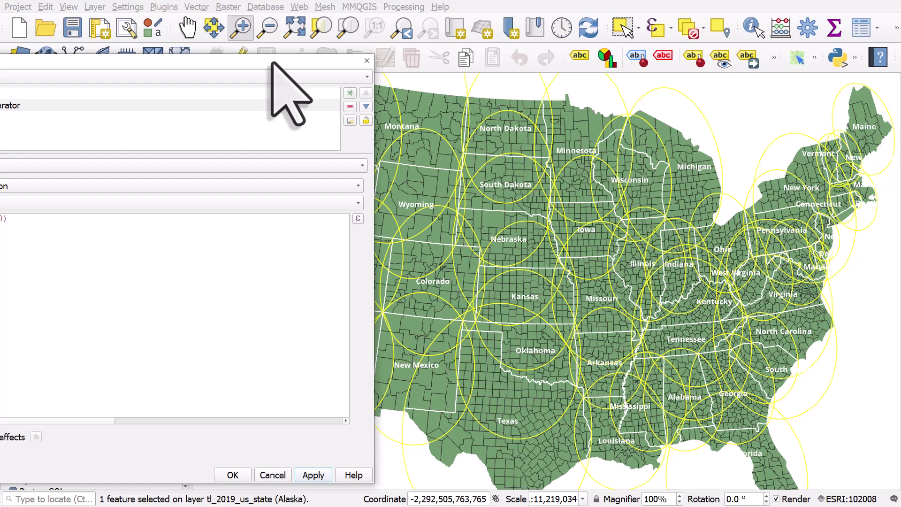
{"action": "left_click_drag", "start_coordinate": [272, 63], "coordinate": [531, 32]}
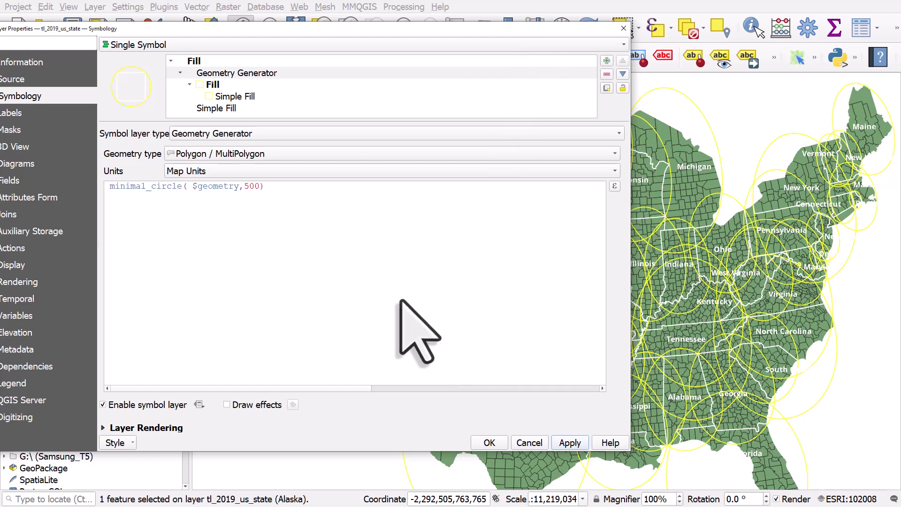
{"action": "left_click", "coordinate": [489, 443]}
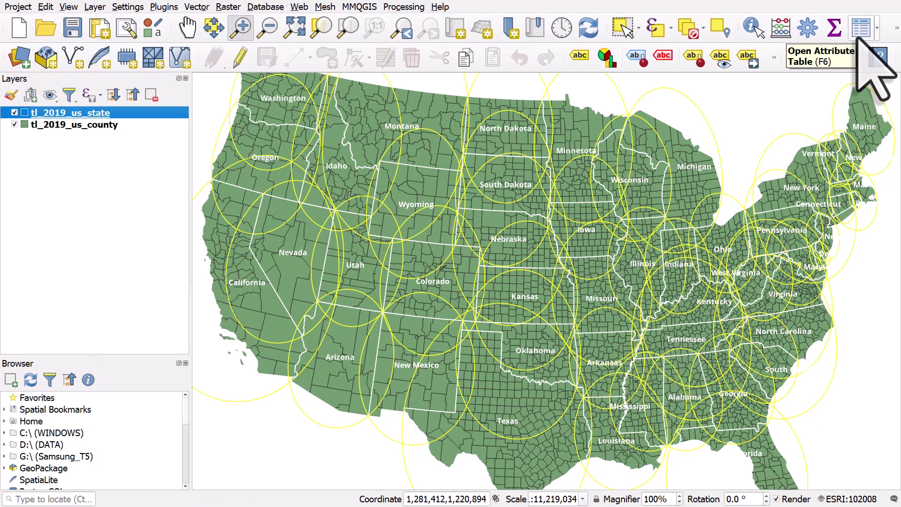
Set up a new decimal number field named circle in the field calculator, covering all features instead of only the selected one.
{"action": "left_click", "coordinate": [860, 34]}
{"action": "left_click", "coordinate": [460, 89]}
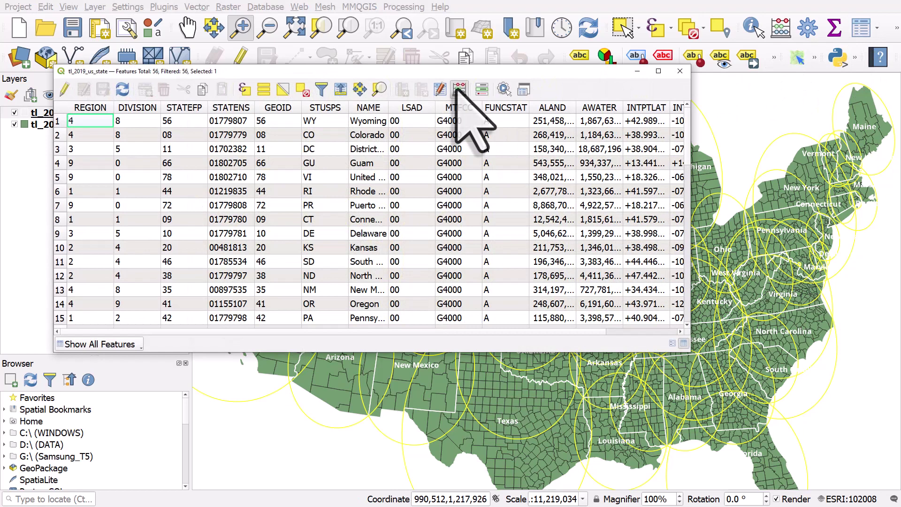
{"action": "type", "text": "c"}
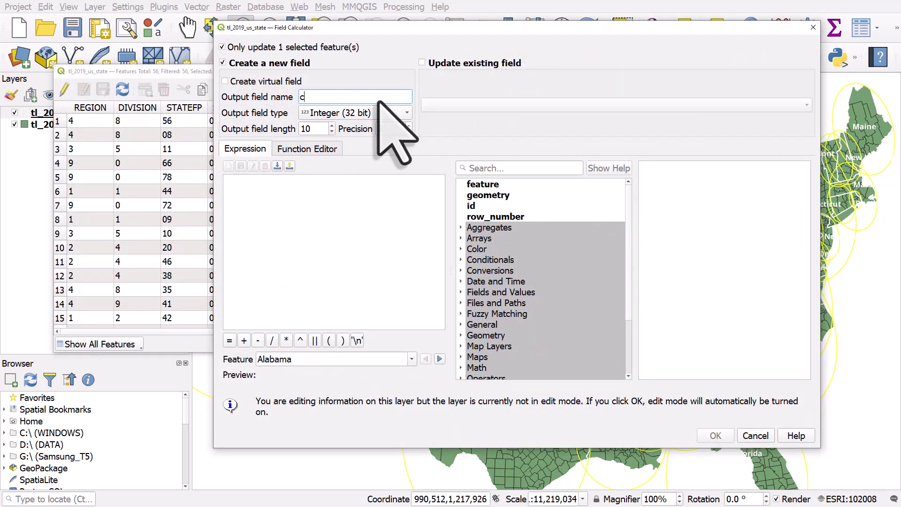
{"action": "type", "text": "ircle"}
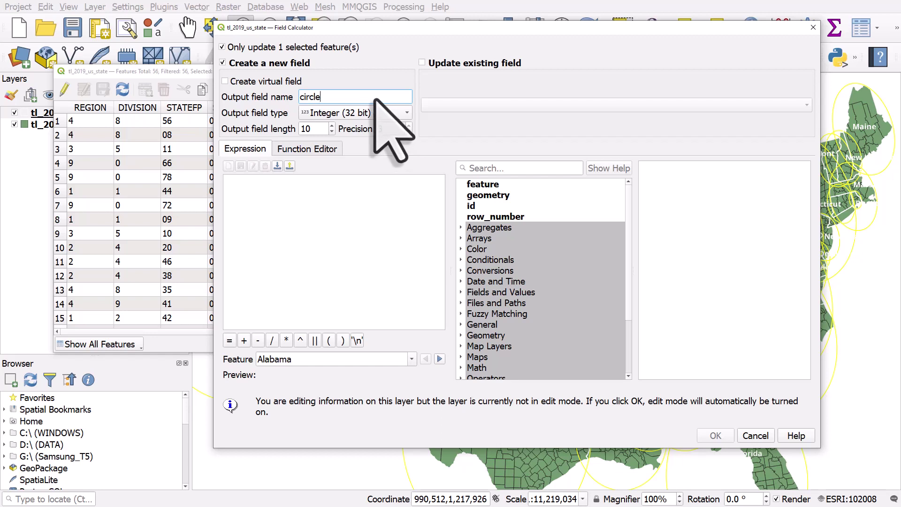
{"action": "left_click", "coordinate": [292, 48]}
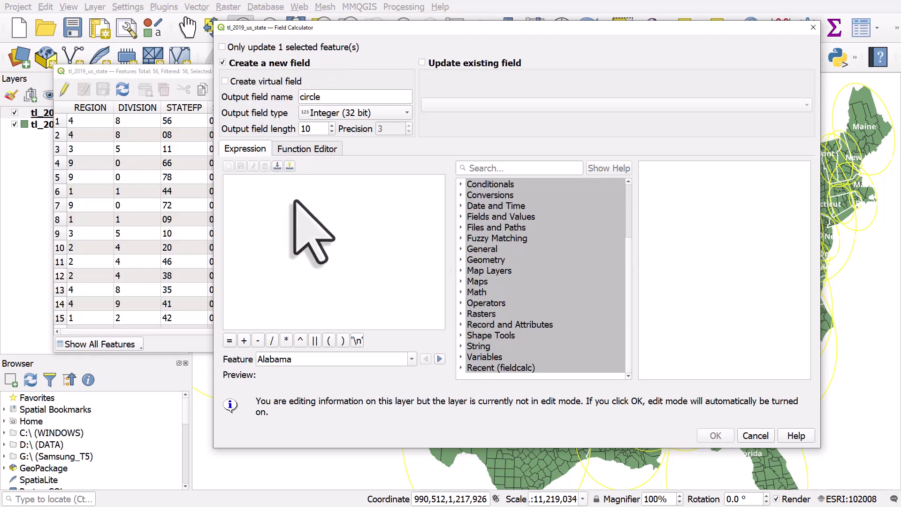
{"action": "left_click", "coordinate": [339, 114]}
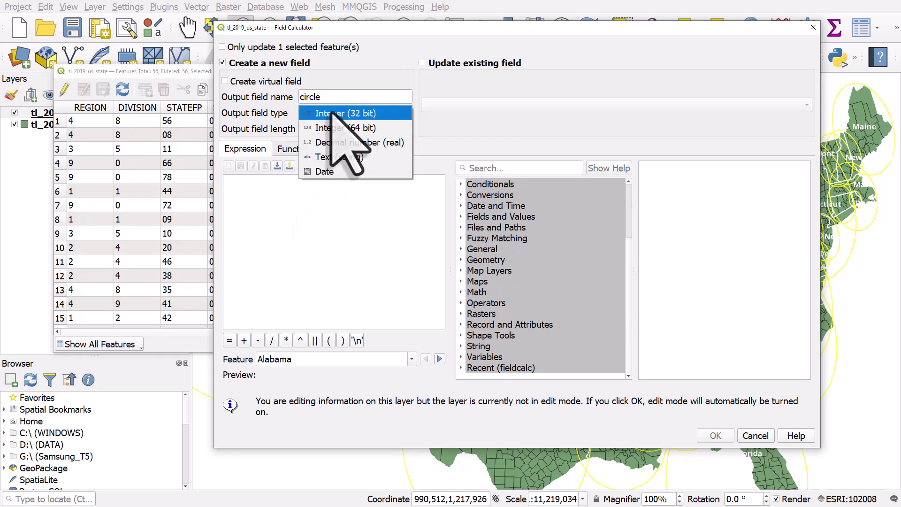
{"action": "left_click", "coordinate": [342, 144]}
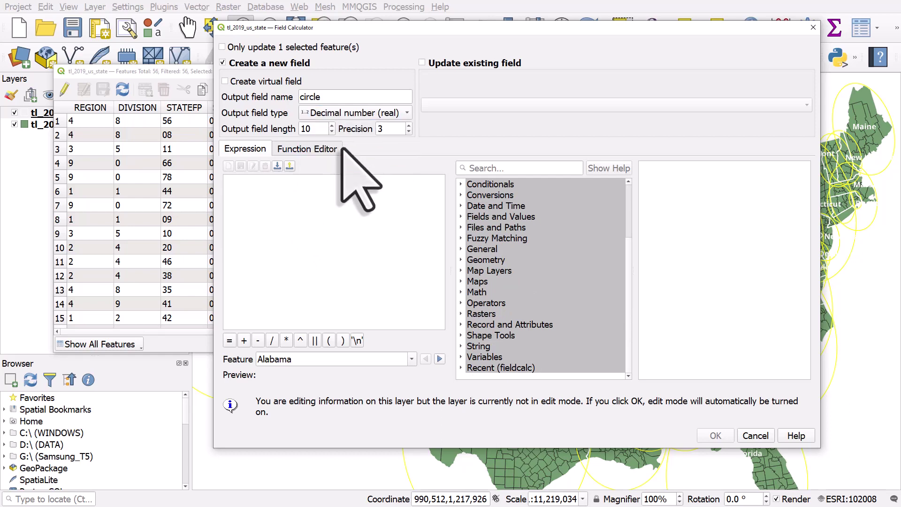
Calculate the circle field as hausdorff_distance( $geometry,minimal_circle( $geometry,500)), adapting the recent bounds expression, and save the layer edits.
{"action": "left_click", "coordinate": [462, 369]}
{"action": "scroll", "coordinate": [547, 368], "scroll_direction": "down", "scroll_amount": 3}
{"action": "double_click", "coordinate": [528, 282]}
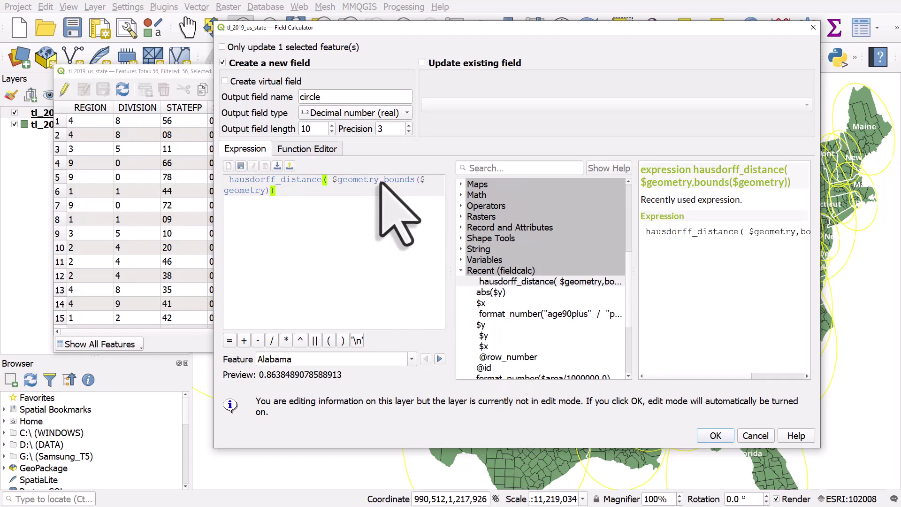
{"action": "left_click_drag", "start_coordinate": [381, 180], "coordinate": [270, 224]}
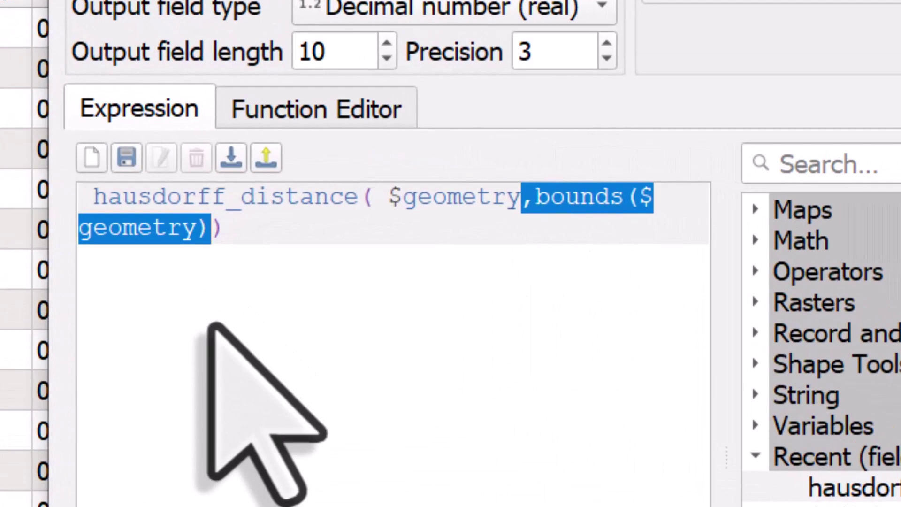
{"action": "type", "text": "minimal_circle( $geometry,500)"}
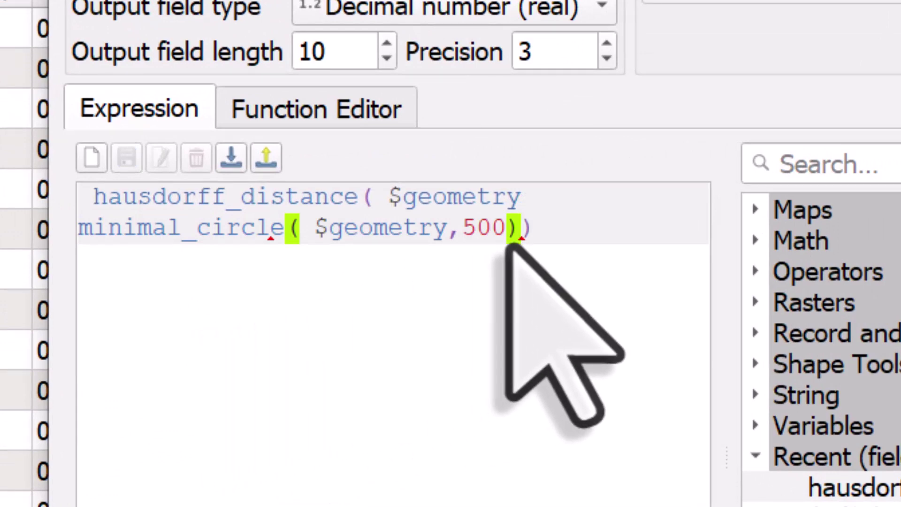
{"action": "left_click", "coordinate": [526, 201]}
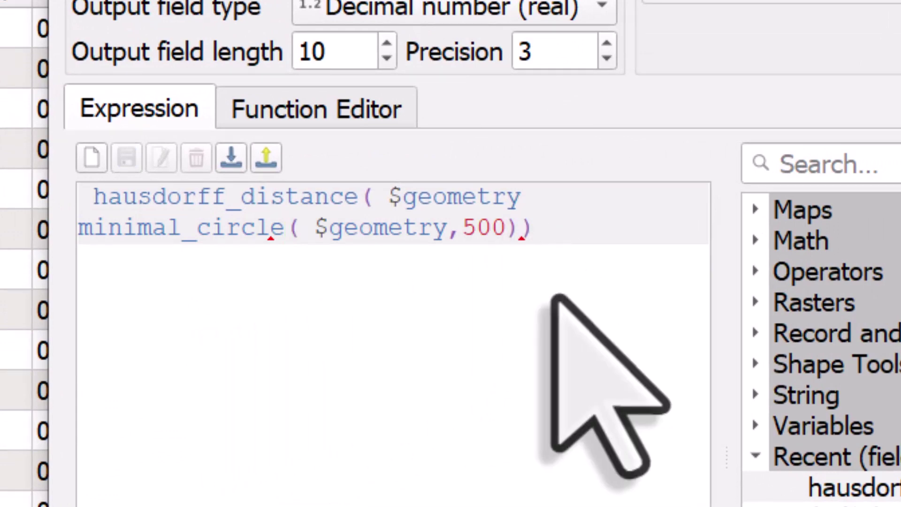
{"action": "mouse_move", "coordinate": [554, 298]}
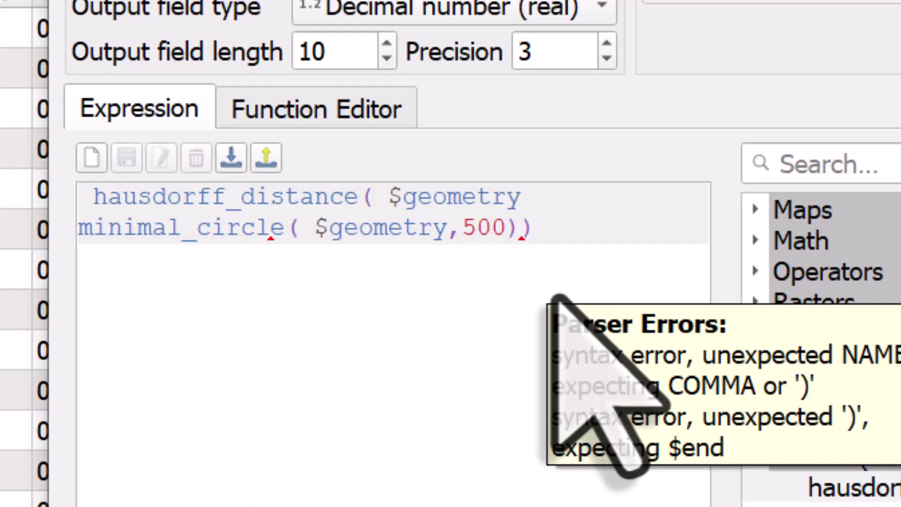
{"action": "type", "text": ","}
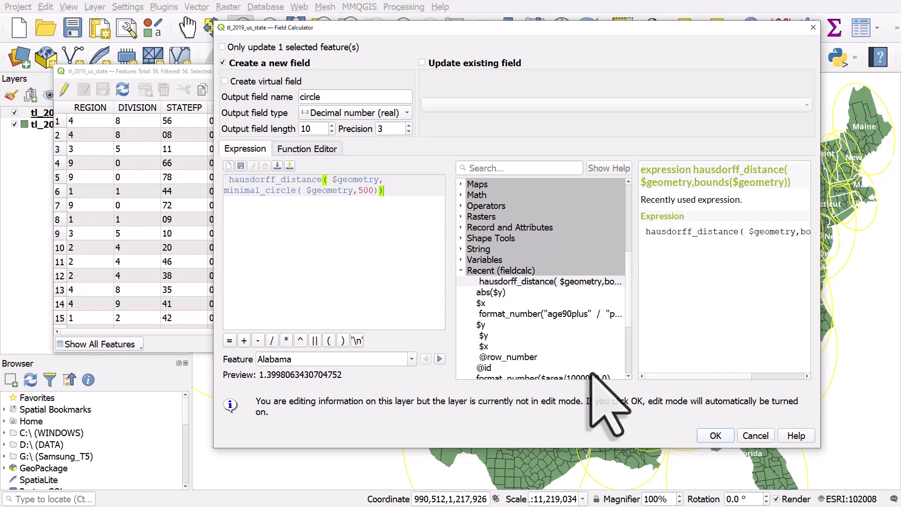
{"action": "left_click", "coordinate": [712, 436]}
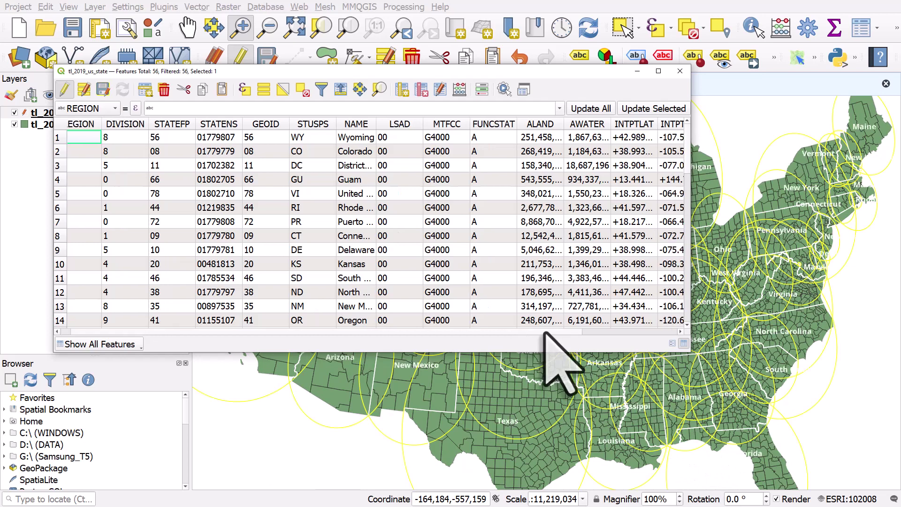
{"action": "left_click", "coordinate": [64, 89]}
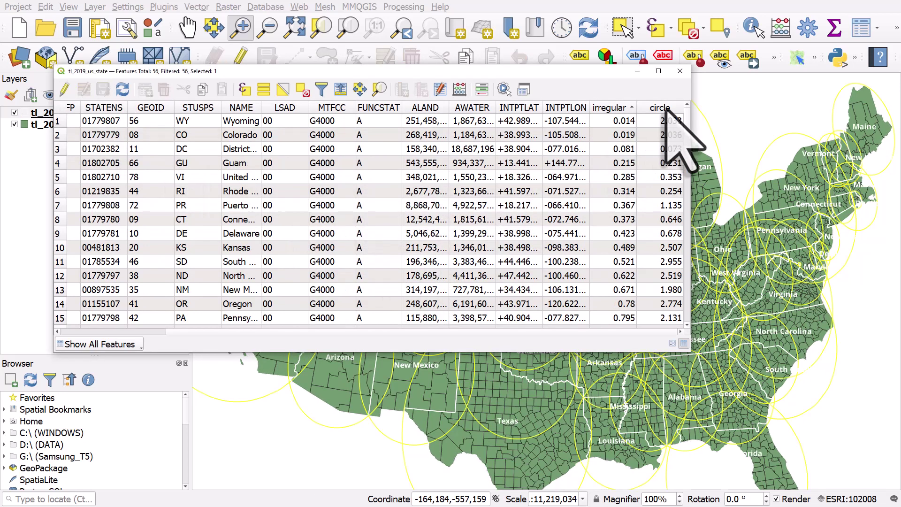
Sort the attribute table by circle in descending and ascending order, widening the NAME column to compare states, and close the table.
{"action": "left_click", "coordinate": [662, 108]}
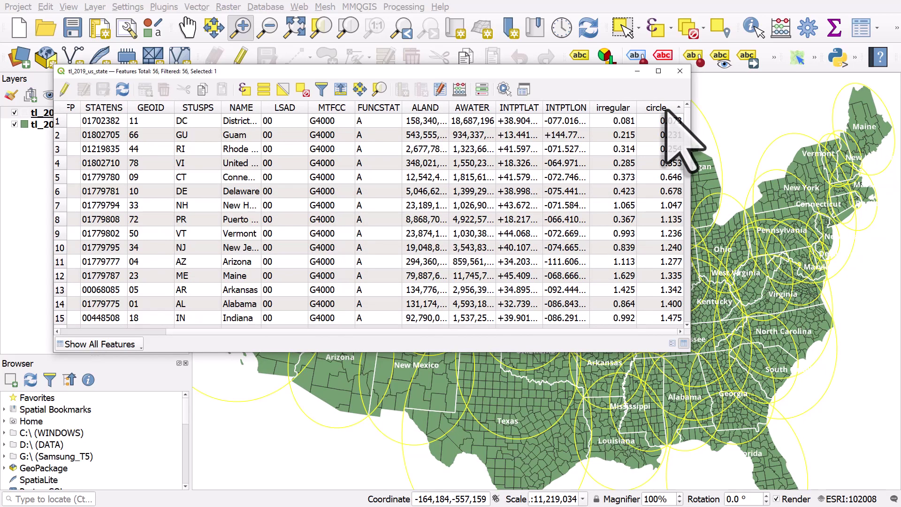
{"action": "left_click", "coordinate": [667, 109]}
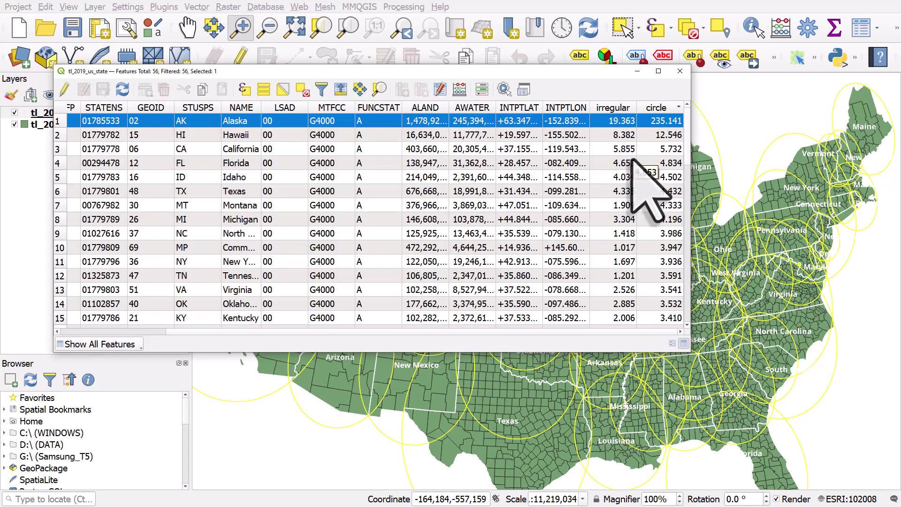
{"action": "left_click", "coordinate": [657, 108]}
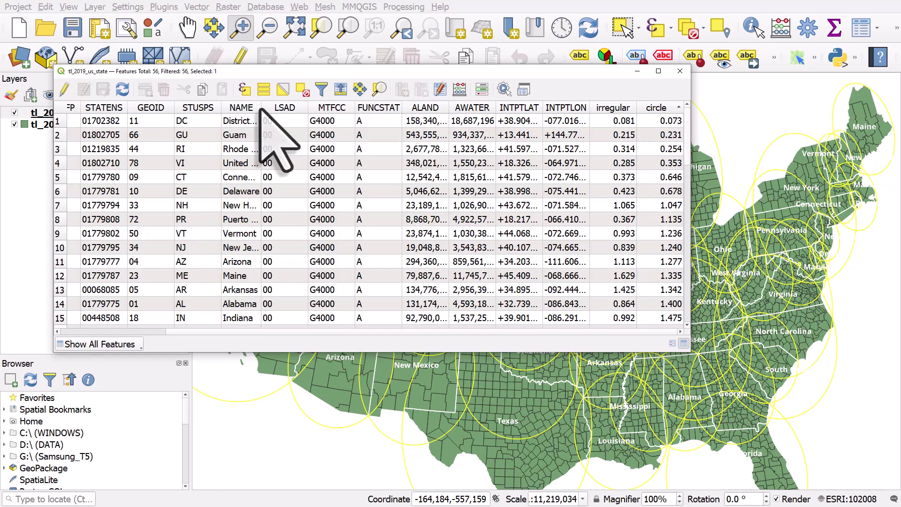
{"action": "left_click_drag", "start_coordinate": [261, 108], "coordinate": [297, 109]}
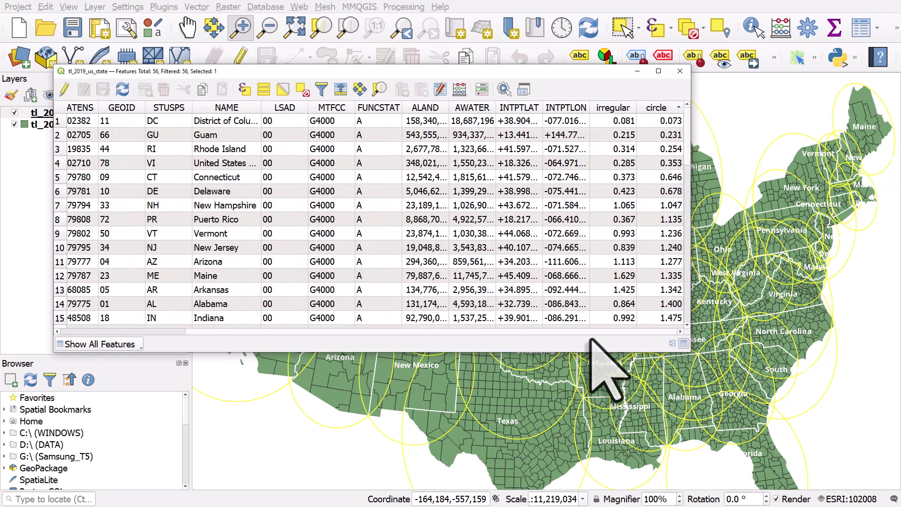
{"action": "left_click", "coordinate": [680, 71]}
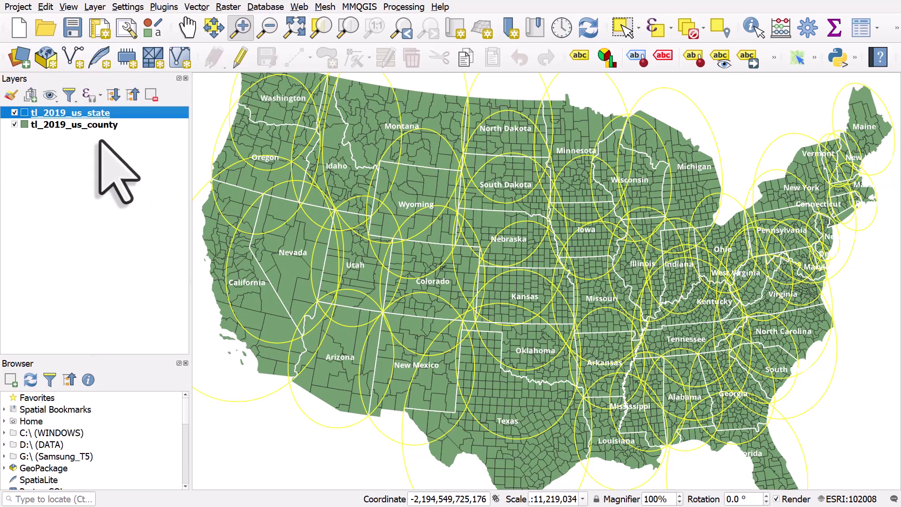
Remove the Geometry Generator minimal circle layer from the tl_2019_us_state symbology, keeping only the simple fill, and apply the change.
{"action": "double_click", "coordinate": [97, 114]}
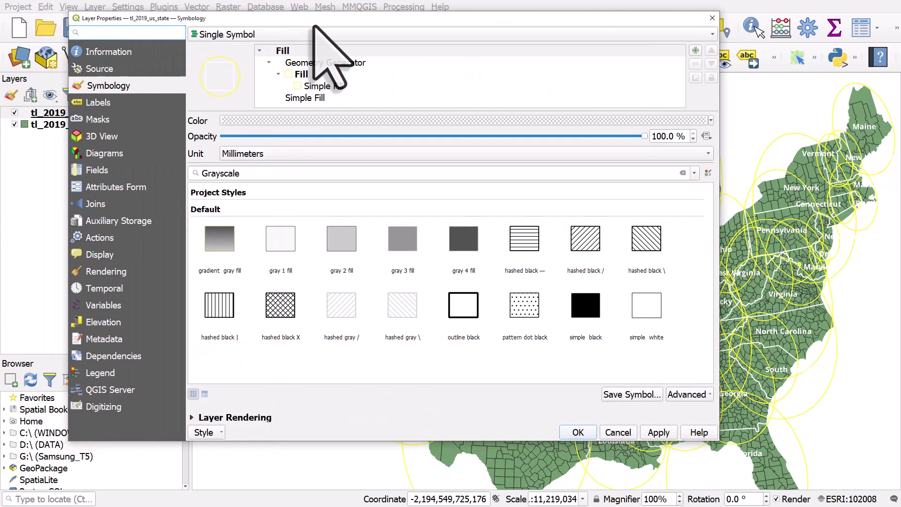
{"action": "left_click", "coordinate": [315, 65]}
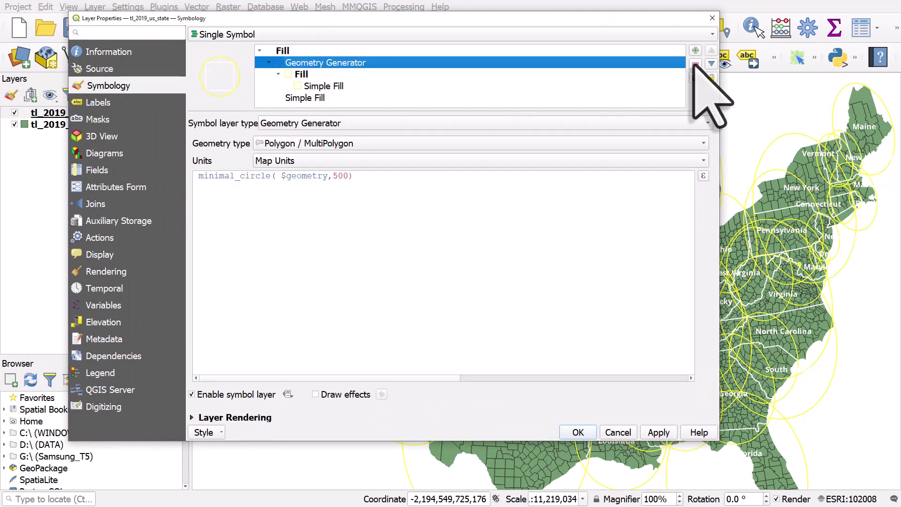
{"action": "left_click", "coordinate": [695, 64]}
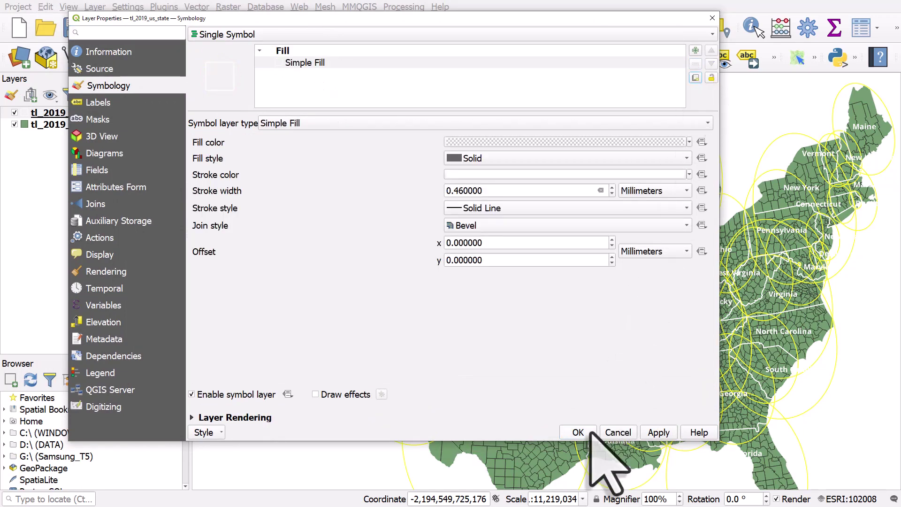
{"action": "left_click", "coordinate": [578, 432]}
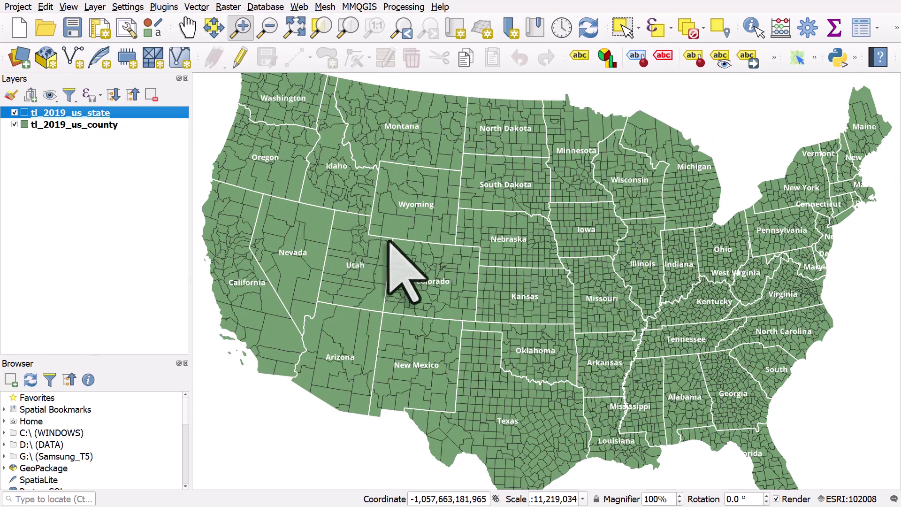
Switch the tl_2019_us_county layer's symbology from Single Symbol to Graduated.
{"action": "scroll", "coordinate": [389, 242], "scroll_direction": "down", "scroll_amount": 1}
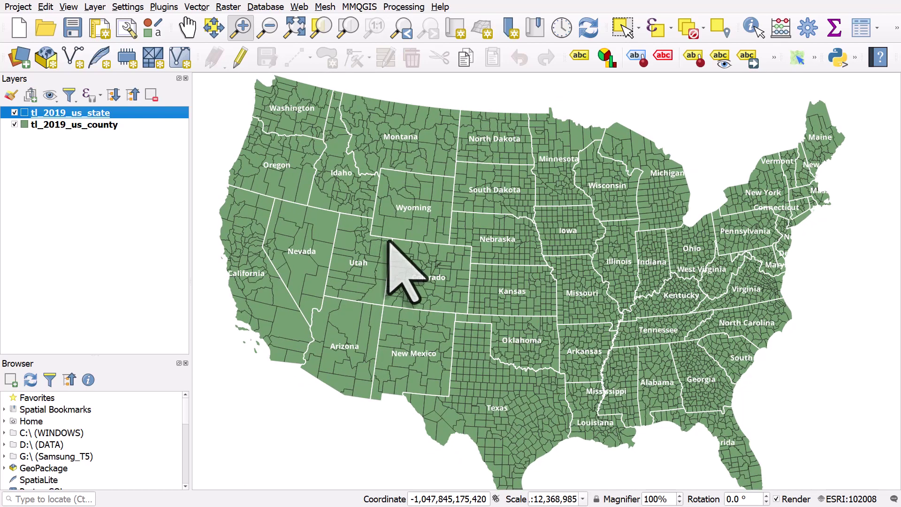
{"action": "scroll", "coordinate": [388, 242], "scroll_direction": "down", "scroll_amount": 1}
{"action": "scroll", "coordinate": [389, 242], "scroll_direction": "down", "scroll_amount": 1}
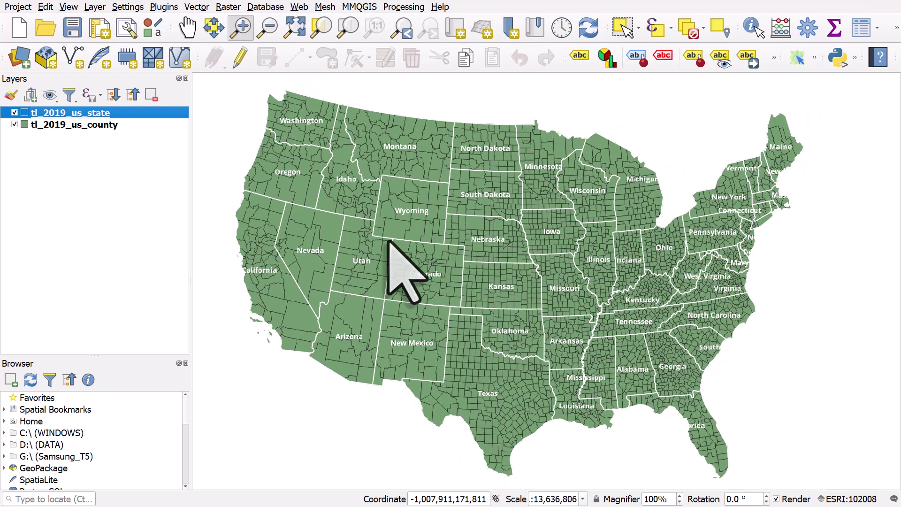
{"action": "left_click_drag", "start_coordinate": [389, 242], "coordinate": [397, 239]}
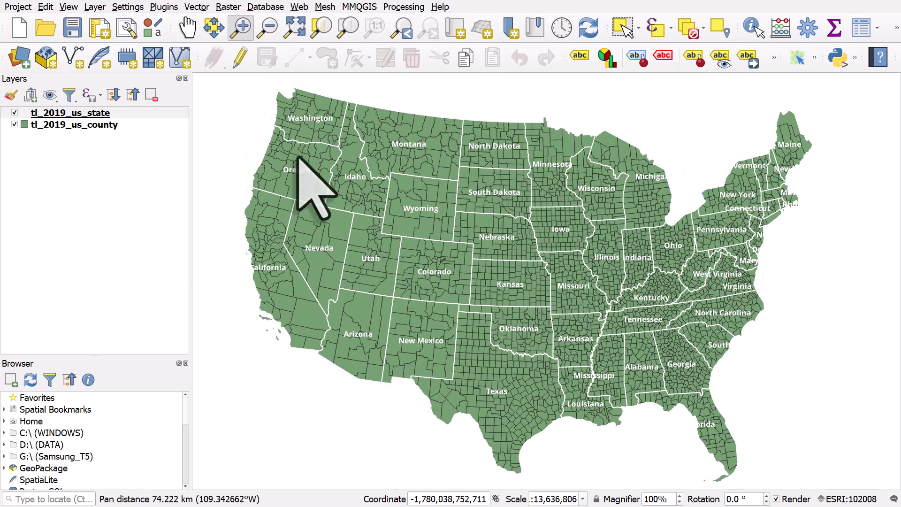
{"action": "left_click", "coordinate": [107, 127]}
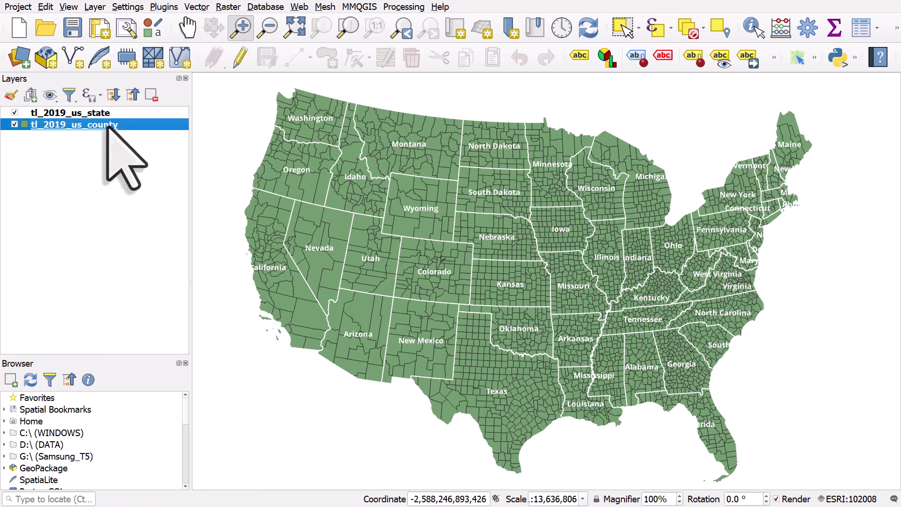
{"action": "double_click", "coordinate": [107, 126]}
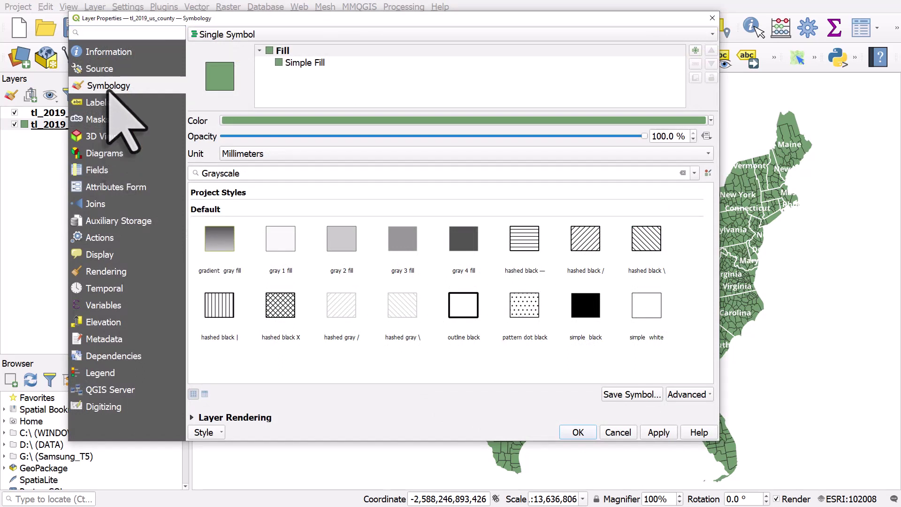
{"action": "left_click", "coordinate": [220, 34]}
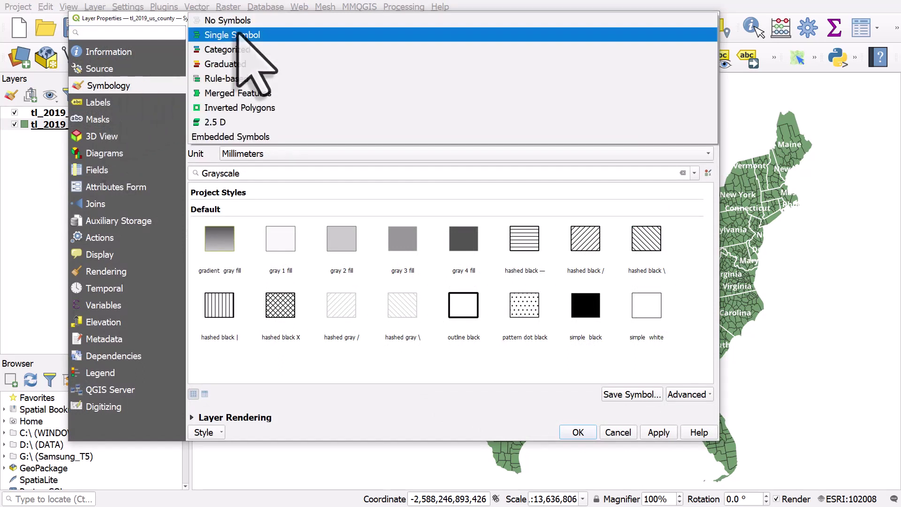
{"action": "left_click", "coordinate": [225, 63]}
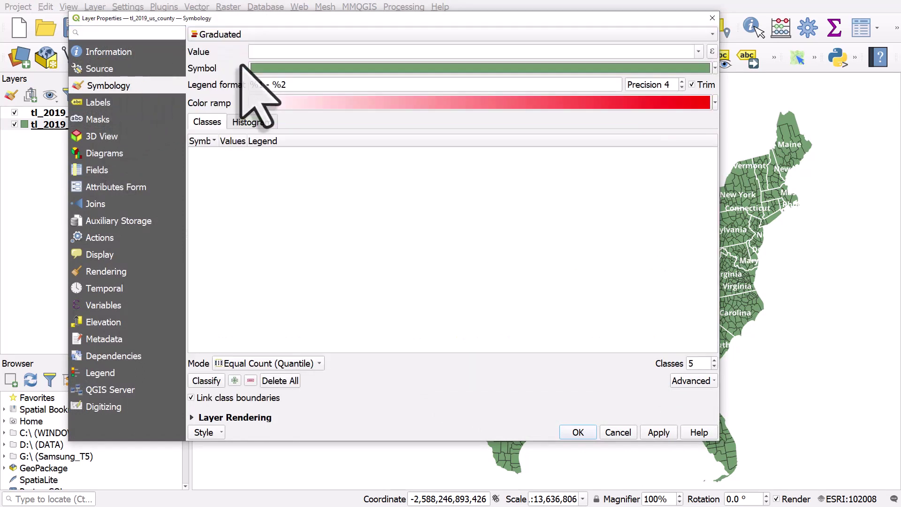
Review the county layer's existing fields available as the graduated value, without choosing one.
{"action": "left_click", "coordinate": [699, 52]}
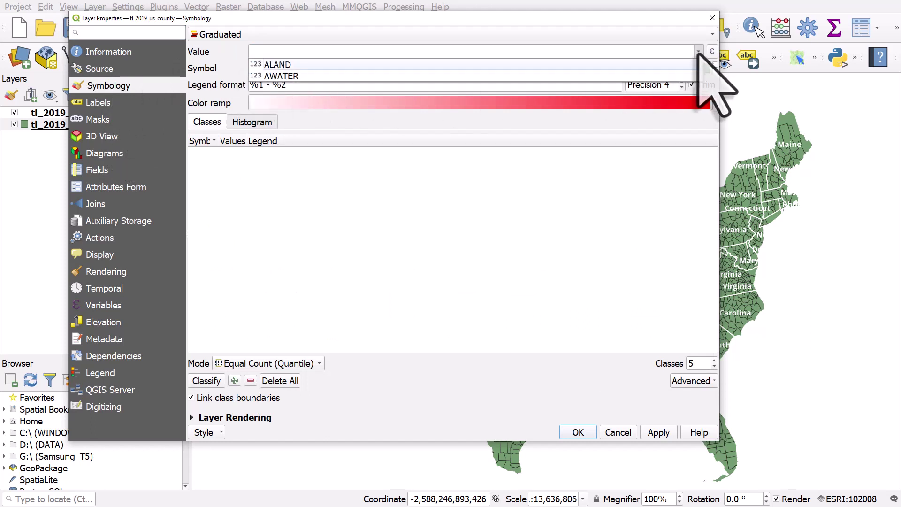
{"action": "key", "text": "Up"}
{"action": "key", "text": "Down"}
{"action": "key", "text": "Up"}
{"action": "key", "text": "Down"}
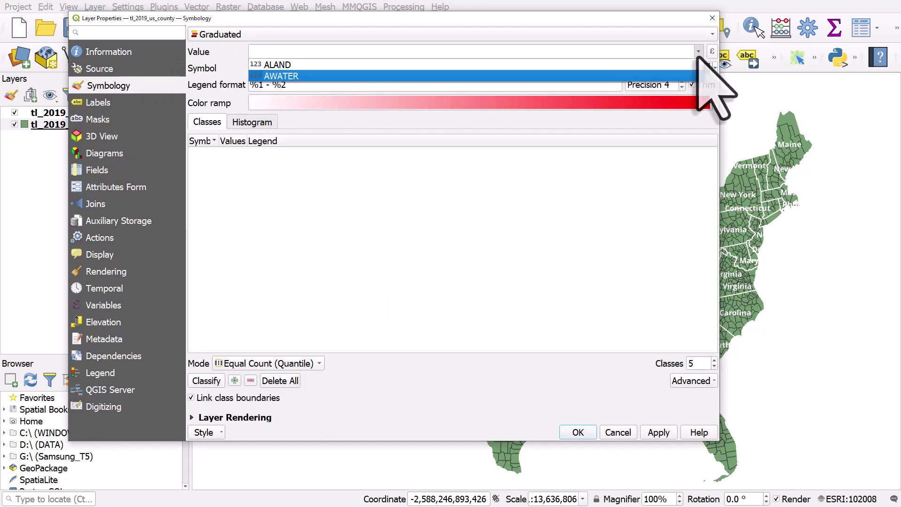
{"action": "key", "text": "Up"}
{"action": "key", "text": "Escape"}
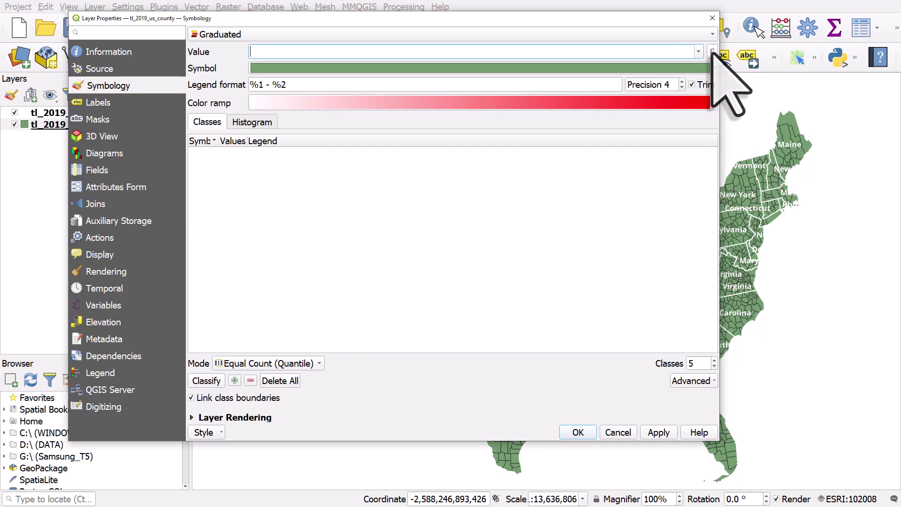
Set the graduated value to the recent expression hausdorff_distance( $geometry,bounds($geometry)) and accept it in the expression editor.
{"action": "left_click", "coordinate": [712, 52]}
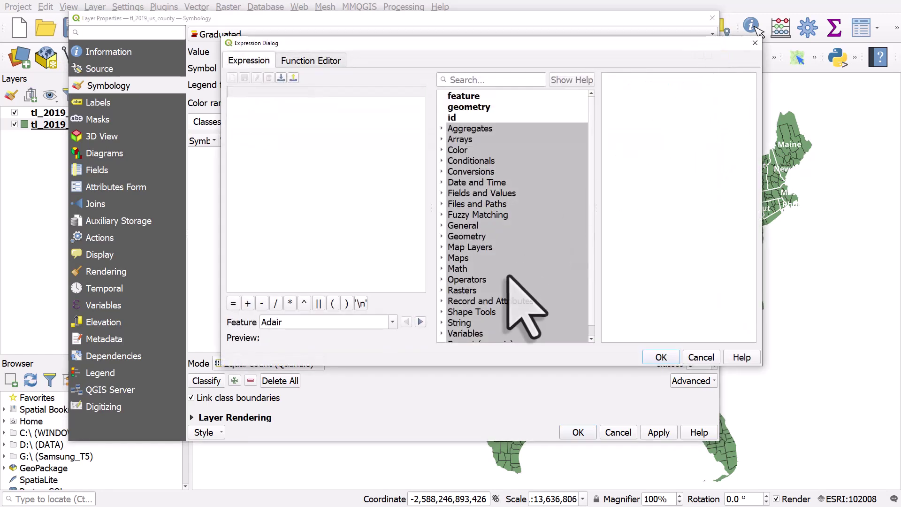
{"action": "scroll", "coordinate": [509, 277], "scroll_direction": "down", "scroll_amount": 1}
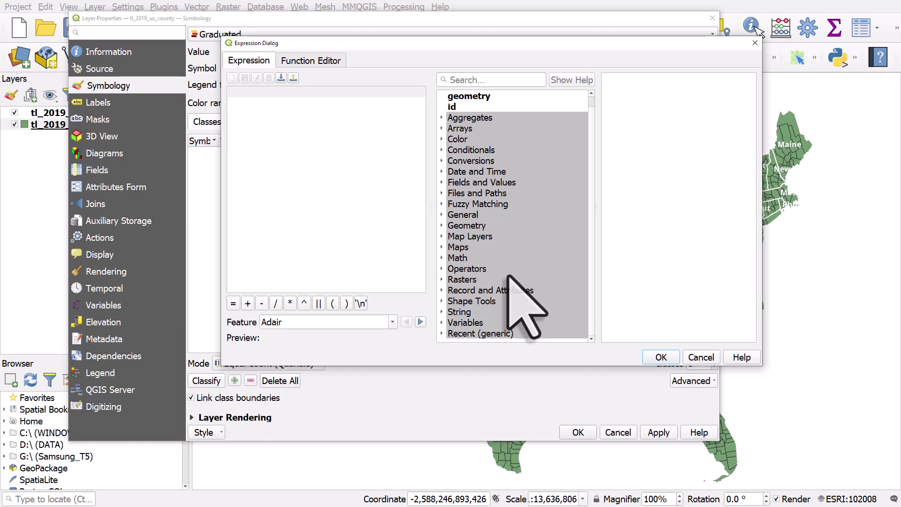
{"action": "left_click", "coordinate": [441, 333]}
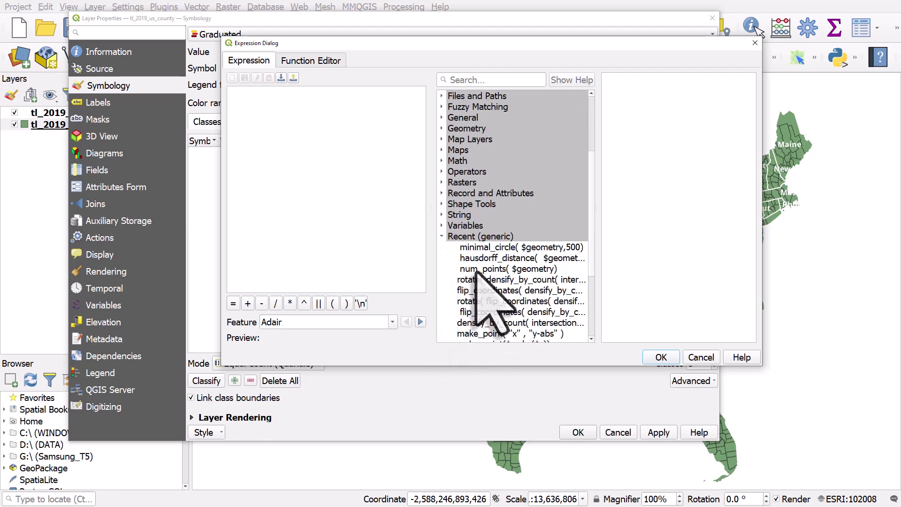
{"action": "left_click", "coordinate": [491, 258]}
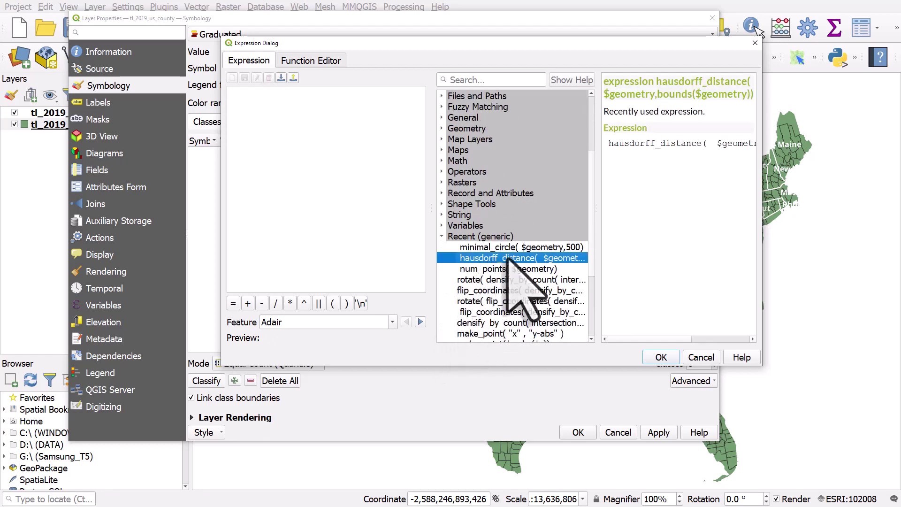
{"action": "double_click", "coordinate": [534, 260]}
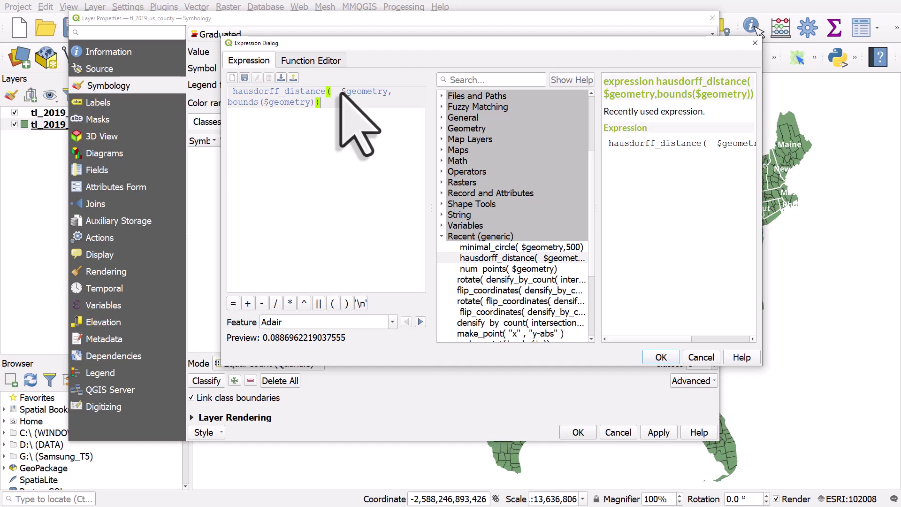
{"action": "left_click_drag", "start_coordinate": [342, 92], "coordinate": [385, 91]}
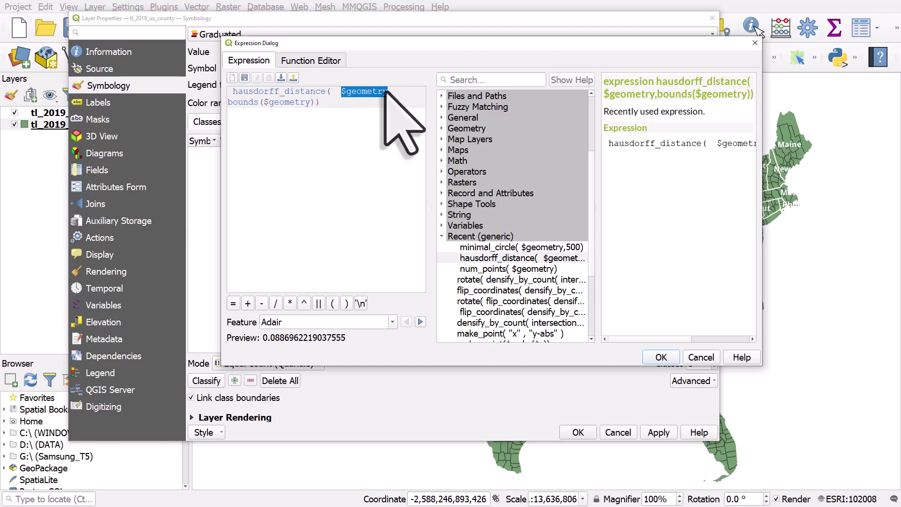
{"action": "left_click_drag", "start_coordinate": [315, 102], "coordinate": [229, 103]}
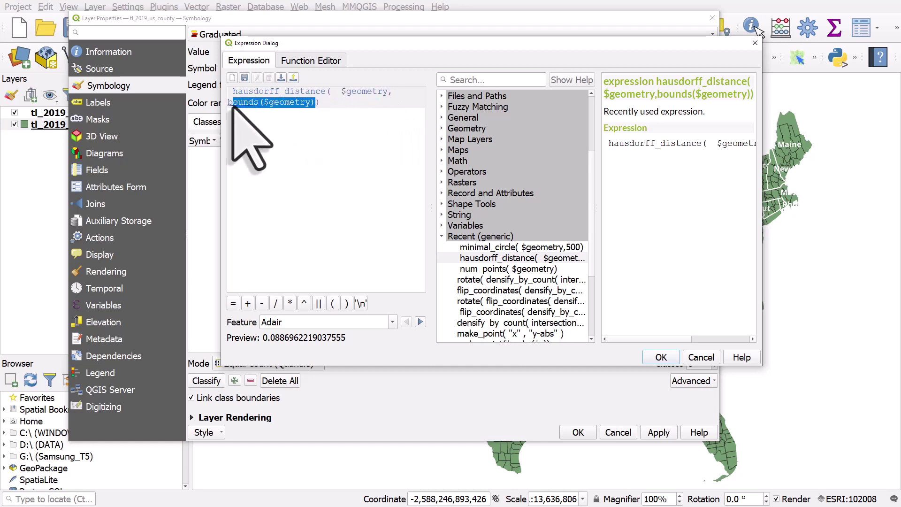
{"action": "left_click", "coordinate": [351, 104]}
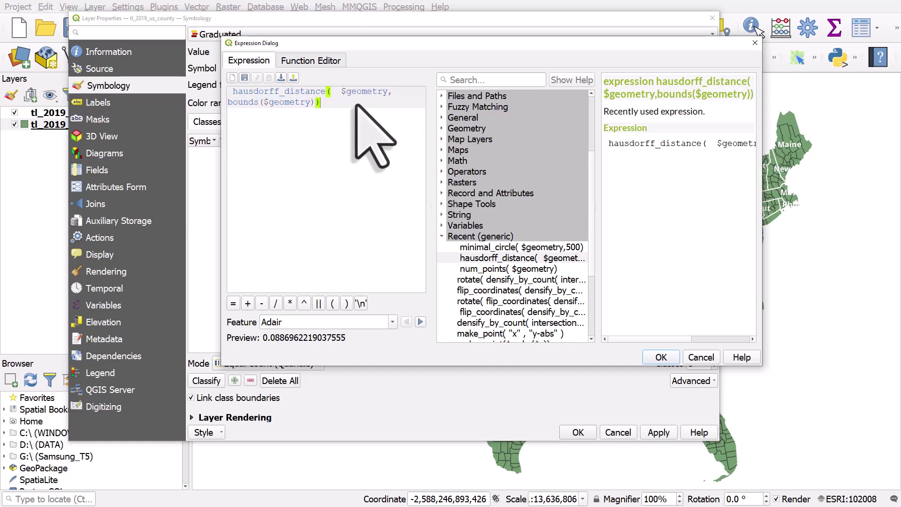
{"action": "left_click", "coordinate": [392, 323]}
{"action": "left_click_drag", "start_coordinate": [394, 334], "coordinate": [418, 372]}
{"action": "left_click", "coordinate": [419, 371]}
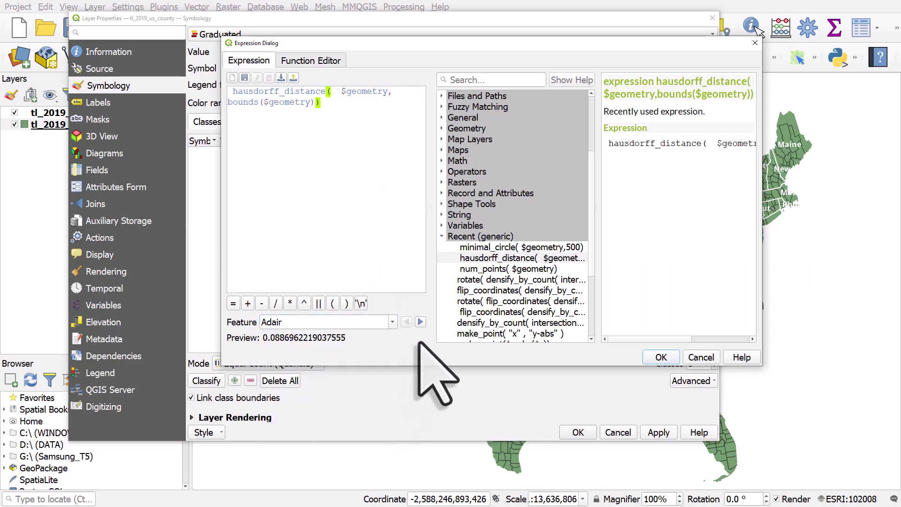
{"action": "left_click", "coordinate": [659, 359]}
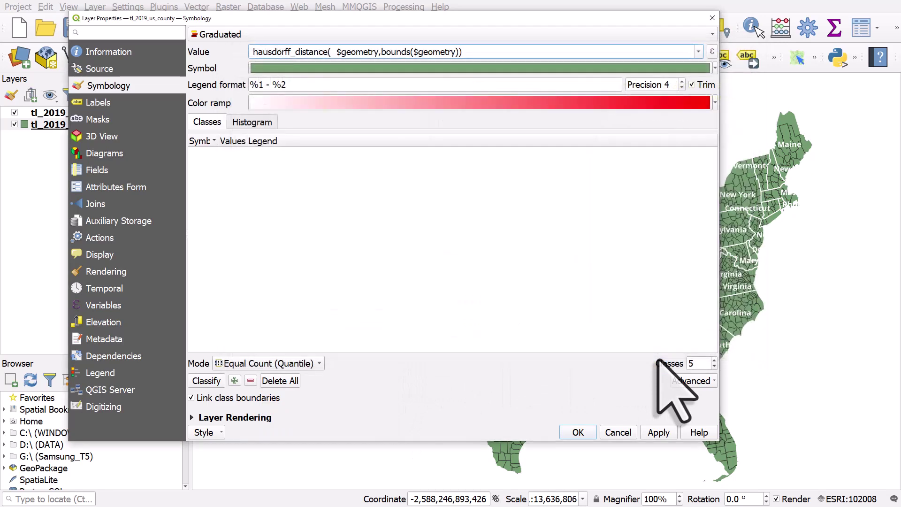
Classify the counties by the Hausdorff distance expression and apply the graduated symbology to the map.
{"action": "left_click", "coordinate": [216, 384]}
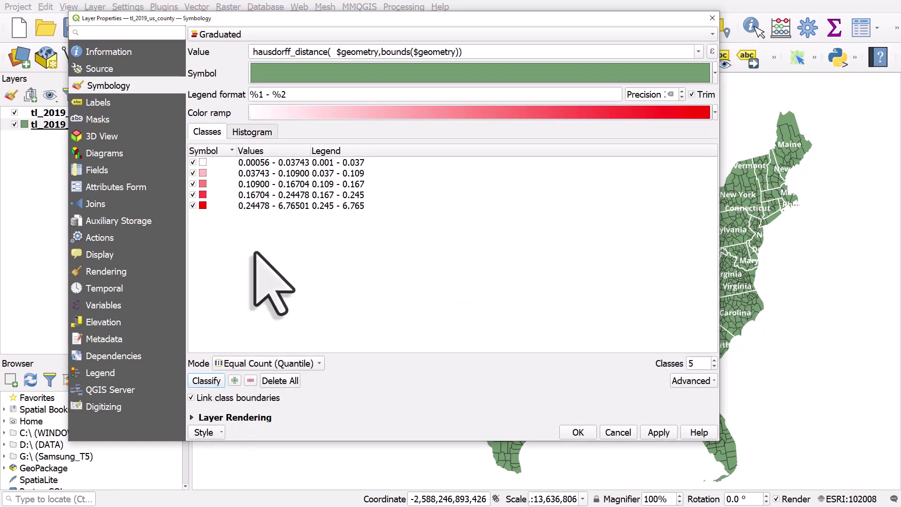
{"action": "left_click", "coordinate": [653, 432]}
{"action": "left_click_drag", "start_coordinate": [682, 20], "coordinate": [711, 27]}
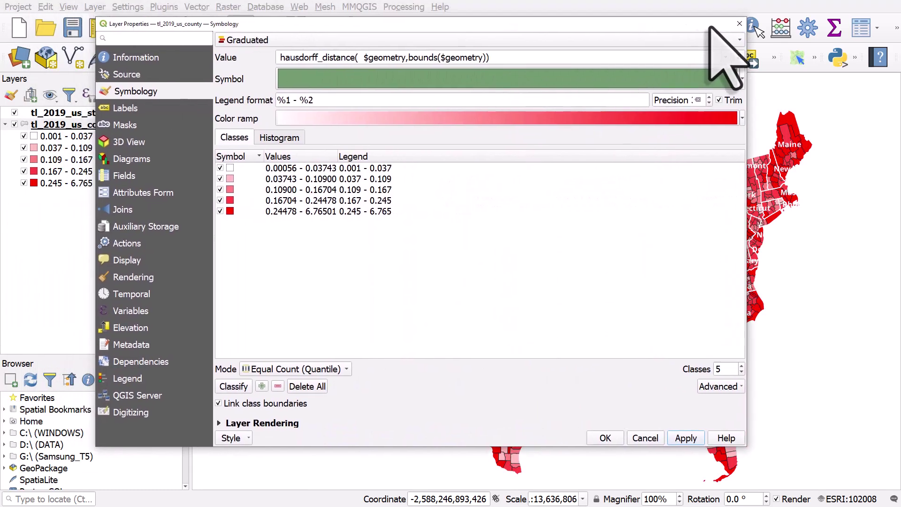
Give the county symbol's simple fill a white stroke with a width of 0.1 mm and accept the symbol settings.
{"action": "left_click", "coordinate": [742, 78]}
{"action": "left_click", "coordinate": [742, 79]}
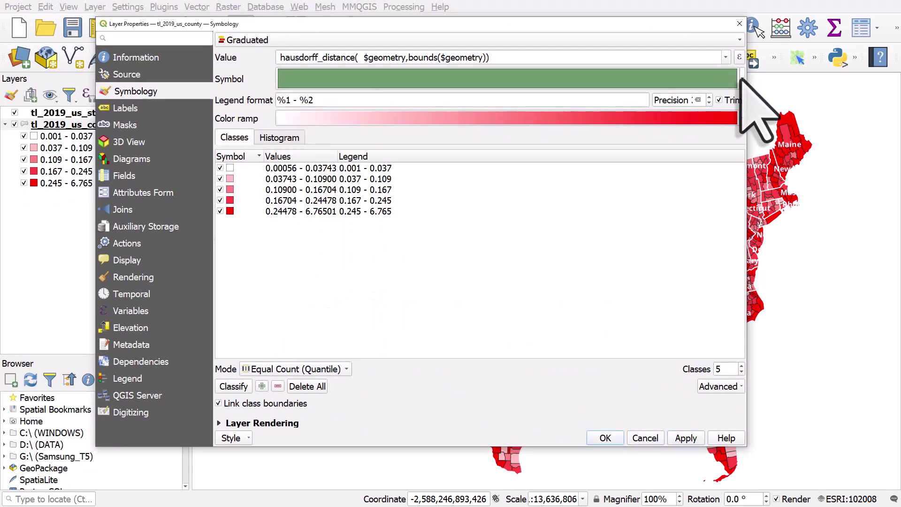
{"action": "left_click", "coordinate": [742, 78]}
{"action": "left_click", "coordinate": [358, 96]}
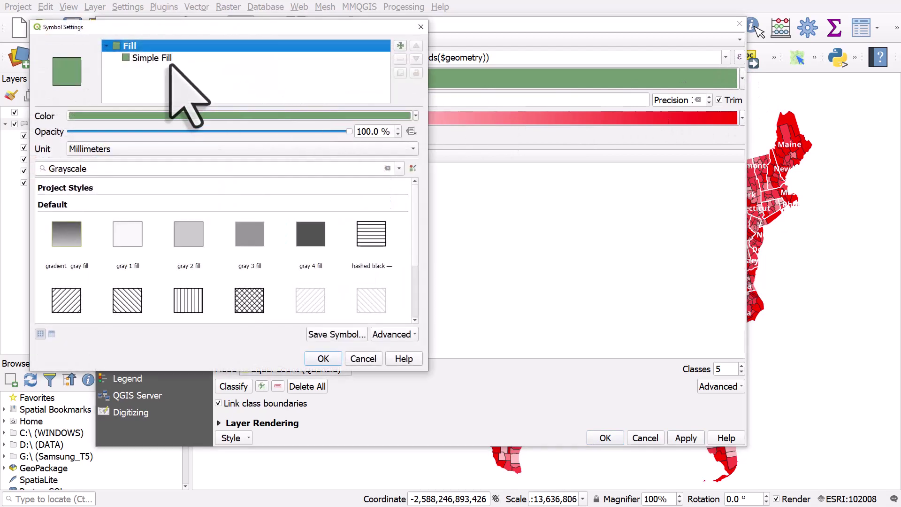
{"action": "left_click", "coordinate": [145, 58]}
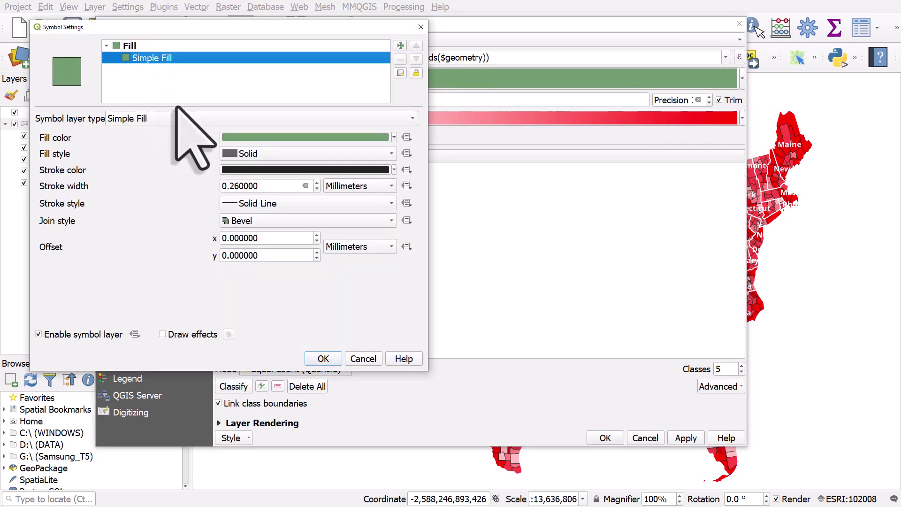
{"action": "left_click_drag", "start_coordinate": [230, 186], "coordinate": [293, 193]}
{"action": "type", "text": "1"}
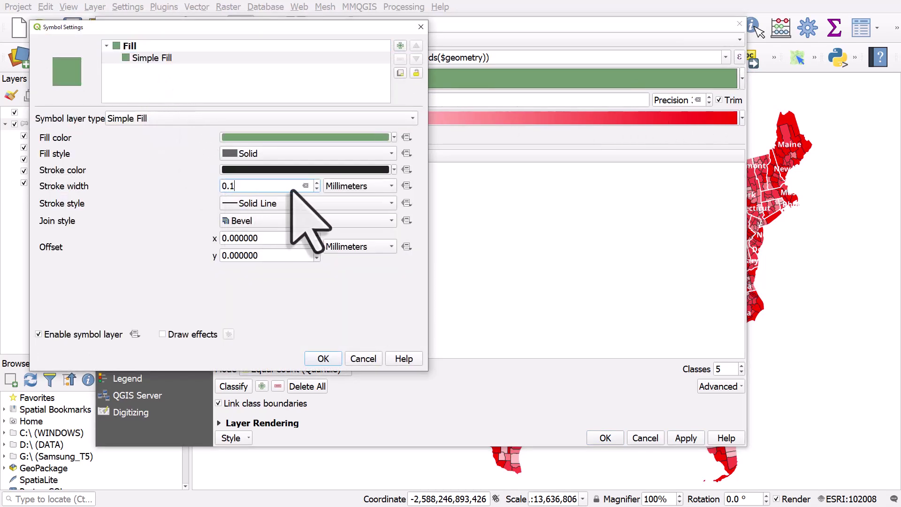
{"action": "left_click", "coordinate": [395, 170]}
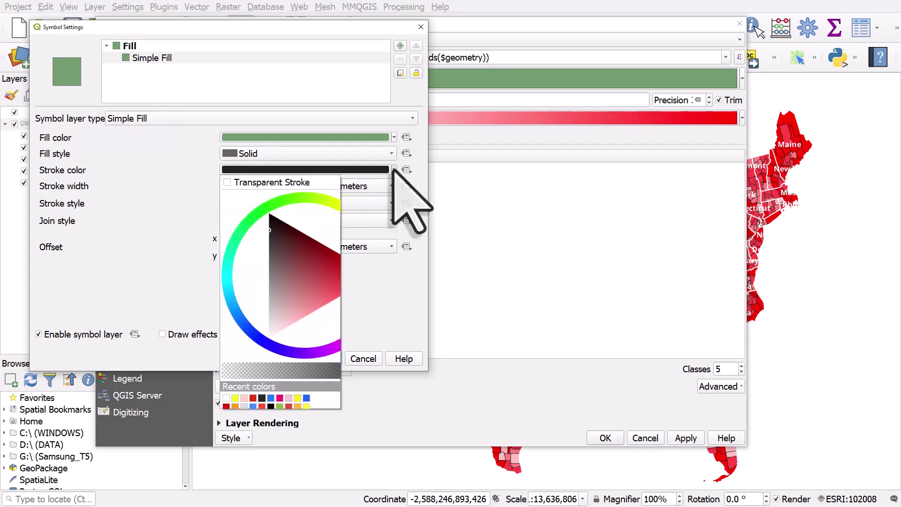
{"action": "left_click", "coordinate": [225, 398]}
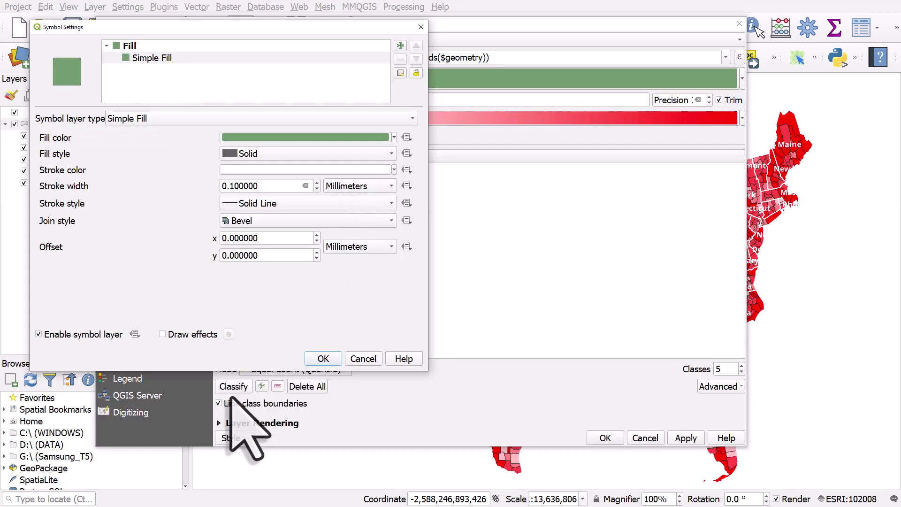
{"action": "left_click", "coordinate": [323, 360]}
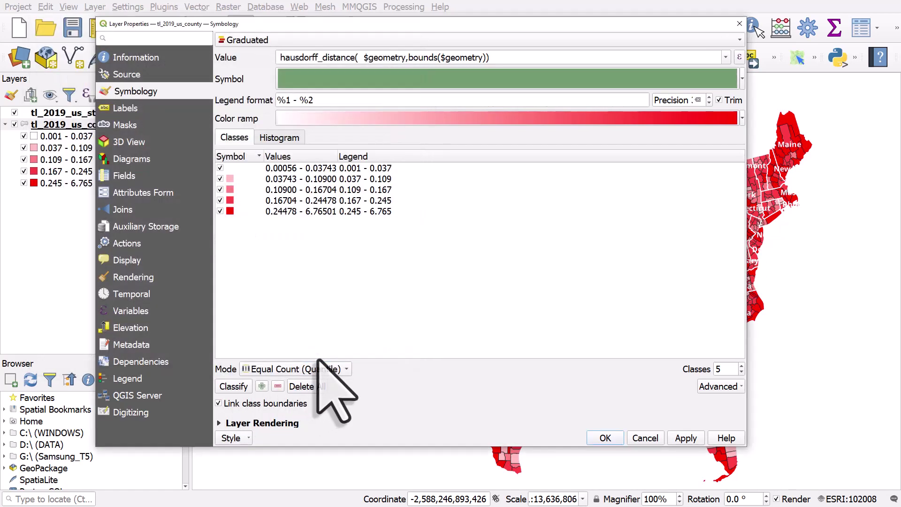
Set the county color ramp's start color to #ffd2c6 and its end color to #ea2e08.
{"action": "left_click", "coordinate": [742, 118]}
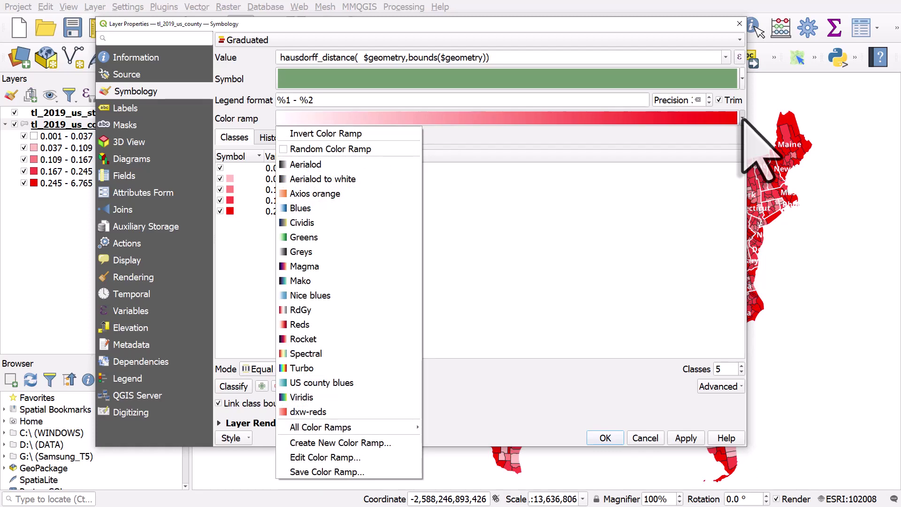
{"action": "left_click", "coordinate": [742, 118]}
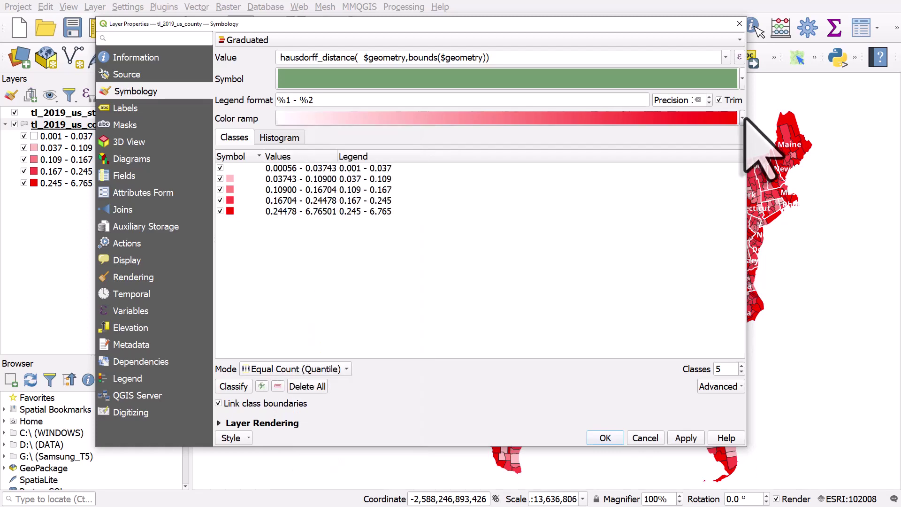
{"action": "left_click", "coordinate": [691, 120]}
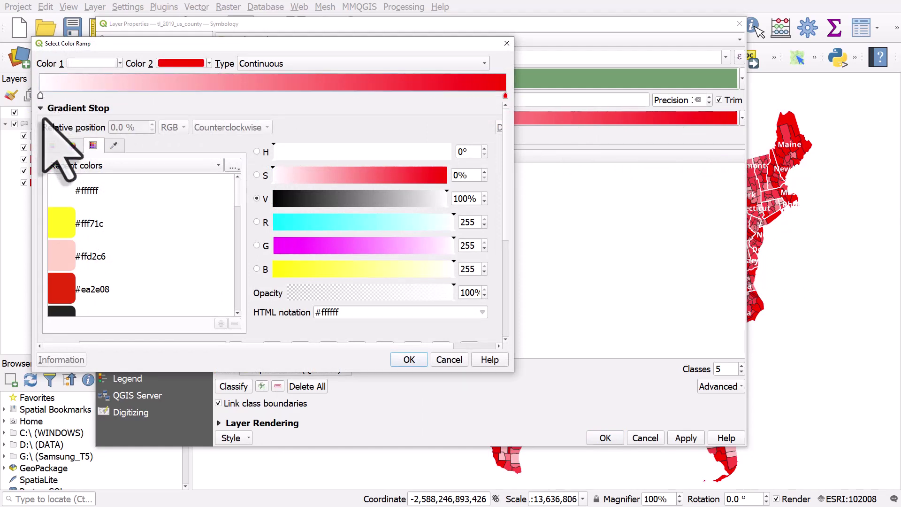
{"action": "left_click", "coordinate": [64, 257]}
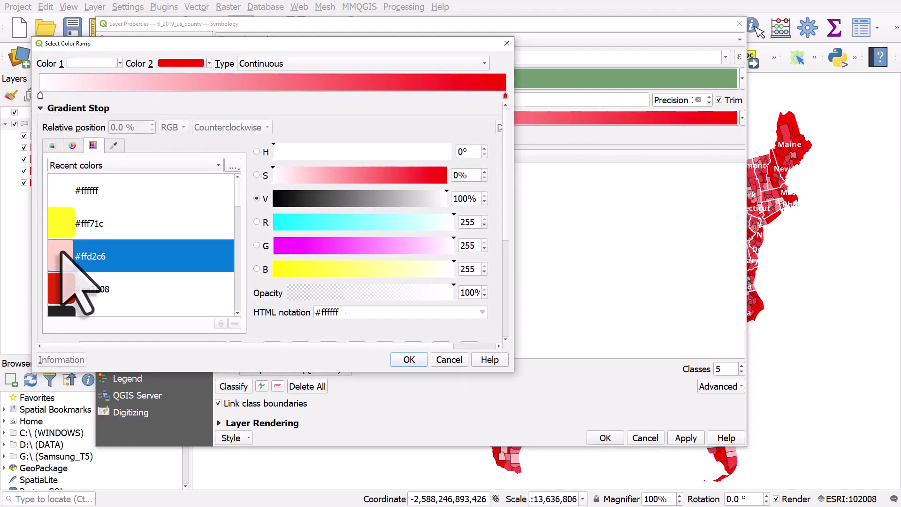
{"action": "left_click", "coordinate": [506, 96]}
{"action": "left_click", "coordinate": [90, 285]}
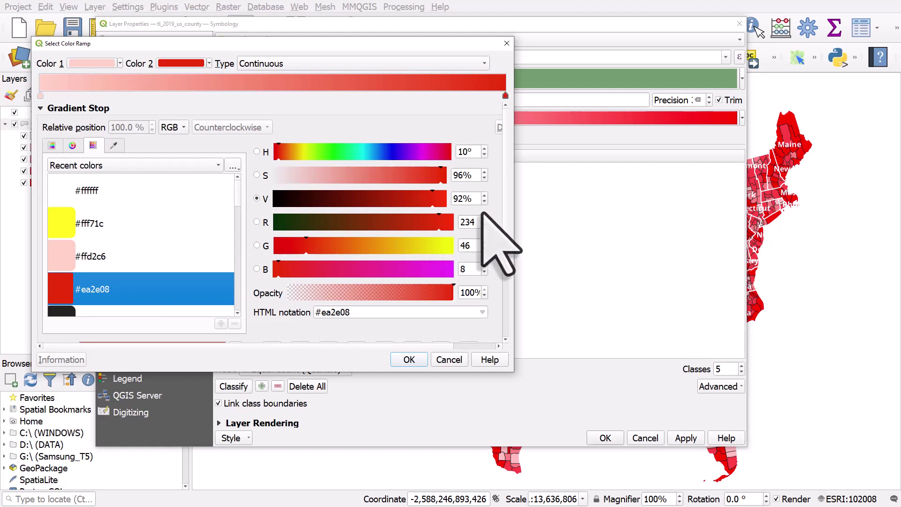
Darken the ramp's red end color by lowering its brightness, and accept the color ramp and the county layer's symbology.
{"action": "left_click", "coordinate": [417, 192]}
{"action": "left_click_drag", "start_coordinate": [417, 193], "coordinate": [402, 193]}
{"action": "left_click", "coordinate": [415, 359]}
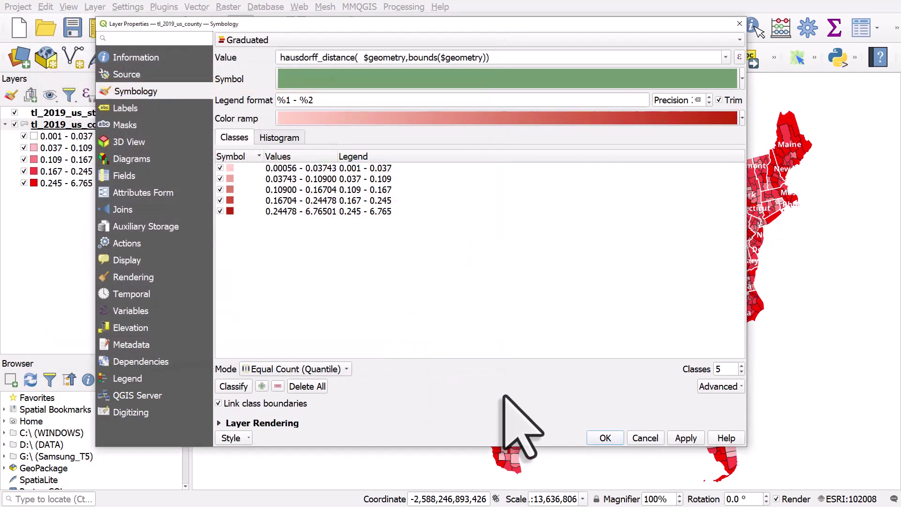
{"action": "left_click", "coordinate": [605, 438]}
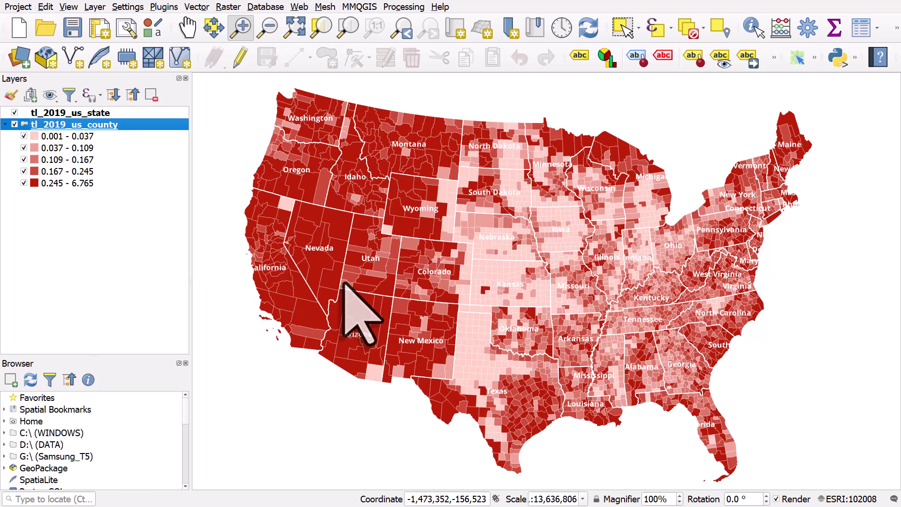
Review the value choices for the county layer's graduated symbology and close its properties without changes.
{"action": "double_click", "coordinate": [47, 125]}
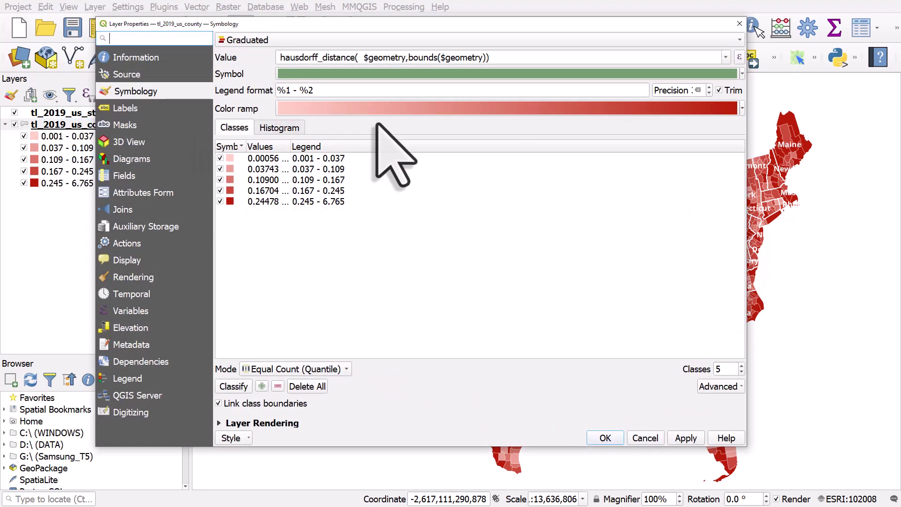
{"action": "left_click", "coordinate": [725, 58]}
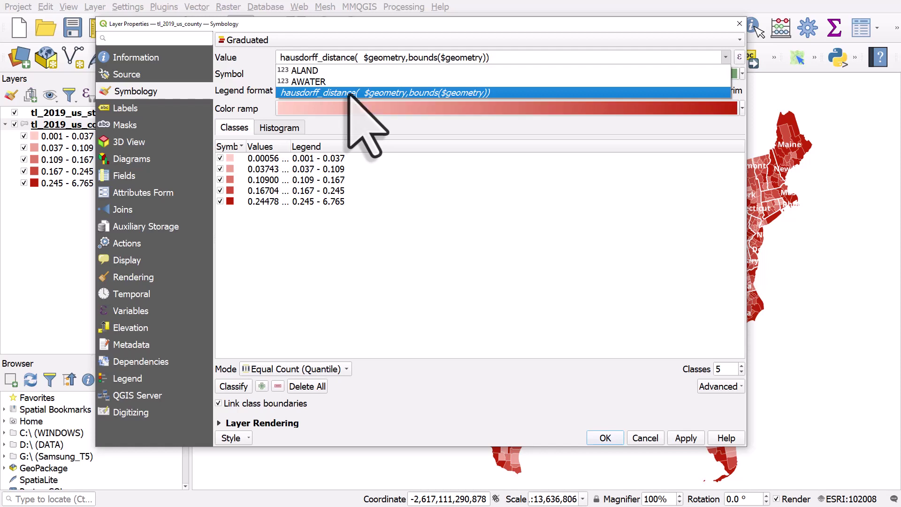
{"action": "left_click", "coordinate": [740, 24]}
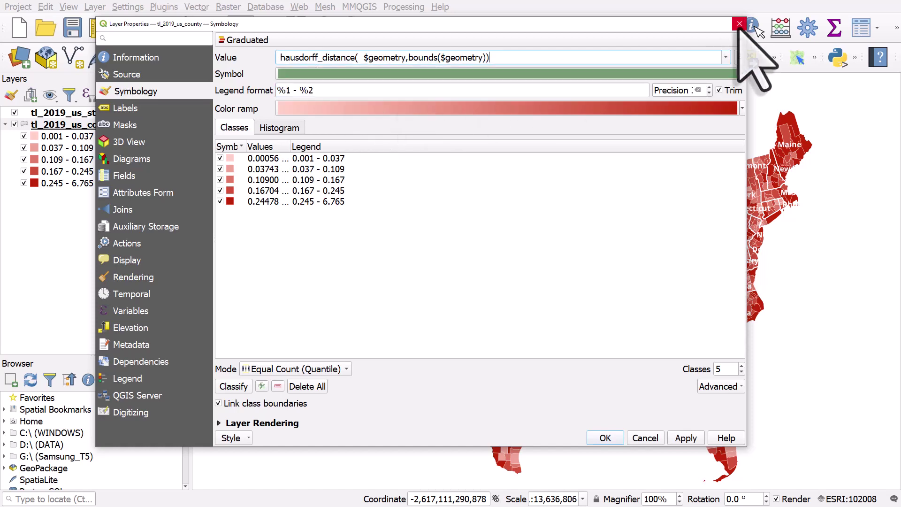
{"action": "left_click", "coordinate": [740, 25]}
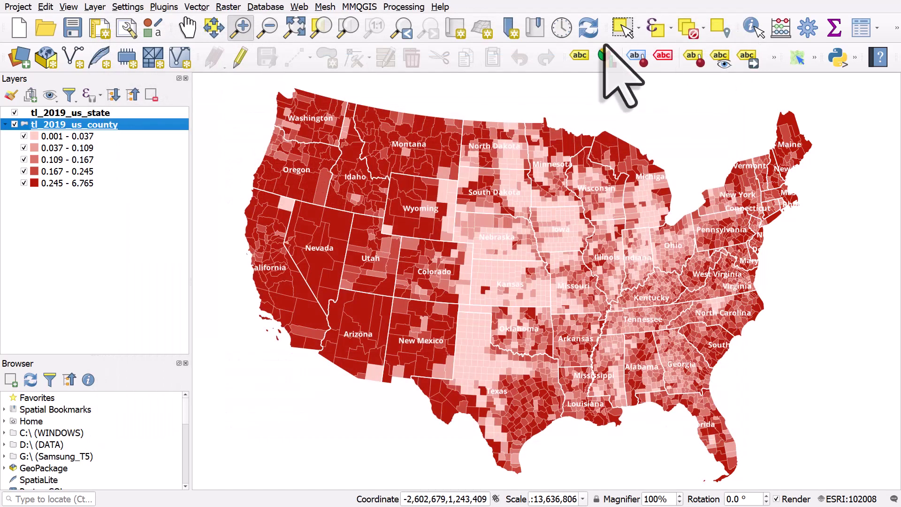
Give the state labels a text buffer in near-black with 71.2% opacity and accept the label settings.
{"action": "left_click", "coordinate": [84, 114]}
{"action": "double_click", "coordinate": [83, 113]}
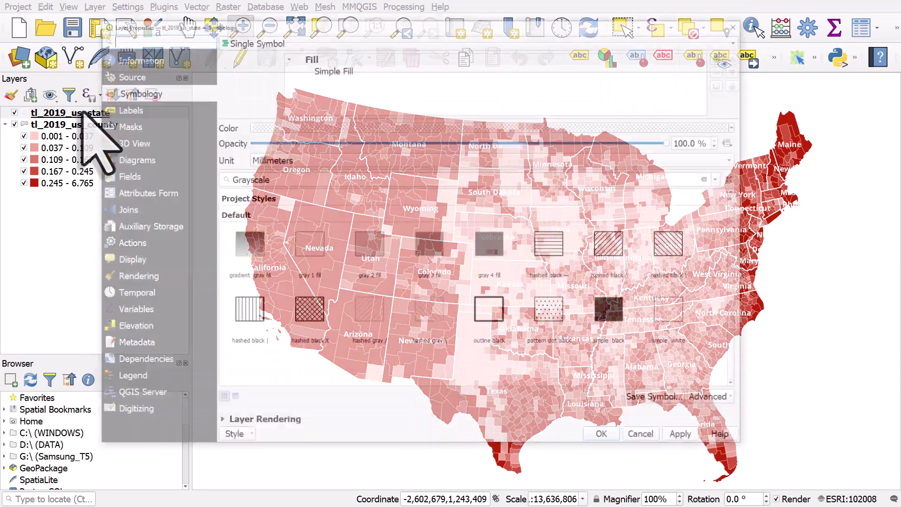
{"action": "left_click", "coordinate": [118, 109]}
{"action": "left_click", "coordinate": [242, 114]}
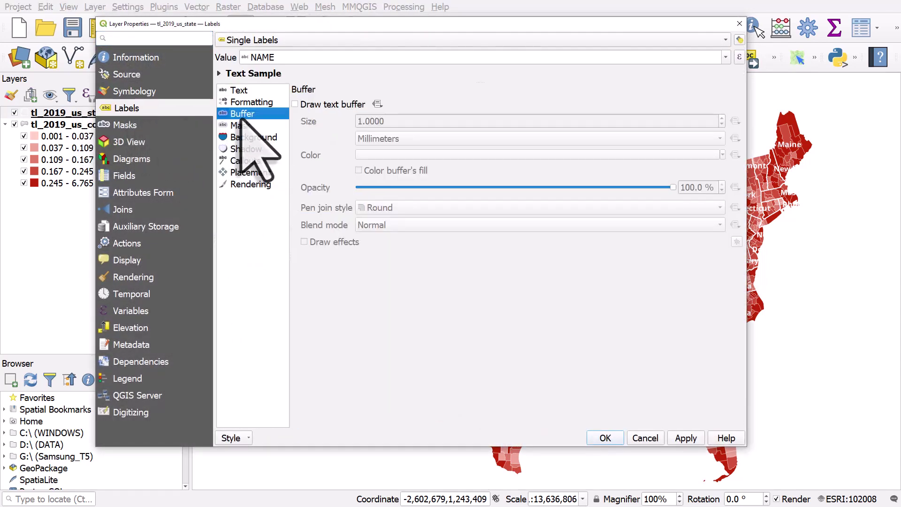
{"action": "left_click", "coordinate": [329, 104]}
{"action": "left_click", "coordinate": [722, 155]}
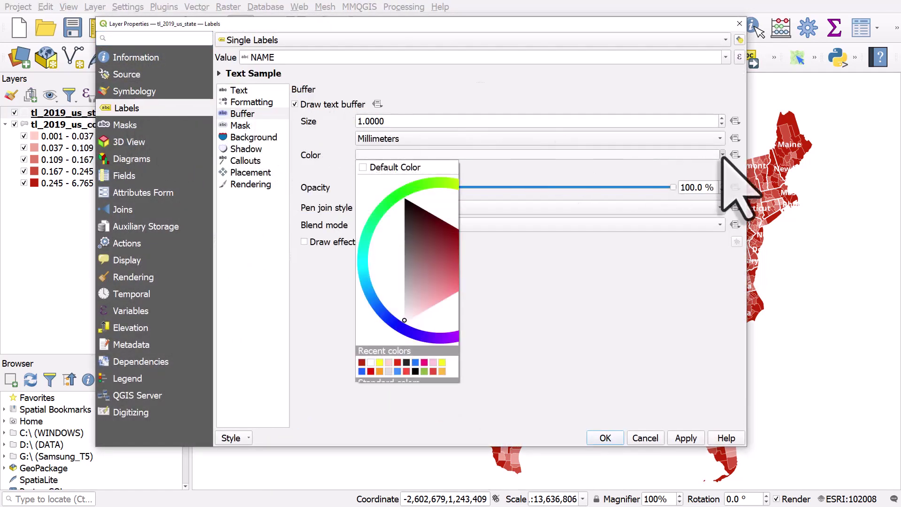
{"action": "left_click", "coordinate": [403, 360]}
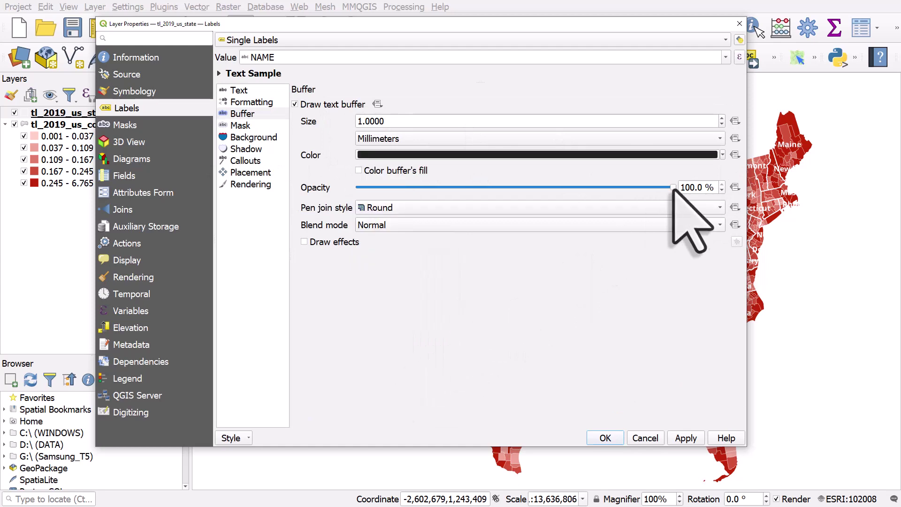
{"action": "left_click_drag", "start_coordinate": [673, 188], "coordinate": [583, 187]}
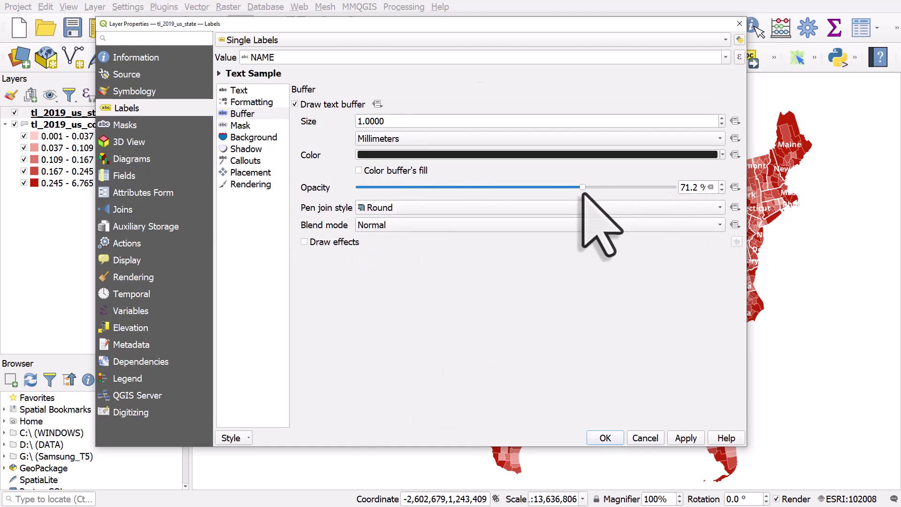
{"action": "left_click", "coordinate": [608, 438]}
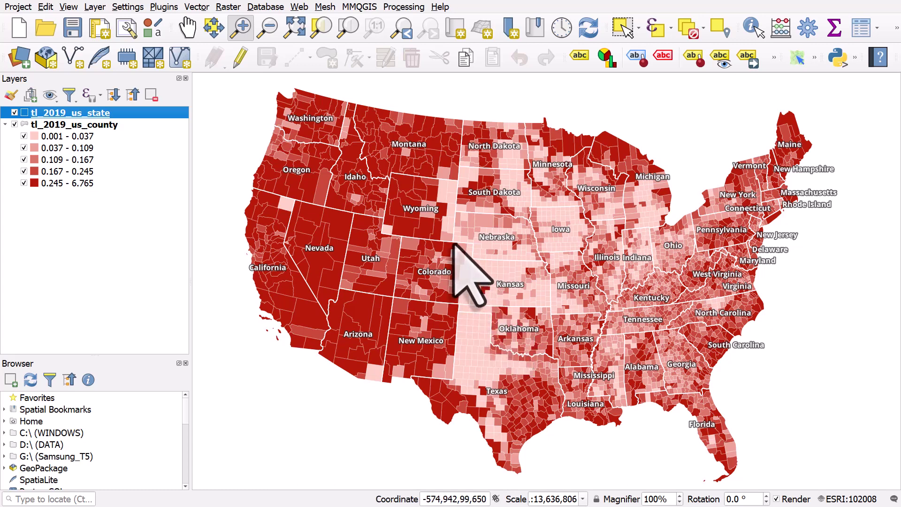
Copy the expression hausdorff_distance( $geometry,bounds($geometry)) from the county layer's graduated symbology value.
{"action": "left_click", "coordinate": [484, 272]}
{"action": "left_click_drag", "start_coordinate": [555, 309], "coordinate": [556, 309]}
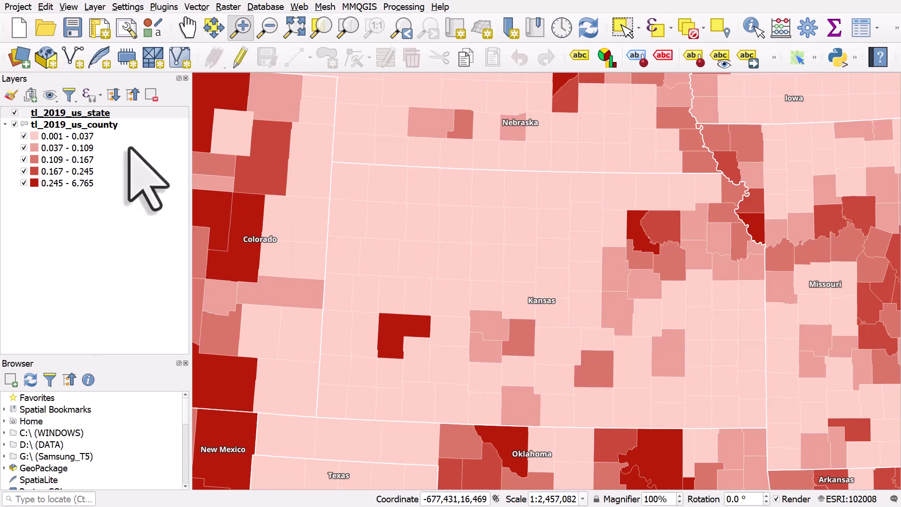
{"action": "left_click", "coordinate": [102, 127]}
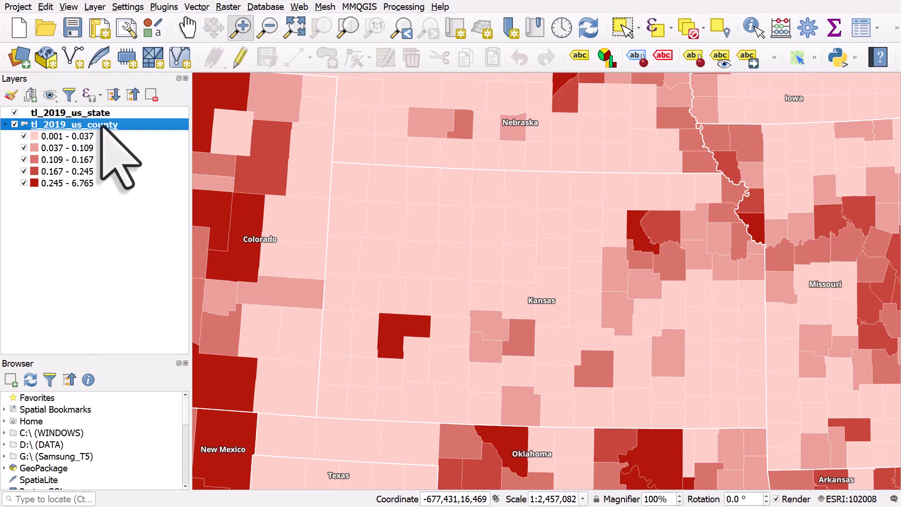
{"action": "double_click", "coordinate": [102, 127]}
{"action": "left_click", "coordinate": [104, 92]}
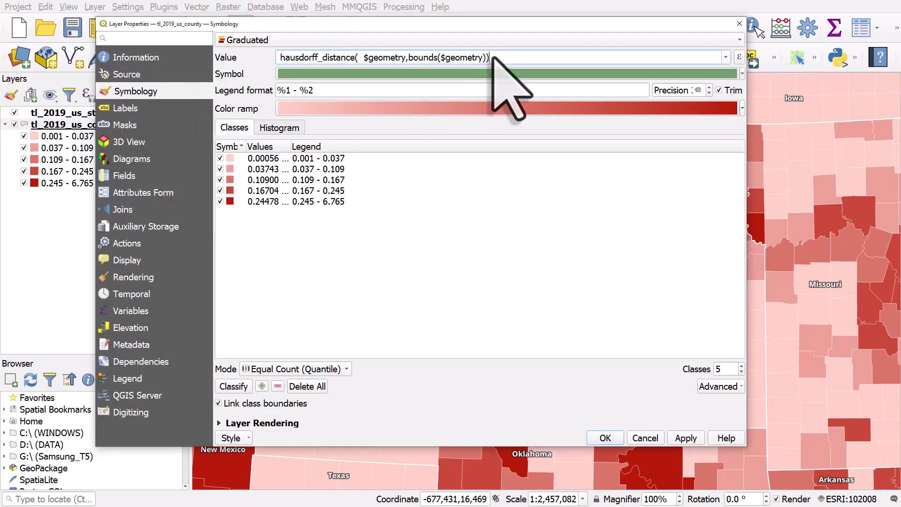
{"action": "left_click_drag", "start_coordinate": [492, 58], "coordinate": [281, 58]}
{"action": "key", "text": "ctrl+c"}
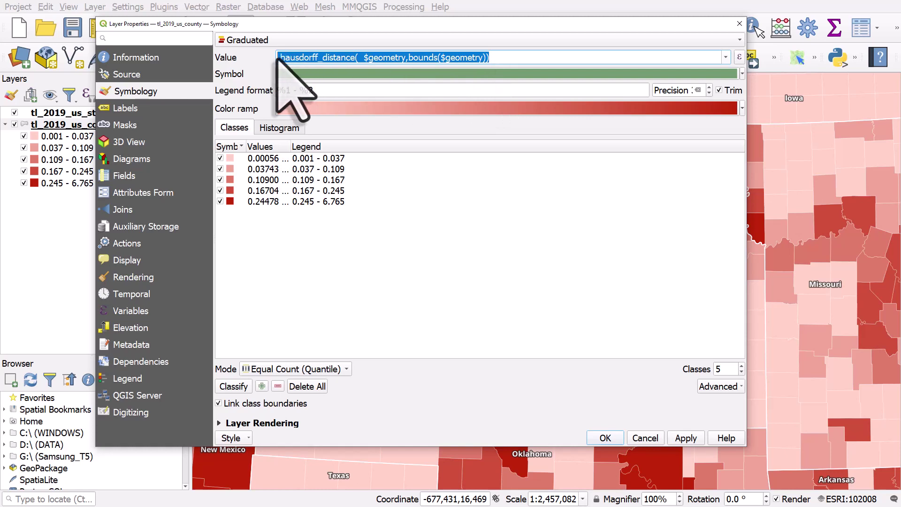
Turn on single labels for the county layer, using the copied Hausdorff distance expression as the label value, and apply them.
{"action": "left_click", "coordinate": [146, 109]}
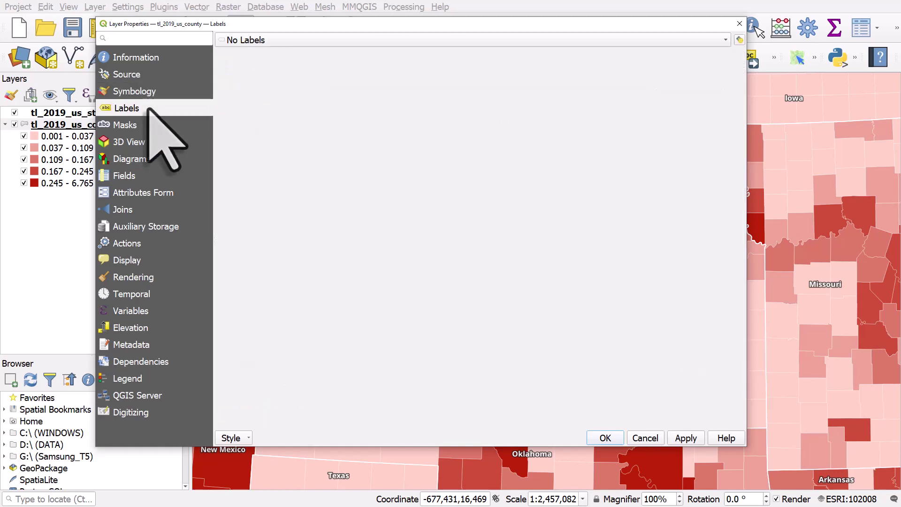
{"action": "left_click", "coordinate": [270, 42]}
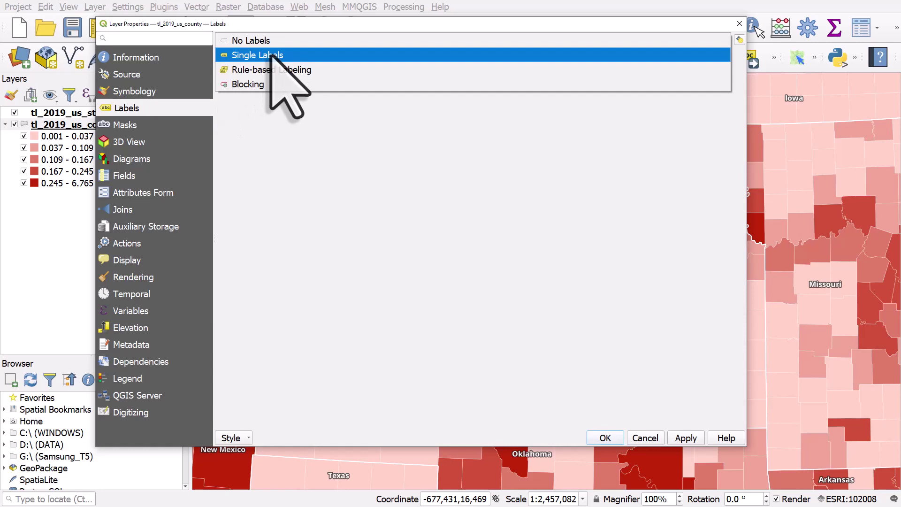
{"action": "left_click", "coordinate": [288, 55]}
{"action": "left_click_drag", "start_coordinate": [296, 57], "coordinate": [252, 56]}
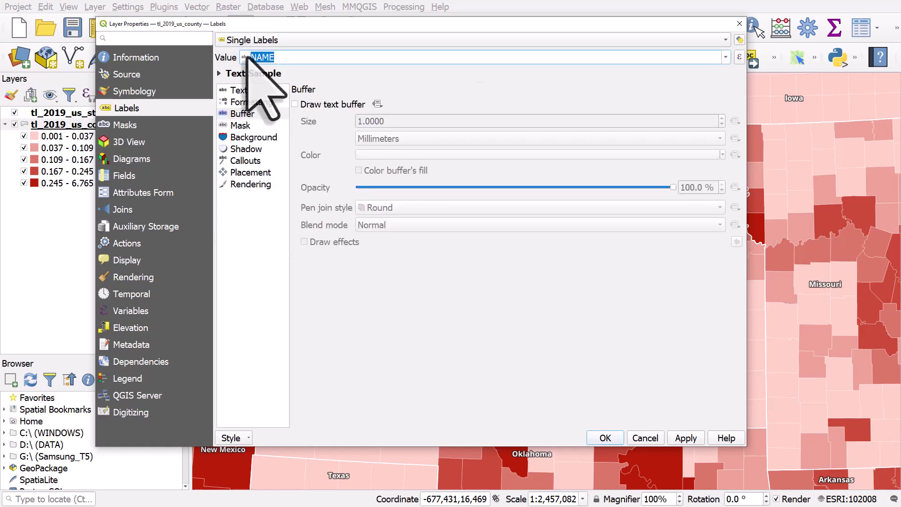
{"action": "key", "text": "ctrl+v"}
{"action": "left_click", "coordinate": [687, 437]}
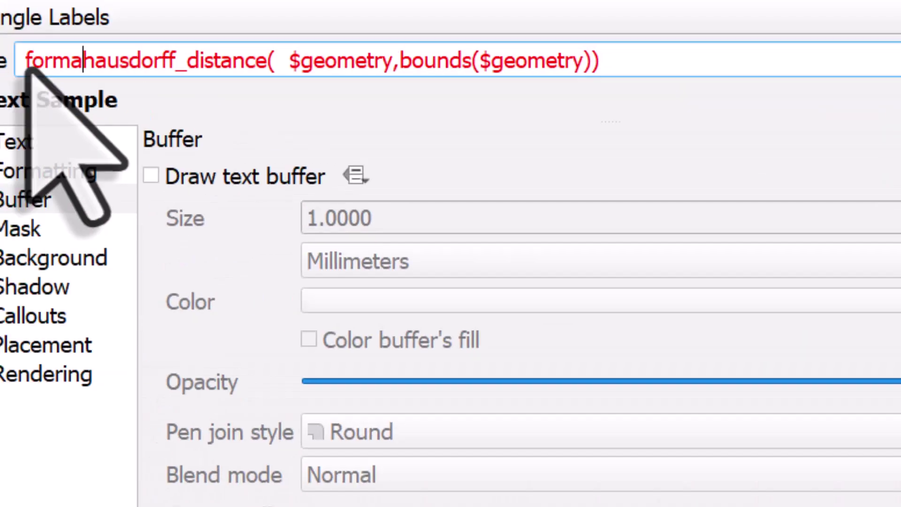
Wrap the county label expression in format_number( ) with 3 decimal places and apply it.
{"action": "type", "text": "t_number"}
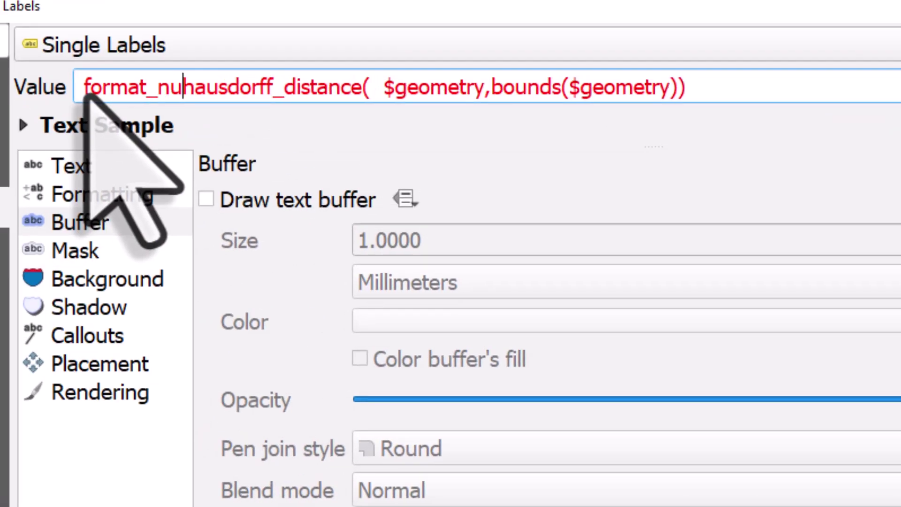
{"action": "type", "text": "("}
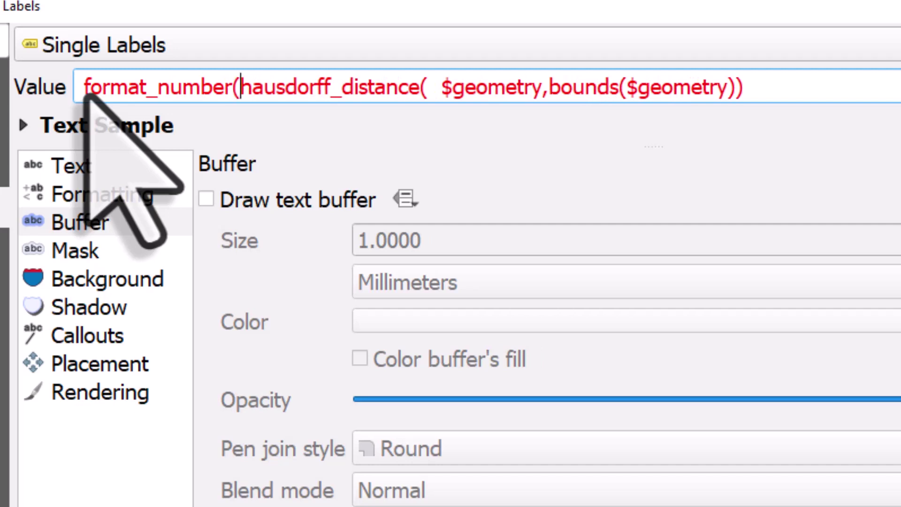
{"action": "left_click", "coordinate": [855, 98]}
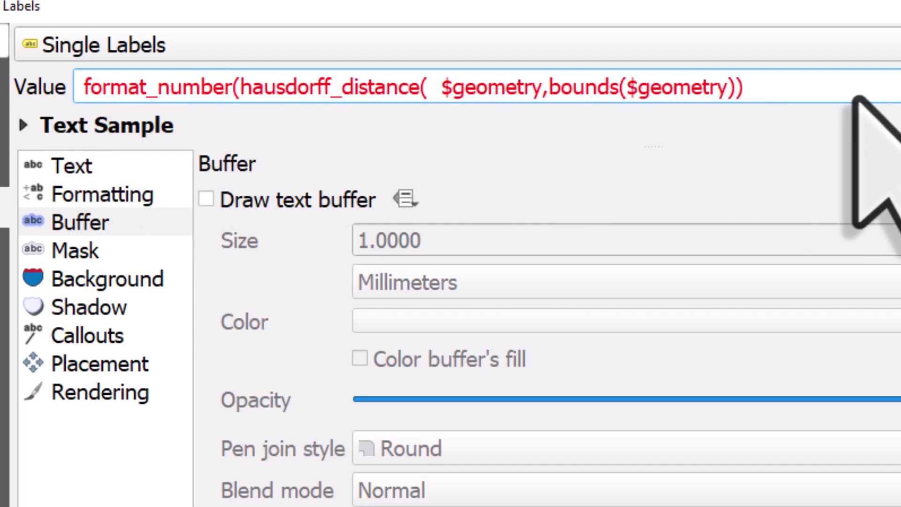
{"action": "type", "text": ",3)"}
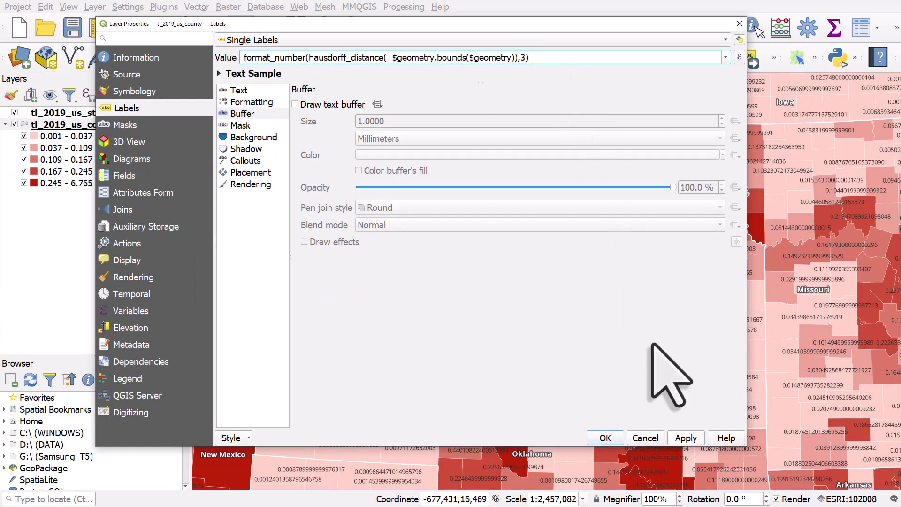
{"action": "left_click", "coordinate": [684, 439]}
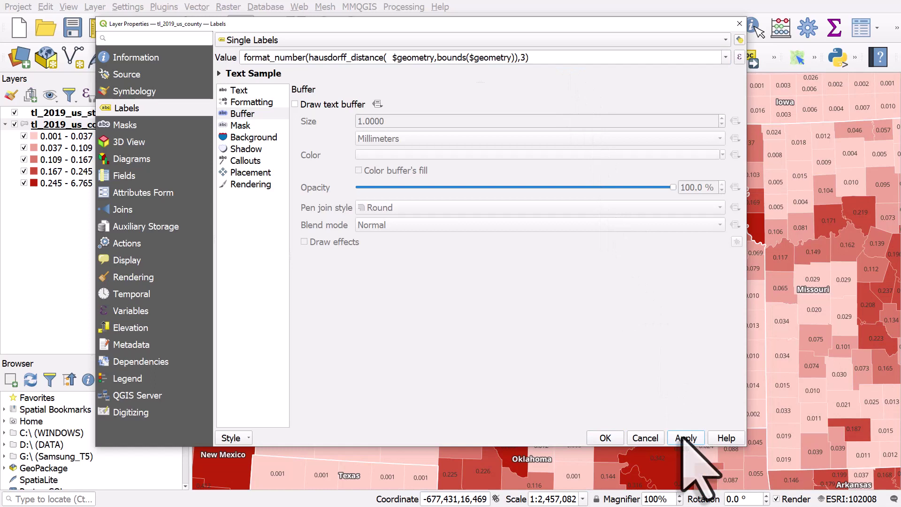
Set the format_number decimal places in the county label expression to 4 and accept the layer properties.
{"action": "double_click", "coordinate": [522, 58]}
{"action": "type", "text": "4"}
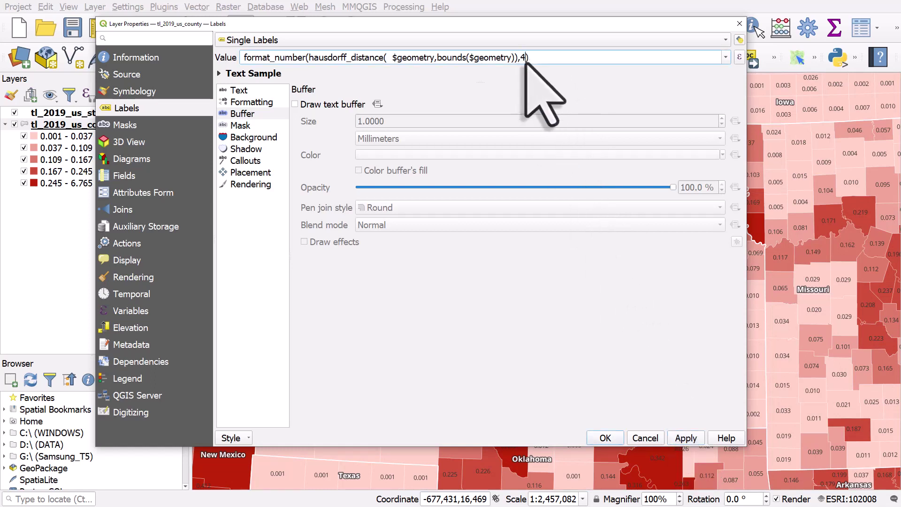
{"action": "left_click", "coordinate": [685, 438]}
{"action": "left_click", "coordinate": [606, 438]}
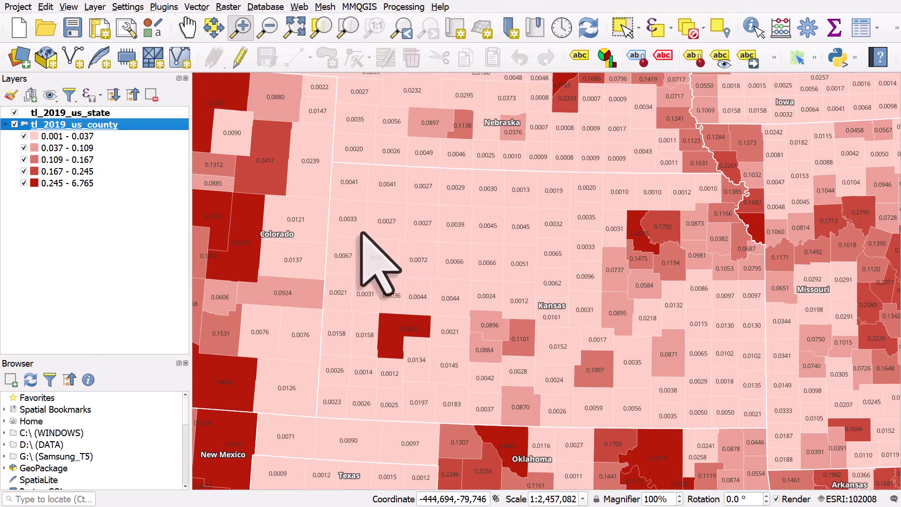
Enable scale dependent visibility for the county labels with the current canvas scale, 1:2,578,829, as the minimum scale, and accept the layer properties.
{"action": "left_click_drag", "start_coordinate": [720, 151], "coordinate": [818, 260]}
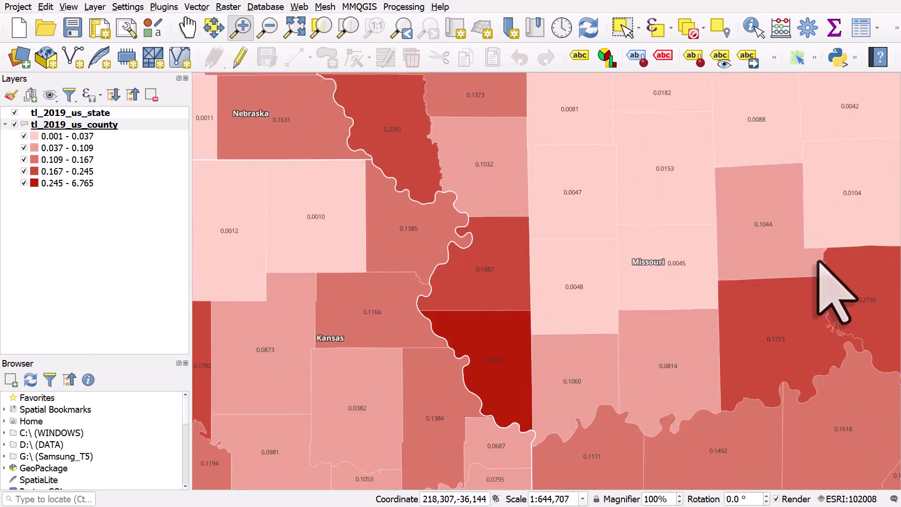
{"action": "scroll", "coordinate": [319, 215], "scroll_direction": "down", "scroll_amount": 1}
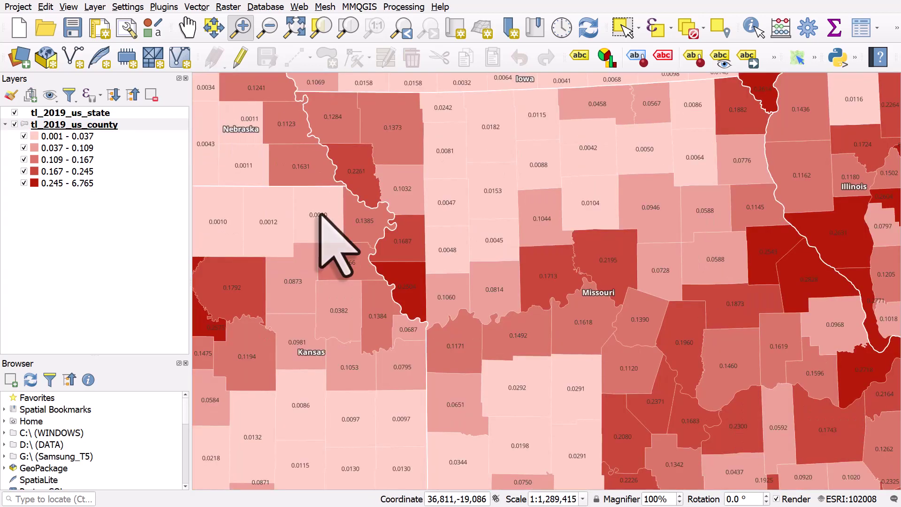
{"action": "scroll", "coordinate": [320, 214], "scroll_direction": "down", "scroll_amount": 1}
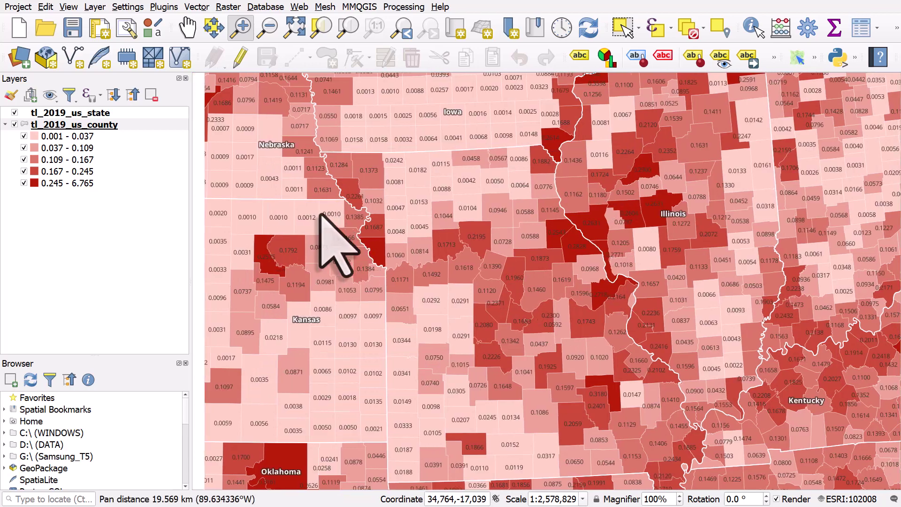
{"action": "left_click_drag", "start_coordinate": [319, 215], "coordinate": [232, 179]}
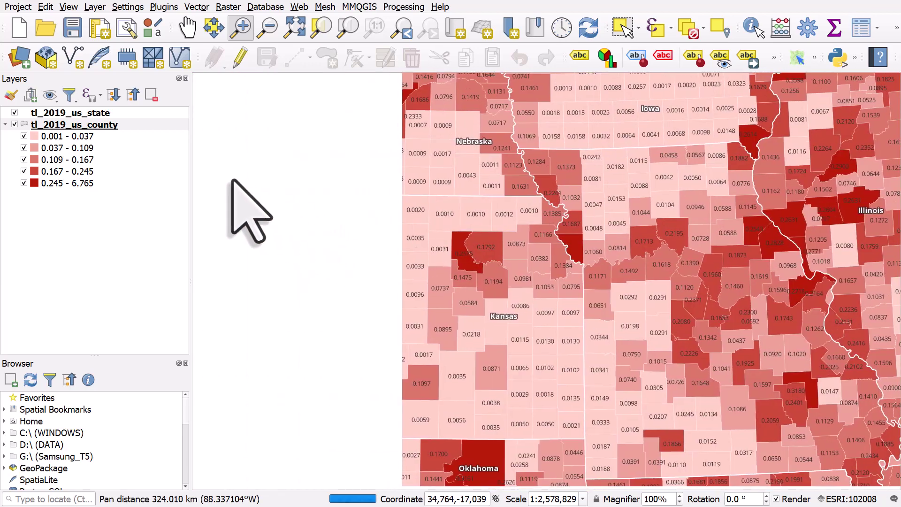
{"action": "left_click", "coordinate": [100, 126]}
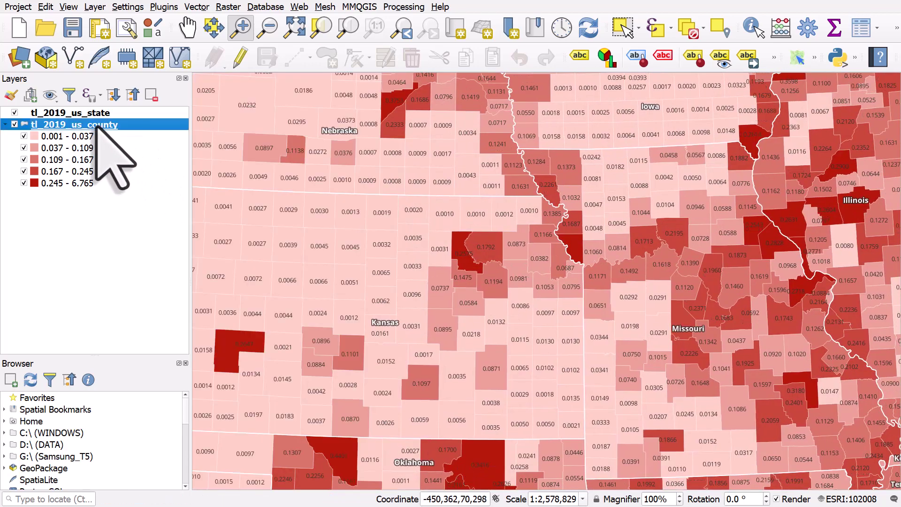
{"action": "double_click", "coordinate": [99, 126]}
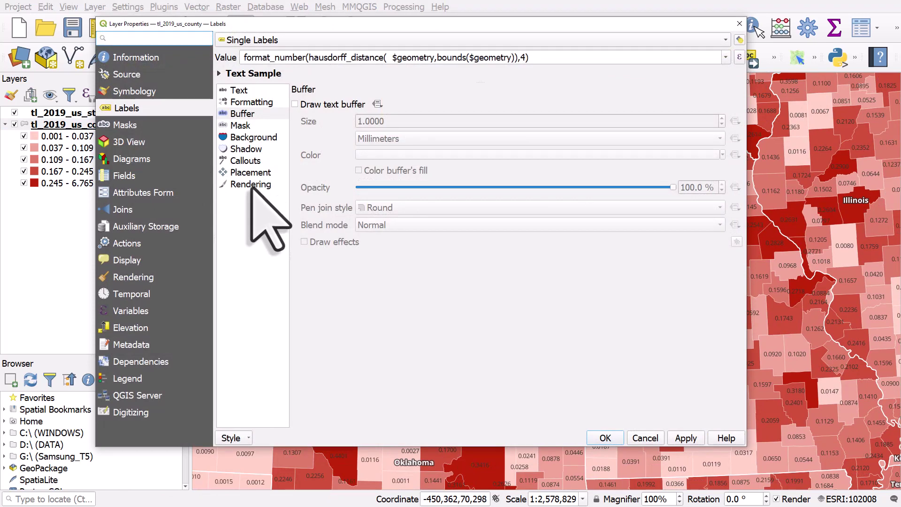
{"action": "left_click", "coordinate": [253, 185]}
{"action": "left_click", "coordinate": [330, 126]}
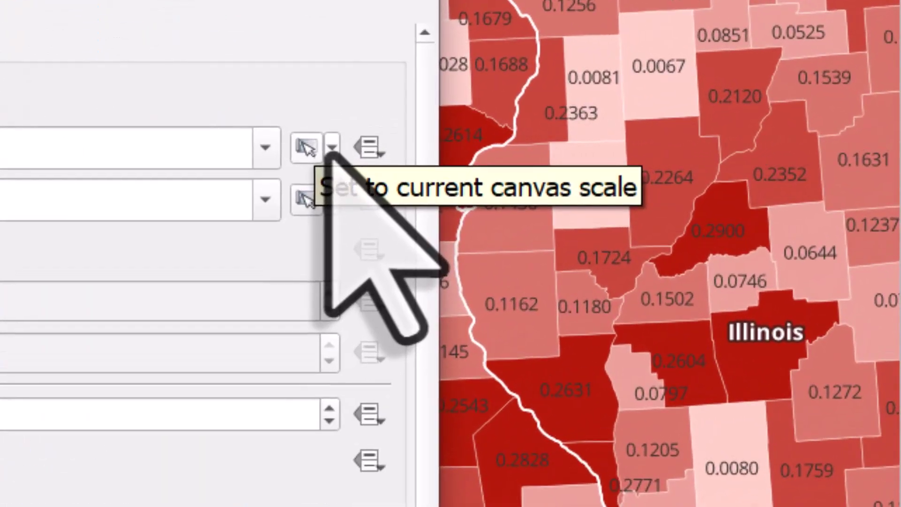
{"action": "left_click", "coordinate": [305, 147]}
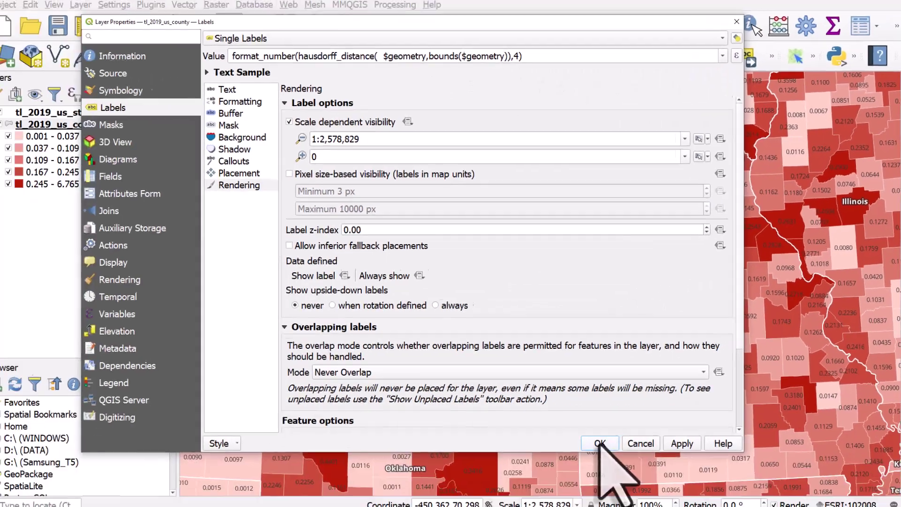
{"action": "left_click", "coordinate": [598, 443]}
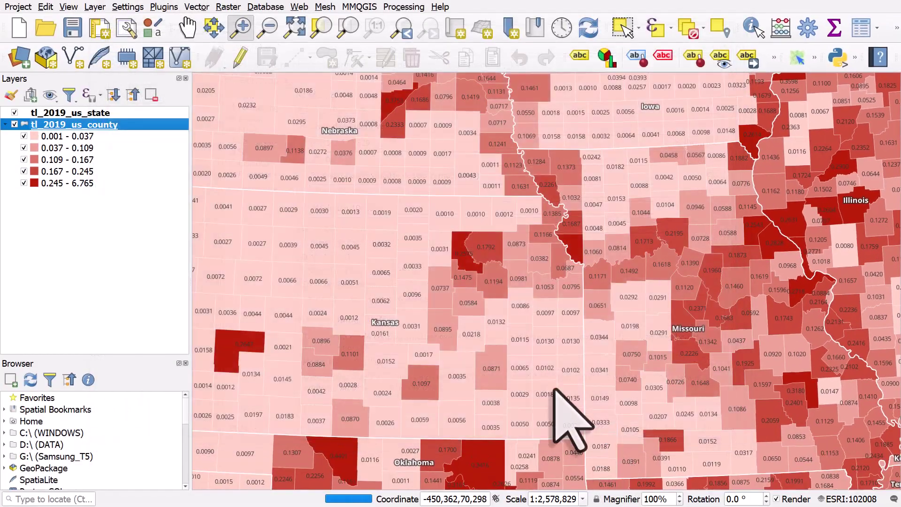
Examine the county shape irregularity pattern across the contiguous US, comparing the western, central and eastern states.
{"action": "scroll", "coordinate": [472, 308], "scroll_direction": "down", "scroll_amount": 1}
{"action": "scroll", "coordinate": [472, 309], "scroll_direction": "down", "scroll_amount": 1}
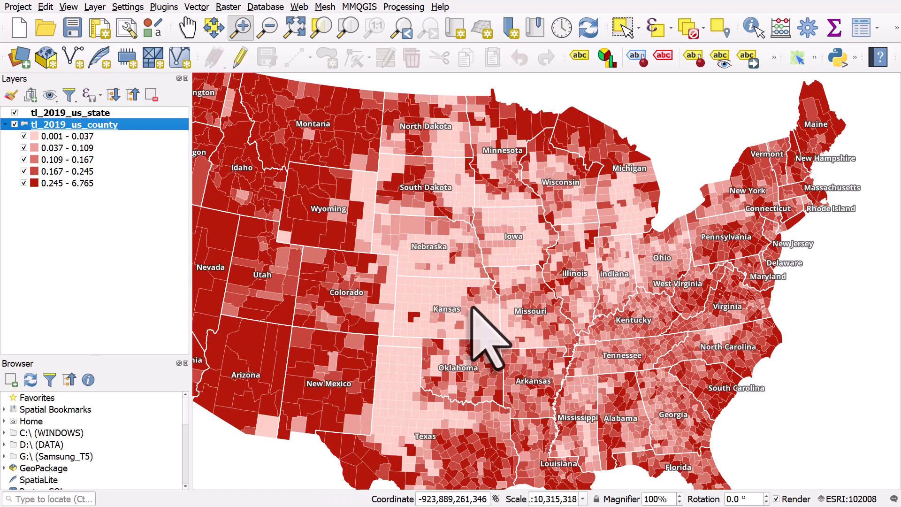
{"action": "left_click_drag", "start_coordinate": [472, 309], "coordinate": [475, 329]}
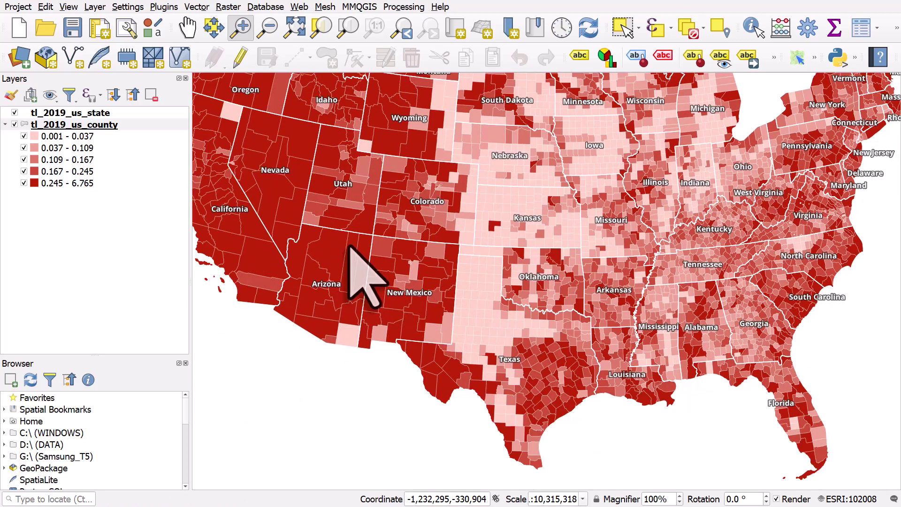
{"action": "left_click_drag", "start_coordinate": [348, 246], "coordinate": [348, 244]}
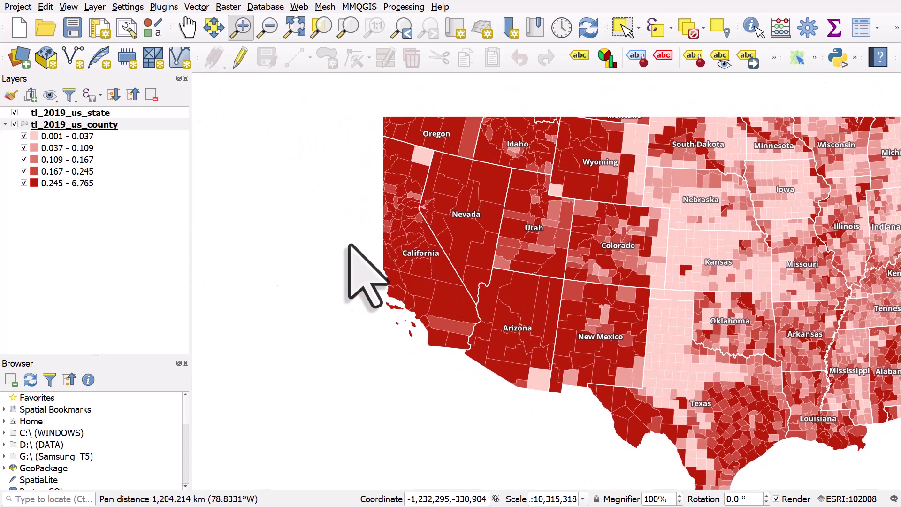
{"action": "left_click", "coordinate": [410, 155]}
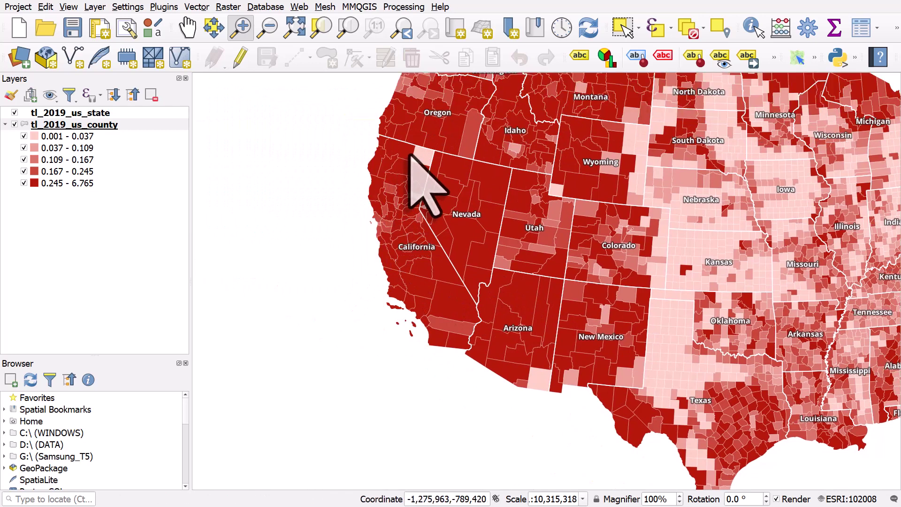
{"action": "left_click_drag", "start_coordinate": [410, 157], "coordinate": [547, 261]}
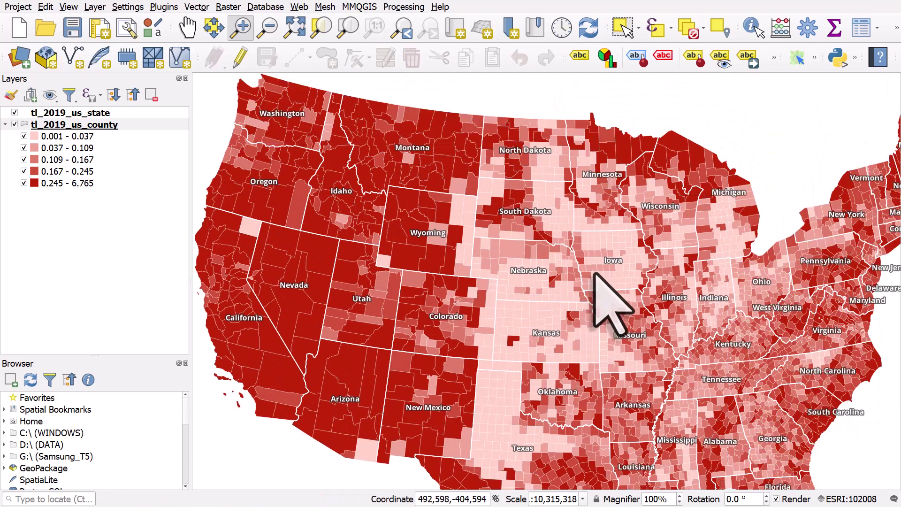
{"action": "left_click_drag", "start_coordinate": [596, 277], "coordinate": [596, 272]}
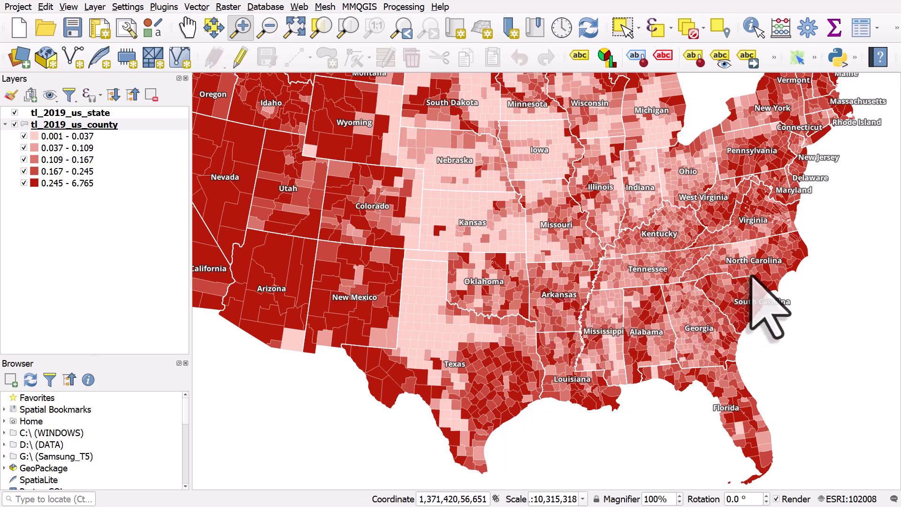
{"action": "left_click_drag", "start_coordinate": [510, 207], "coordinate": [581, 271]}
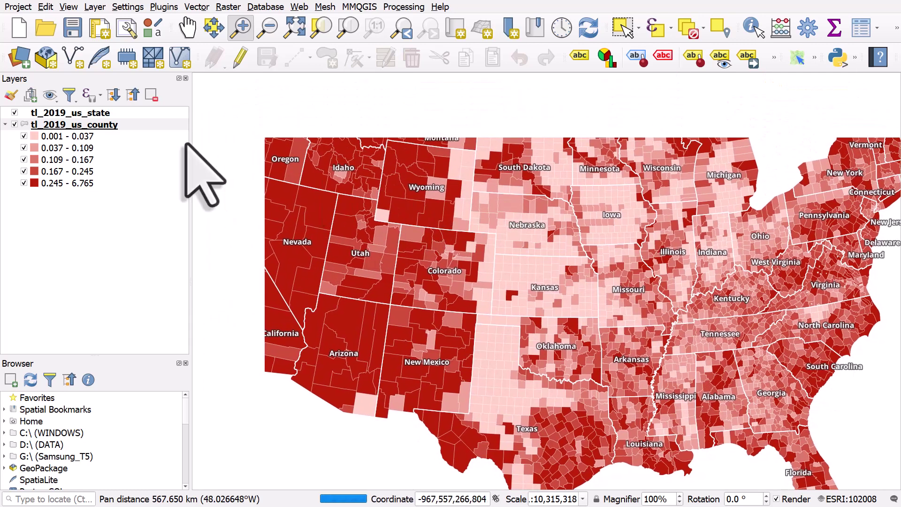
Open the county layer's graduated symbology settings, and move and shrink the properties dialog to uncover the eastern half of the map.
{"action": "left_click", "coordinate": [99, 125]}
{"action": "double_click", "coordinate": [99, 125]}
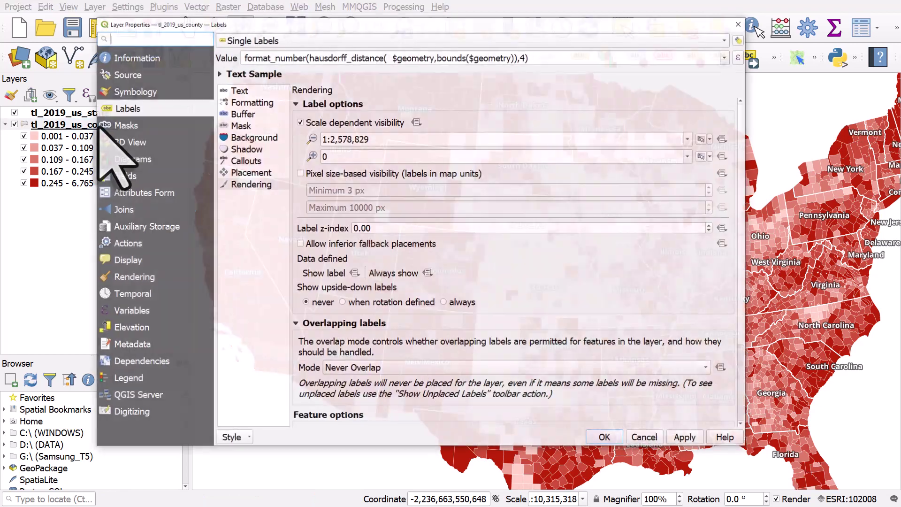
{"action": "left_click", "coordinate": [155, 91]}
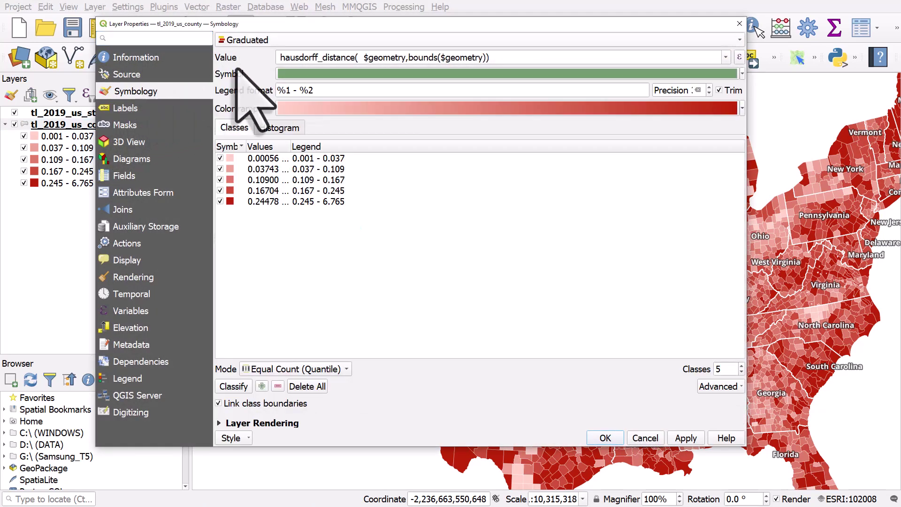
{"action": "left_click_drag", "start_coordinate": [404, 23], "coordinate": [320, 15]}
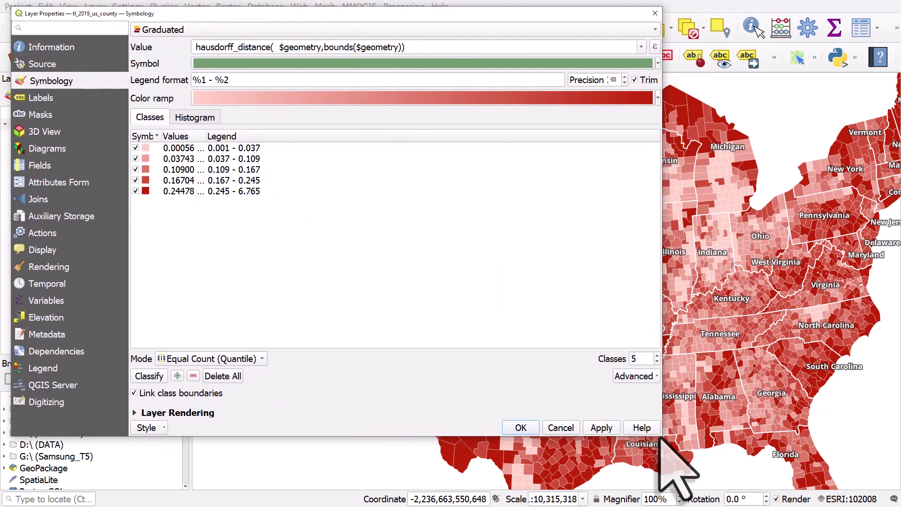
{"action": "left_click_drag", "start_coordinate": [660, 437], "coordinate": [500, 401]}
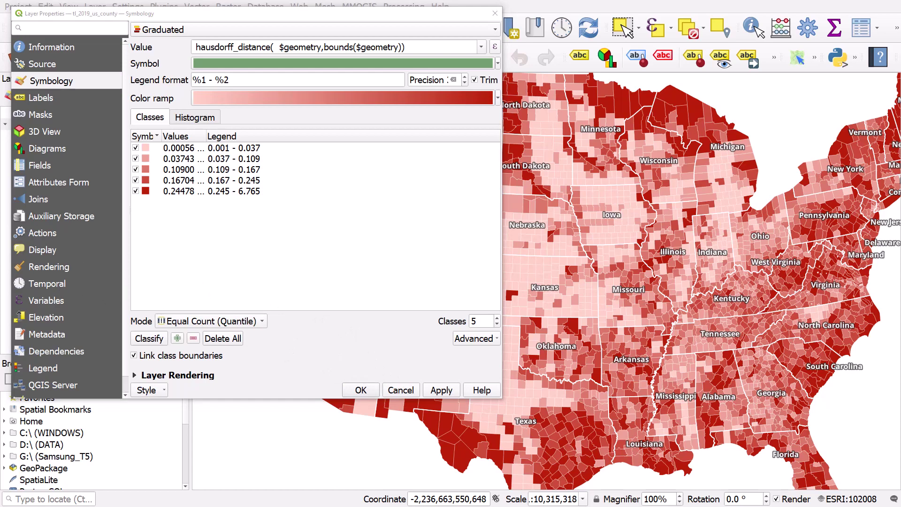
Consult the Wikipedia article on Hausdorff distance in the browser, and return to the county layer properties in QGIS.
{"action": "left_click_drag", "start_coordinate": [188, 94], "coordinate": [582, 22]}
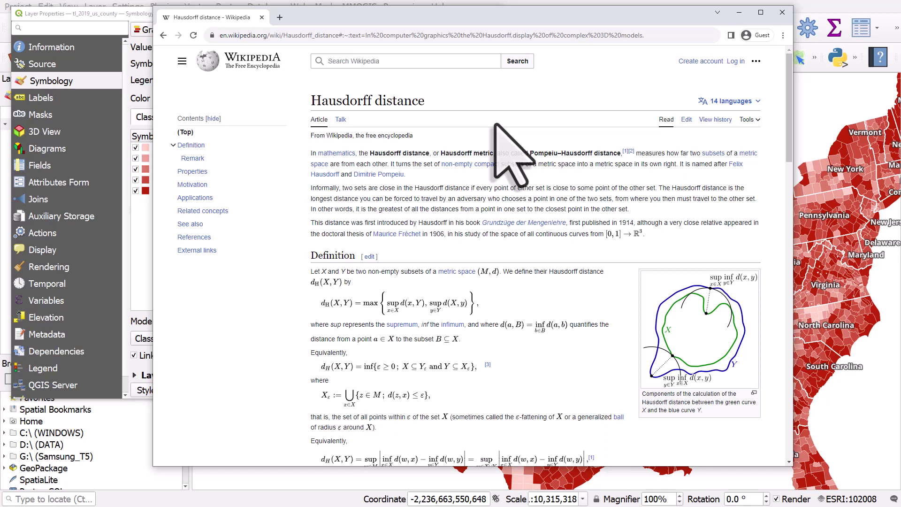
{"action": "left_click", "coordinate": [739, 12]}
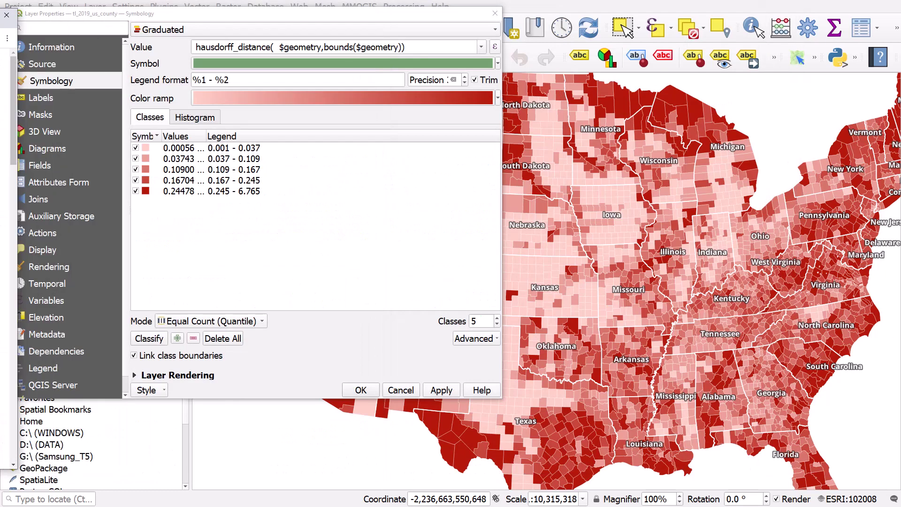